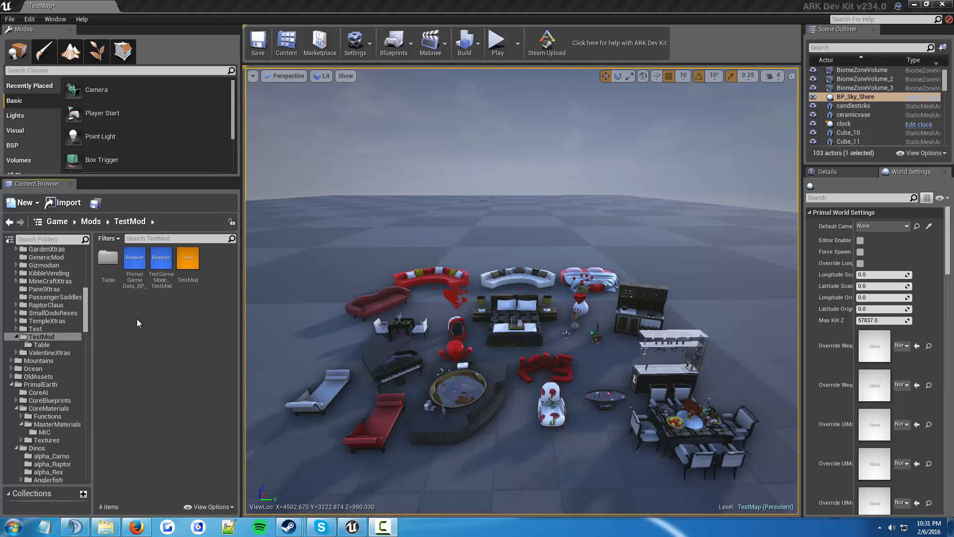
# Open the SM_NewTable static mesh from the Table folder and bring the whole table into view
pyautogui.doubleClick(108, 258)
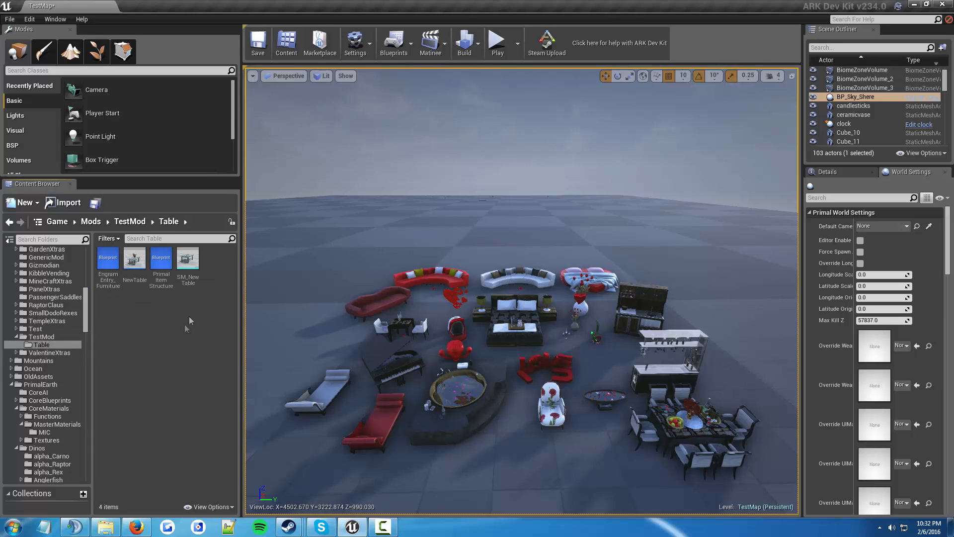
pyautogui.click(187, 278)
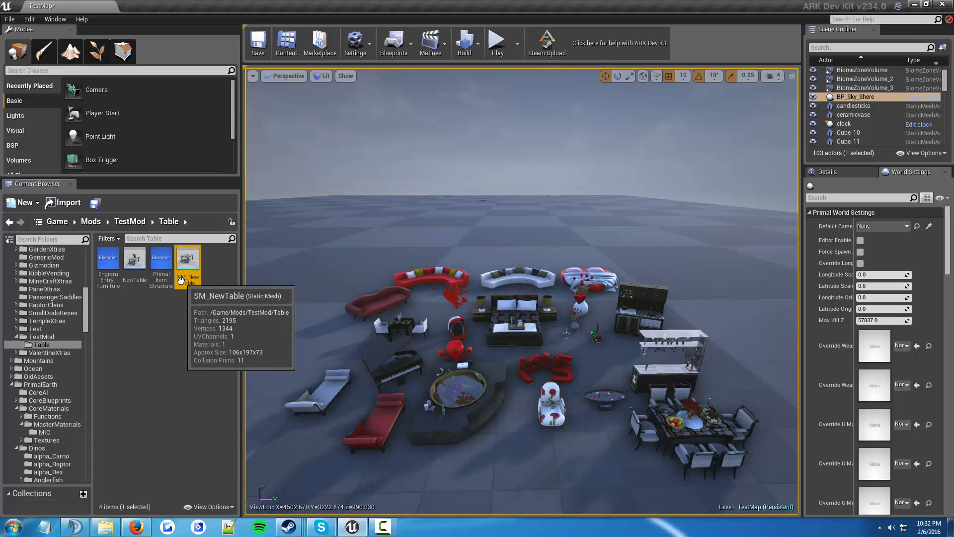
pyautogui.doubleClick(180, 286)
pyautogui.moveTo(505, 431); pyautogui.dragTo(668, 323)
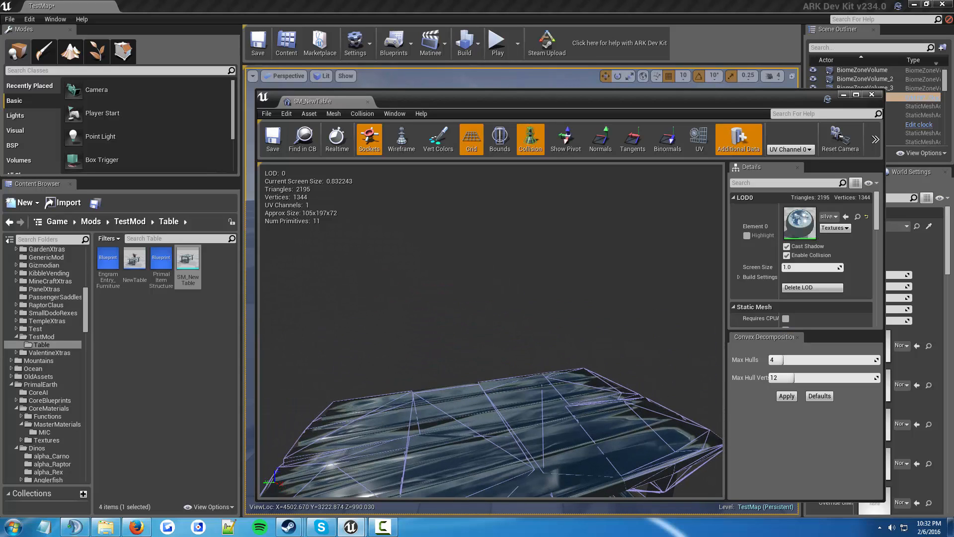
pyautogui.moveTo(525, 423); pyautogui.dragTo(525, 487)
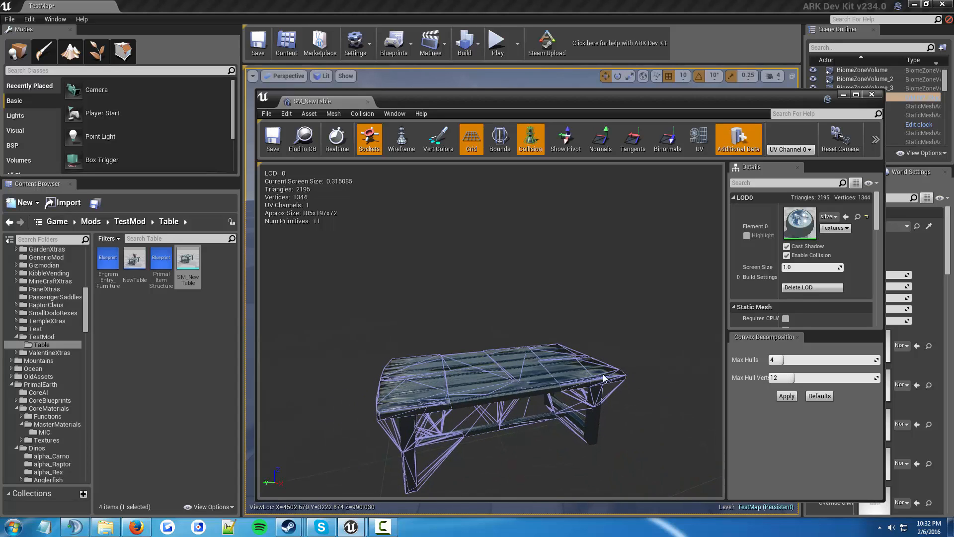
# Clear the material assigned to Element 0 of the table mesh and inspect the table without it
pyautogui.click(835, 217)
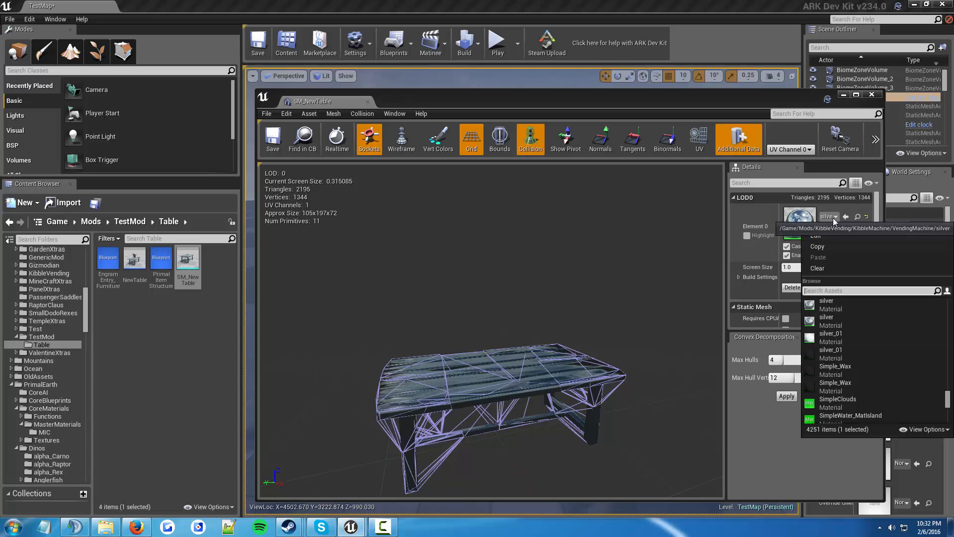
pyautogui.click(820, 268)
pyautogui.moveTo(603, 460); pyautogui.dragTo(675, 447)
pyautogui.moveTo(675, 447)
pyautogui.mouseDown(button='middle')
pyautogui.moveTo(674, 489)
pyautogui.moveTo(674, 452)
pyautogui.mouseUp(button='middle')
pyautogui.moveTo(674, 452); pyautogui.dragTo(584, 456)
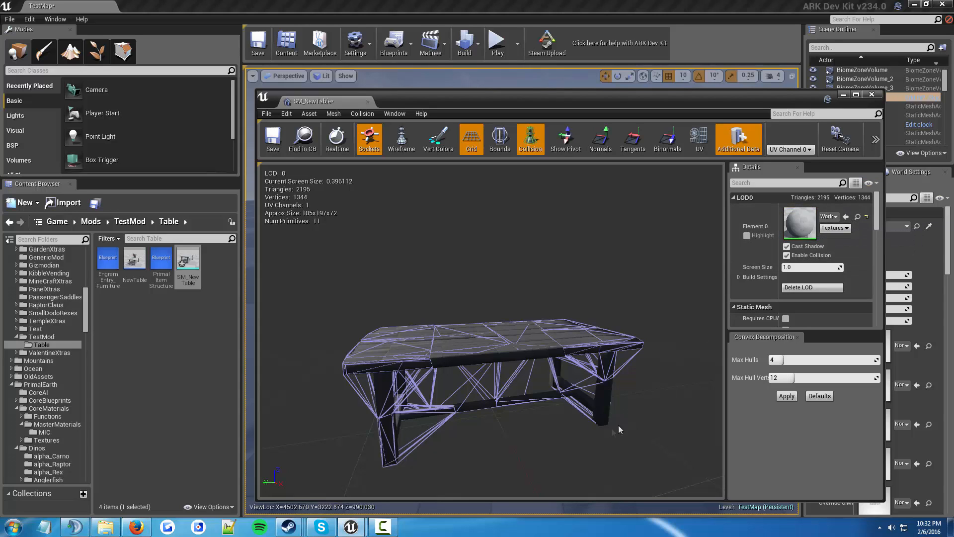
pyautogui.moveTo(566, 453)
pyautogui.mouseDown()
pyautogui.moveTo(565, 400)
pyautogui.moveTo(560, 465)
pyautogui.mouseUp()
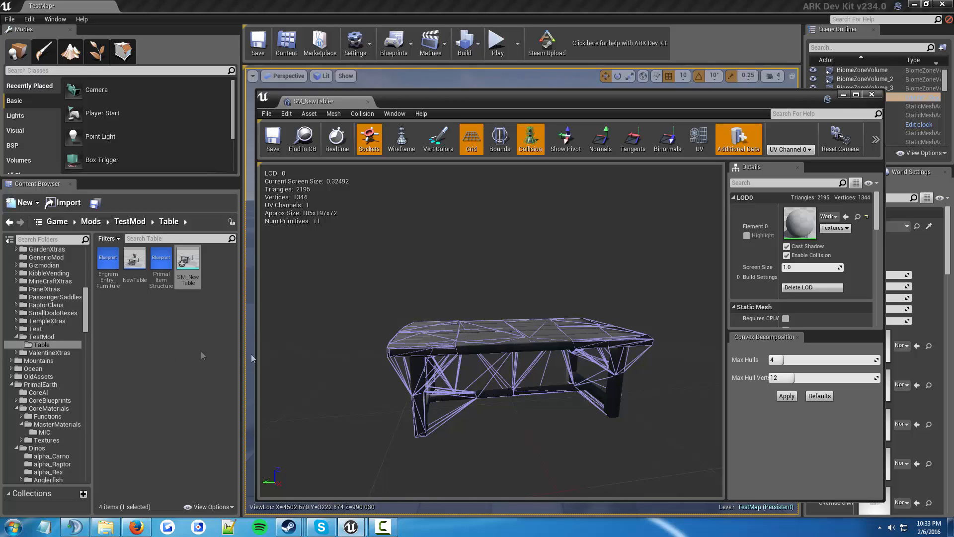
pyautogui.moveTo(370, 393)
pyautogui.mouseDown()
pyautogui.moveTo(370, 360)
pyautogui.moveTo(373, 378)
pyautogui.mouseUp()
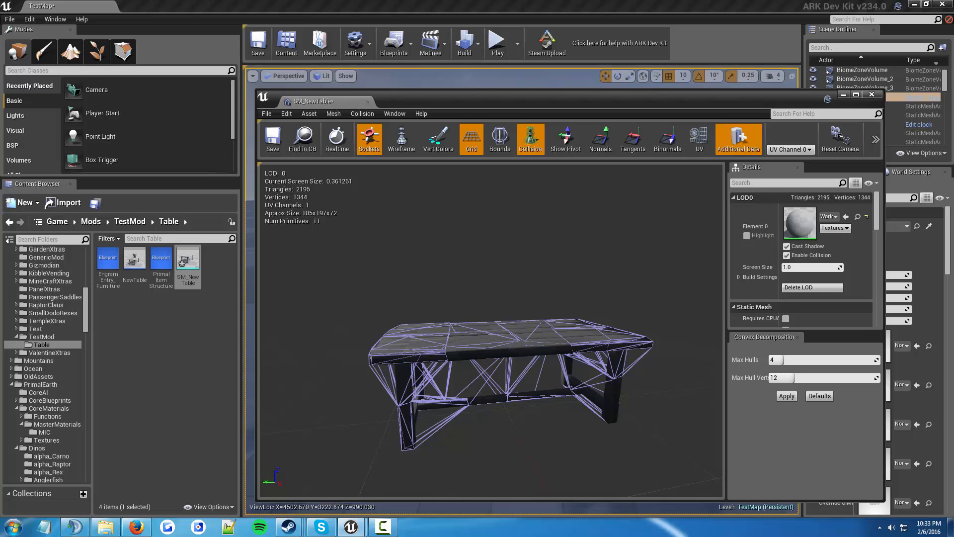
pyautogui.moveTo(492, 348)
pyautogui.mouseDown()
pyautogui.moveTo(492, 308)
pyautogui.moveTo(492, 343)
pyautogui.mouseUp()
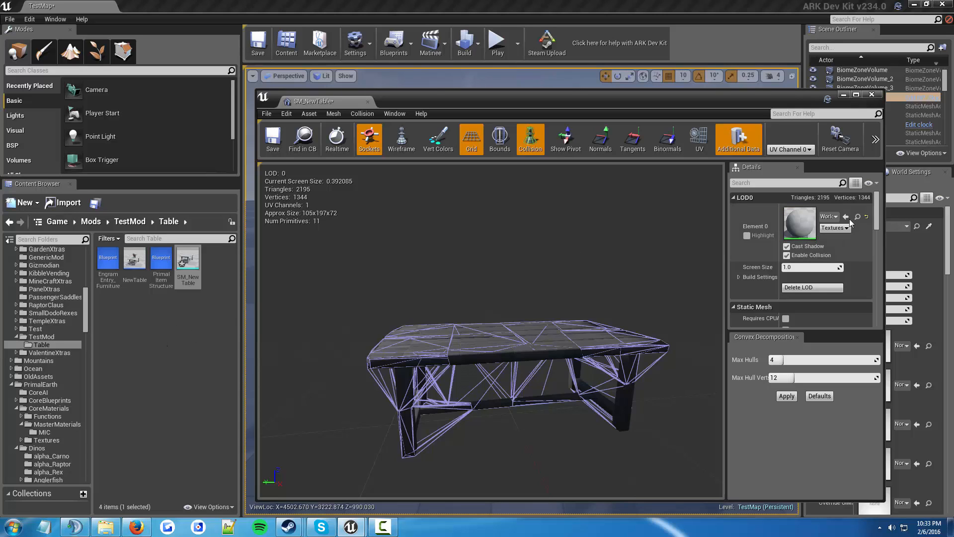
# Assign the silver material from PrimalEarth/TSLGlasses/Temp to the table mesh's Element 0 and save the mesh
pyautogui.click(833, 219)
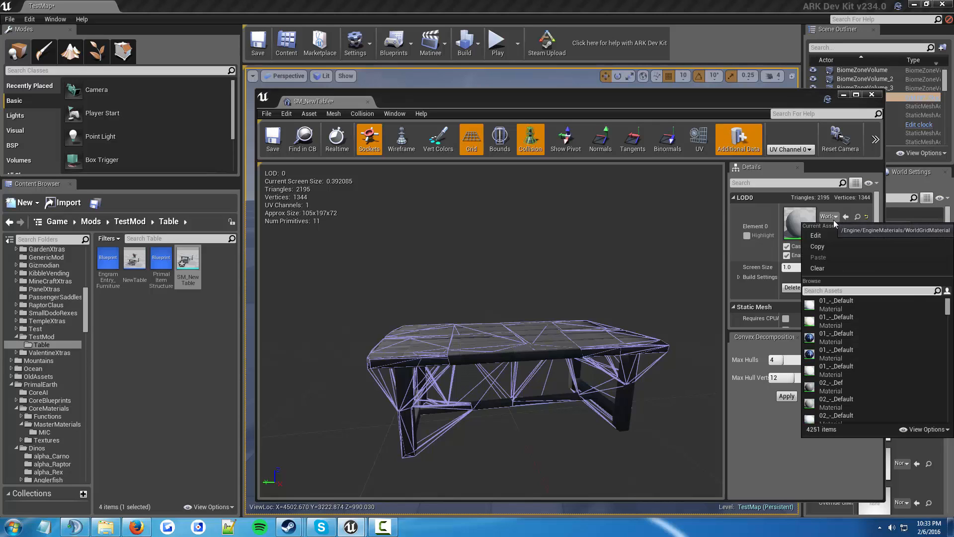
pyautogui.write('s')
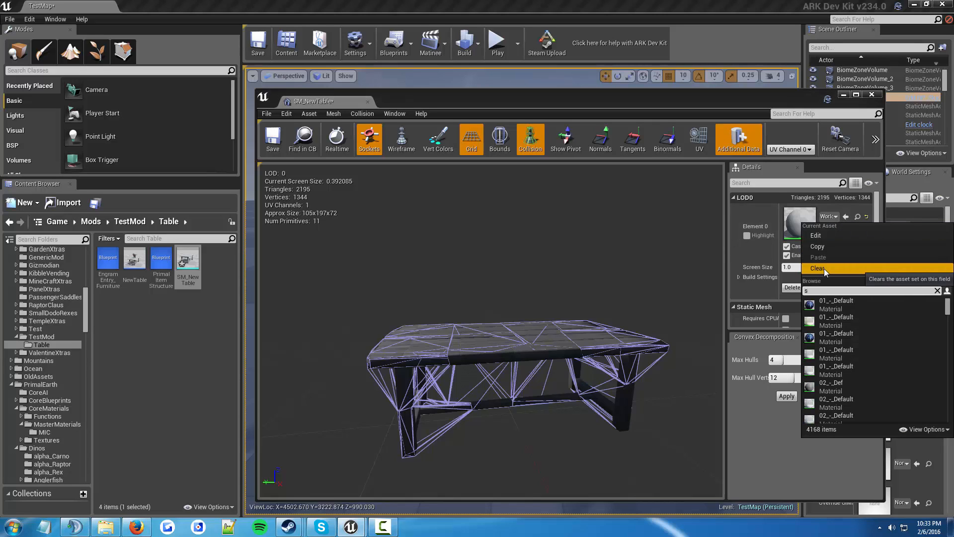
pyautogui.write('ilver')
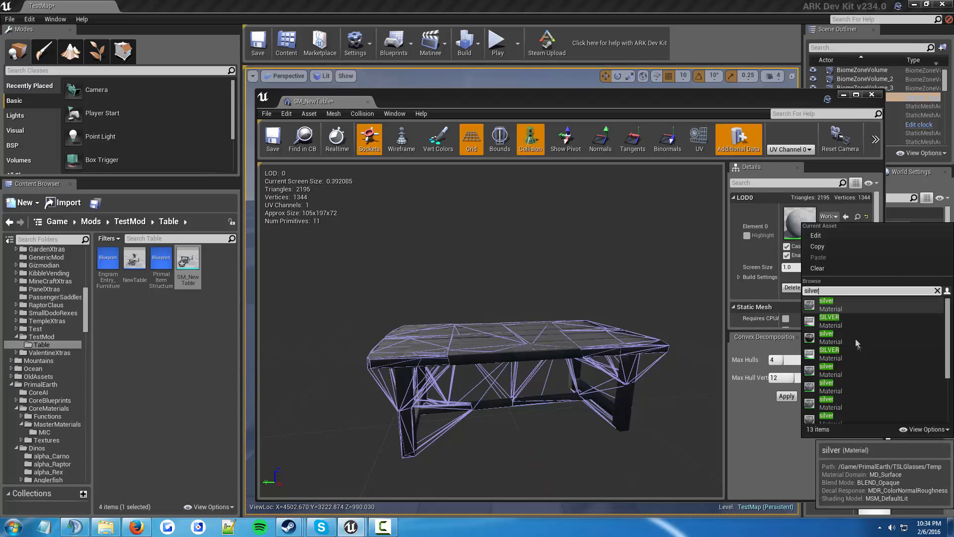
pyautogui.click(825, 302)
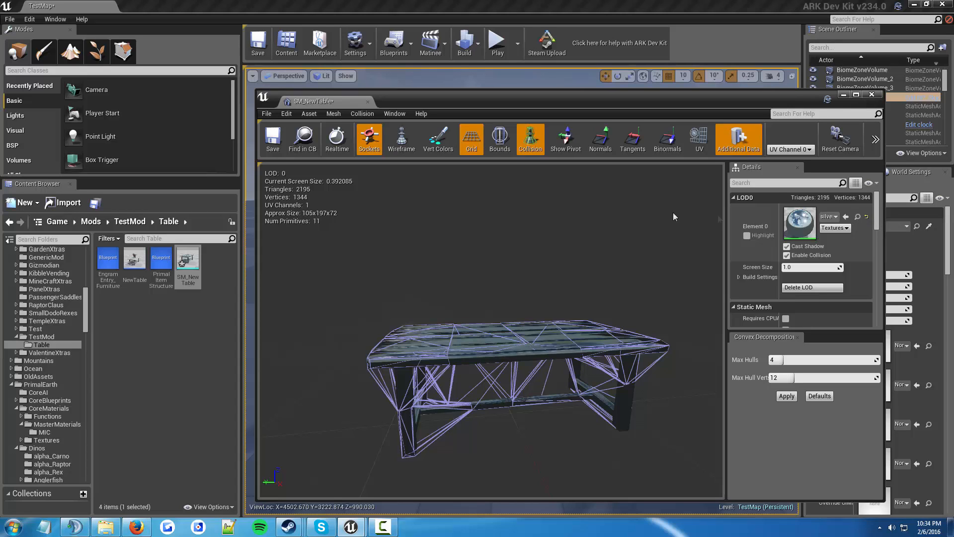
pyautogui.click(181, 332)
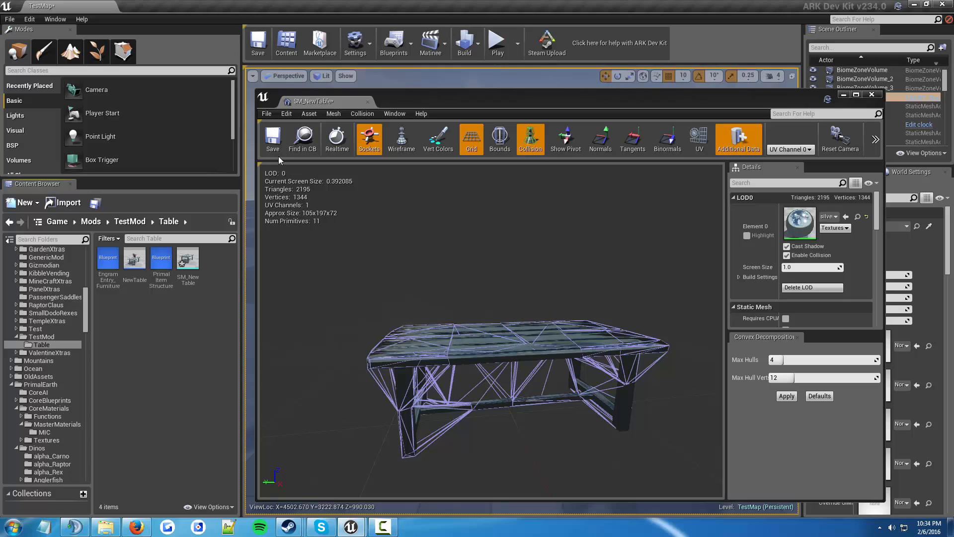
pyautogui.hotkey('ctrl', 's')
# Create a new folder named Materials inside the TestMod Table folder
pyautogui.rightClick(146, 315)
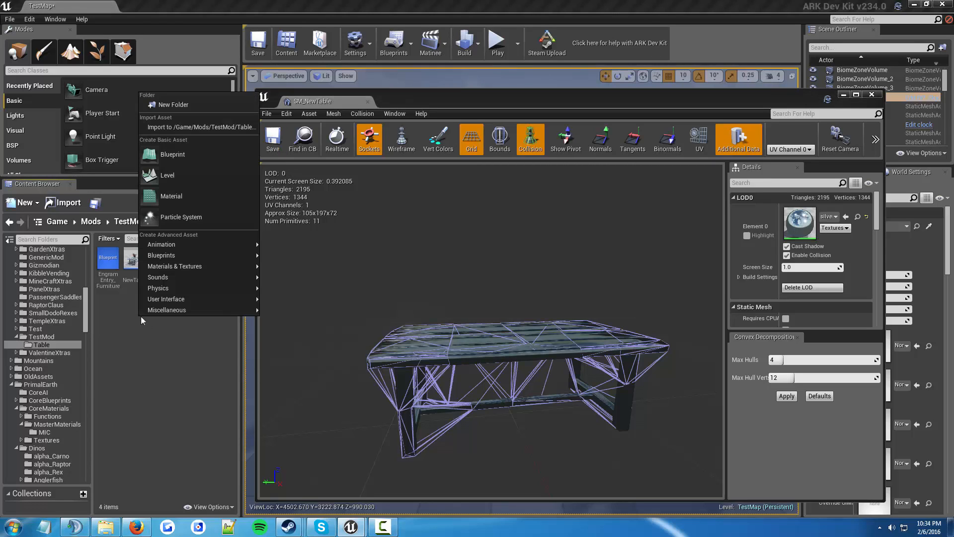
pyautogui.click(201, 106)
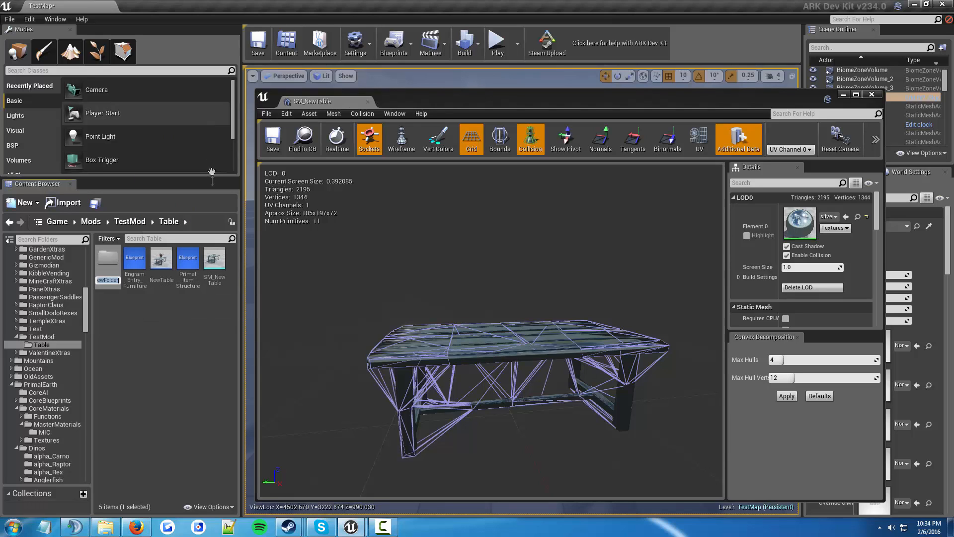
pyautogui.write('aterials')
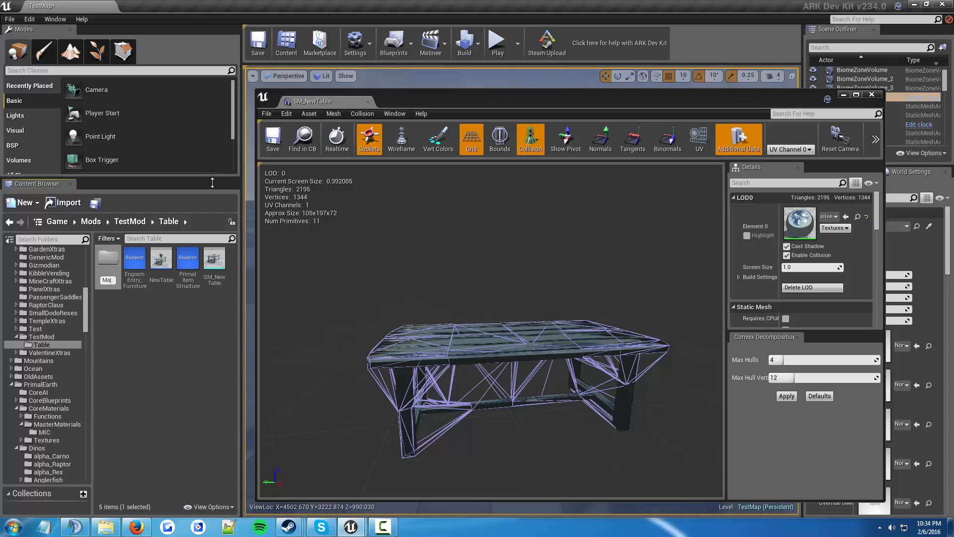
pyautogui.press('Return')
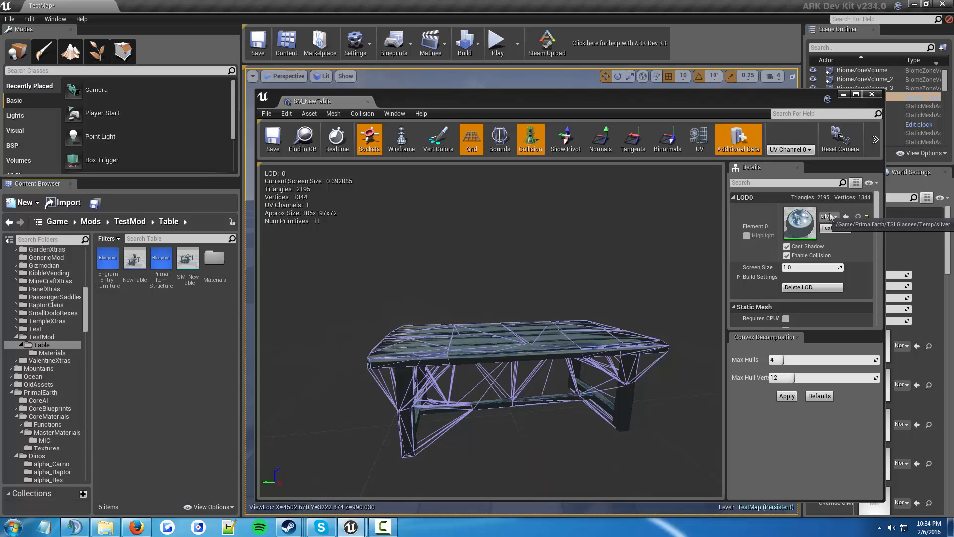
# Locate the mesh's assigned silver material in its source folder and copy it into TestMod/Table/Materials
pyautogui.click(858, 217)
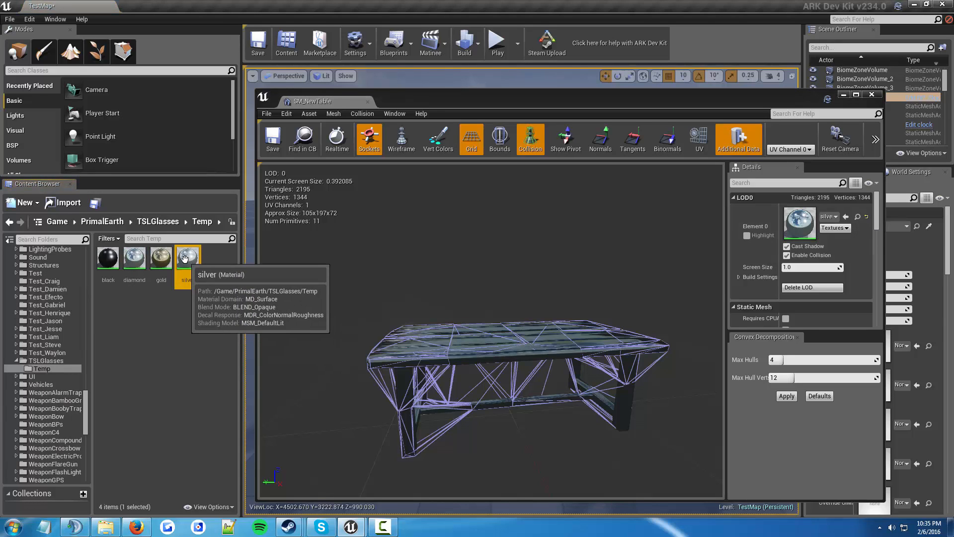
pyautogui.moveTo(186, 260); pyautogui.dragTo(43, 309)
pyautogui.scroll(4, 43, 330)
pyautogui.scroll(5, 43, 333)
pyautogui.scroll(10, 49, 354)
pyautogui.scroll(5, 49, 354)
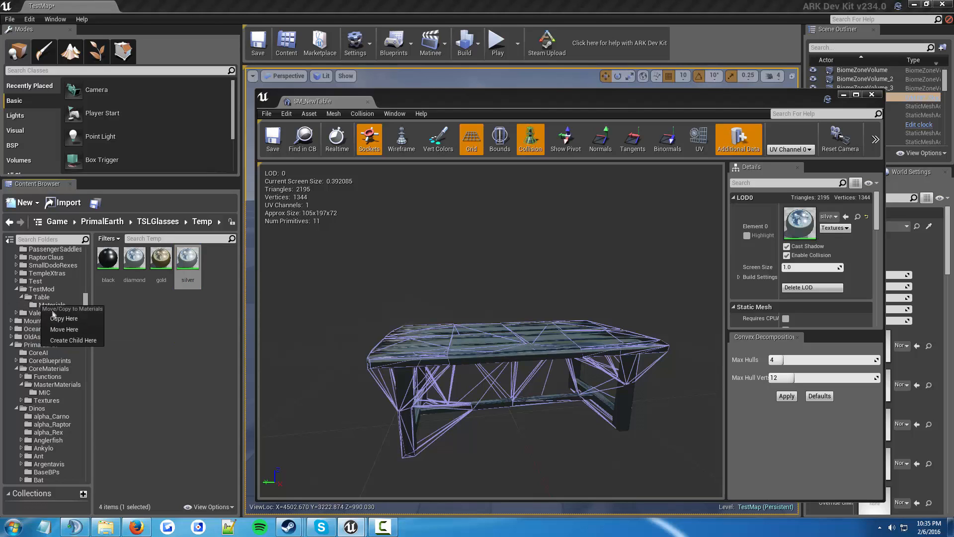
pyautogui.click(55, 315)
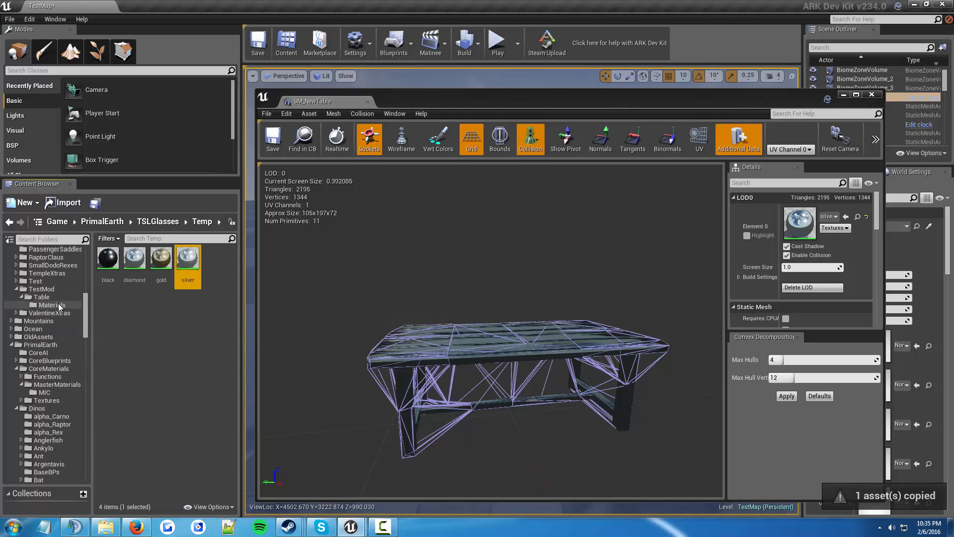
# Assign the silver copy from TestMod/Table/Materials to the table mesh's Element 0, then save and close the mesh
pyautogui.click(58, 305)
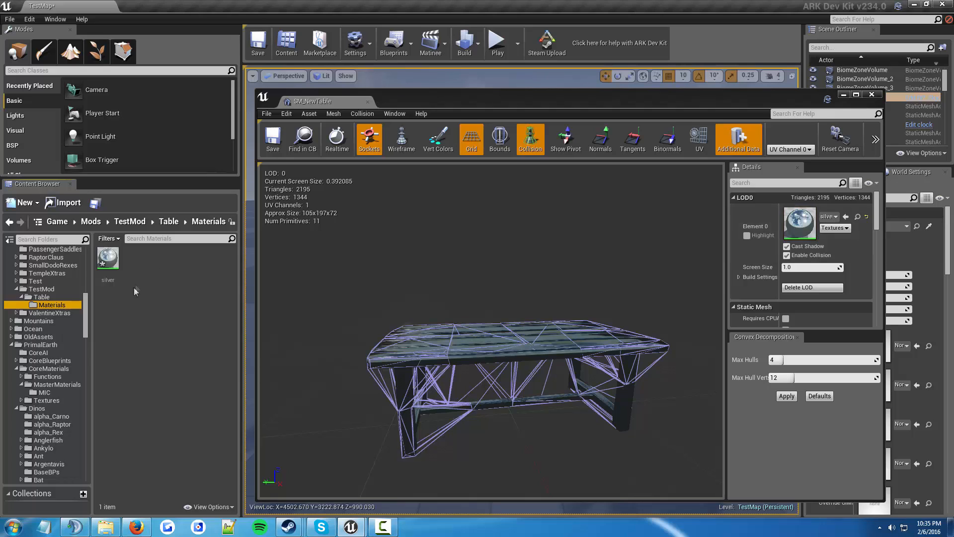
pyautogui.moveTo(108, 267); pyautogui.dragTo(822, 223)
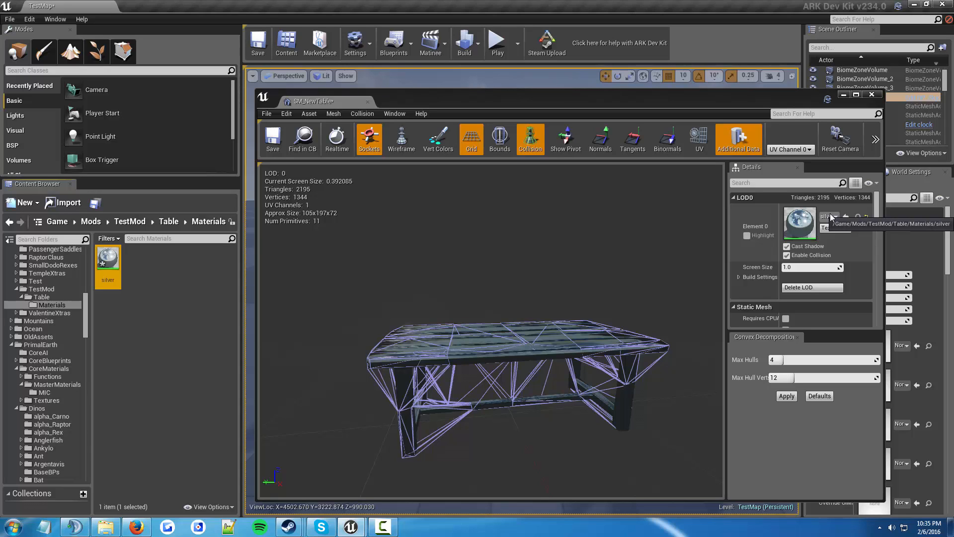
pyautogui.click(273, 147)
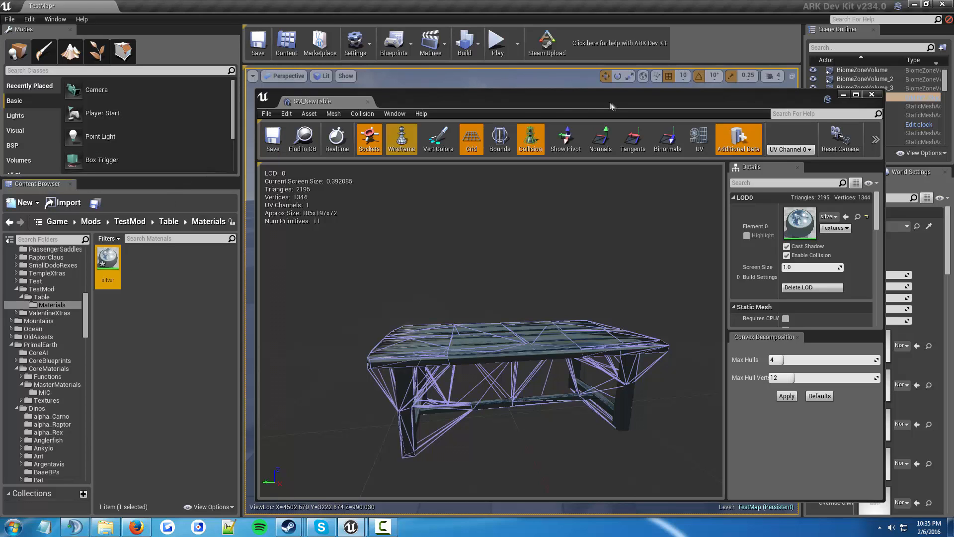
pyautogui.click(872, 95)
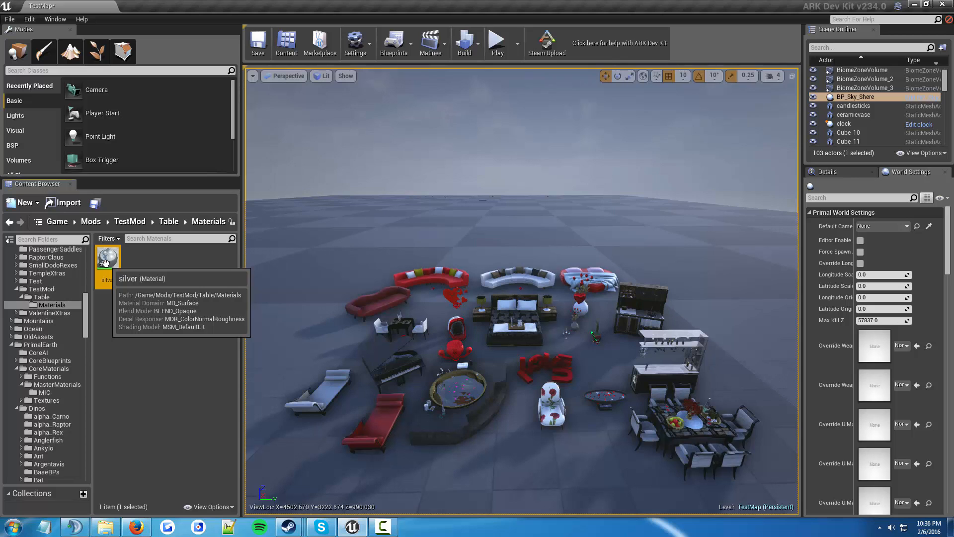
# Examine the constant nodes feeding Base Color, Metallic and Roughness in the copied silver material, save it and close it
pyautogui.doubleClick(107, 258)
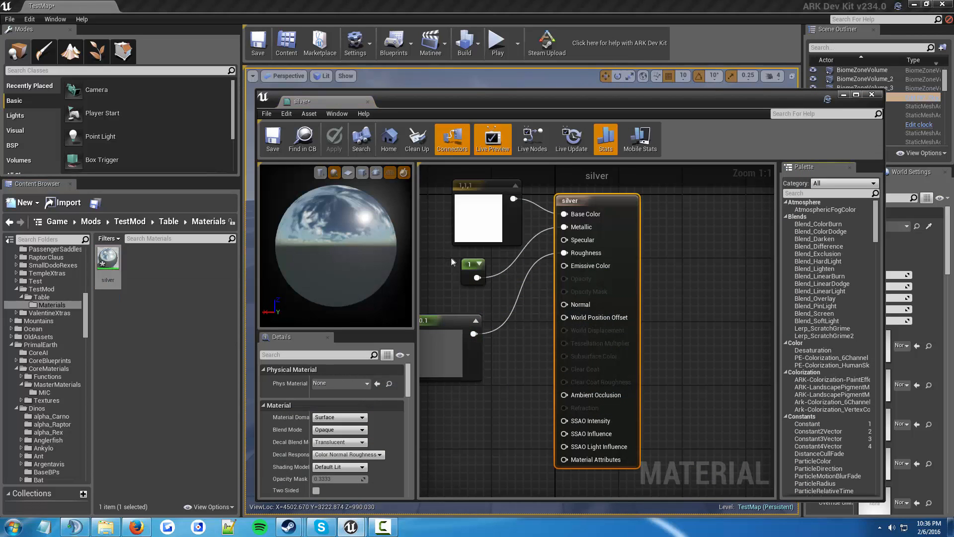
pyautogui.scroll(-6, 486, 276)
pyautogui.scroll(4, 486, 277)
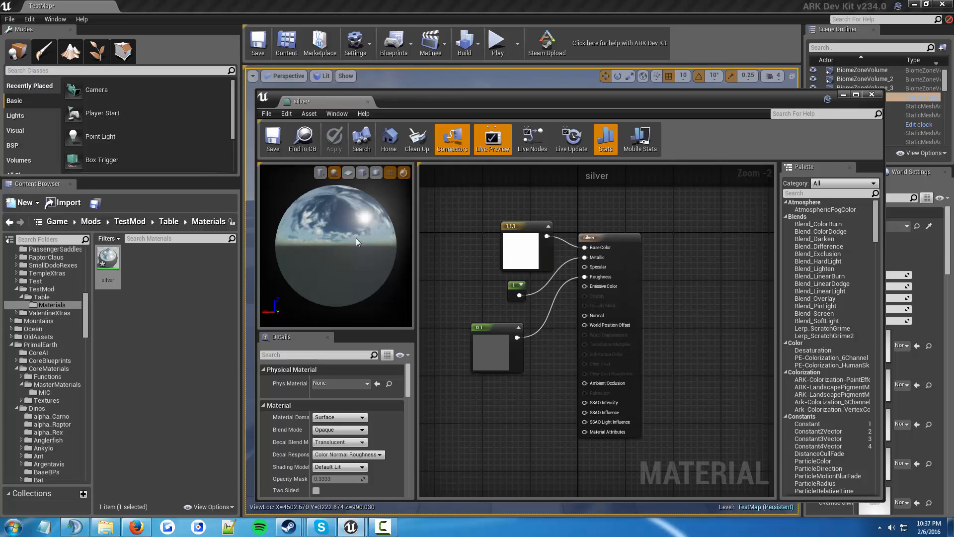
pyautogui.click(525, 254)
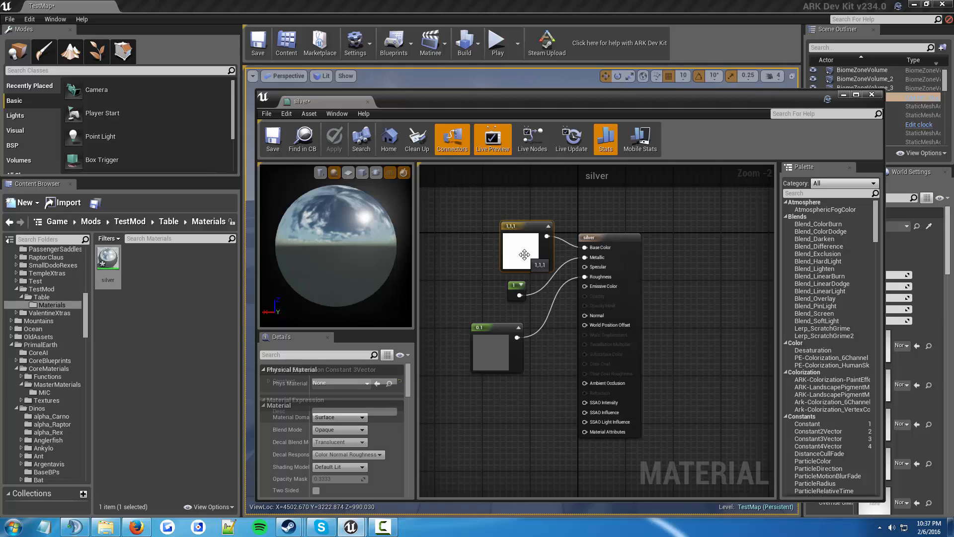
pyautogui.click(492, 341)
pyautogui.click(511, 292)
pyautogui.click(527, 256)
pyautogui.click(490, 362)
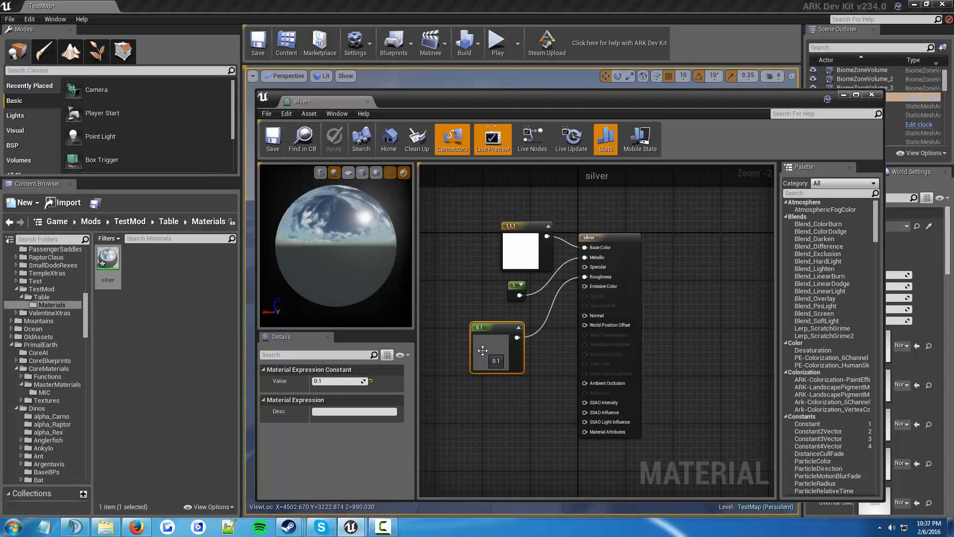
pyautogui.click(527, 269)
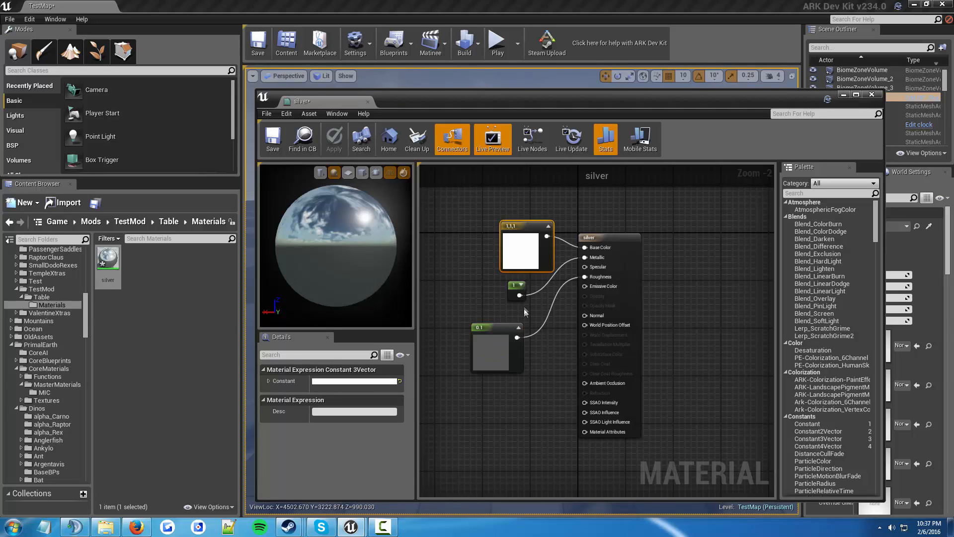
pyautogui.click(512, 297)
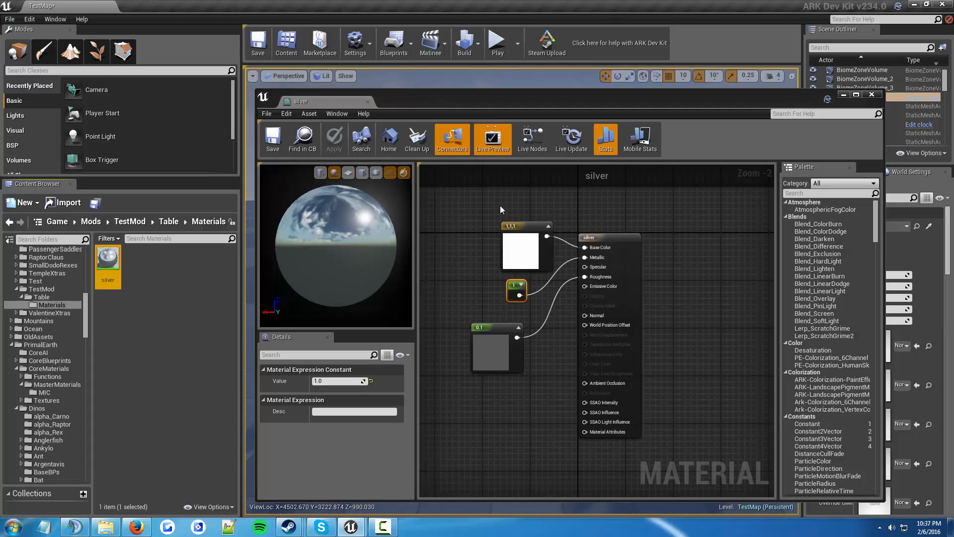
pyautogui.click(874, 95)
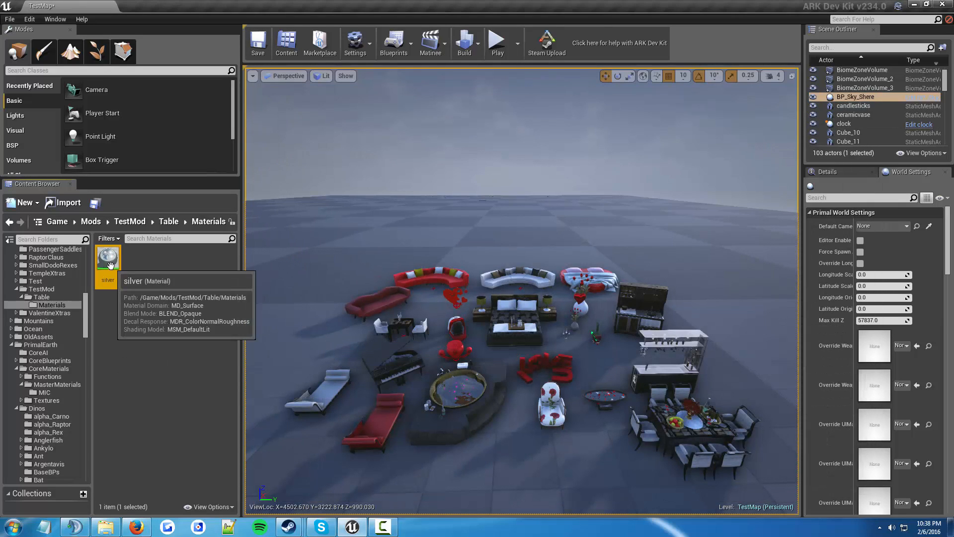
# Reopen SM_NewTable from the Table folder and inspect the table with its silver material from several angles
pyautogui.click(35, 296)
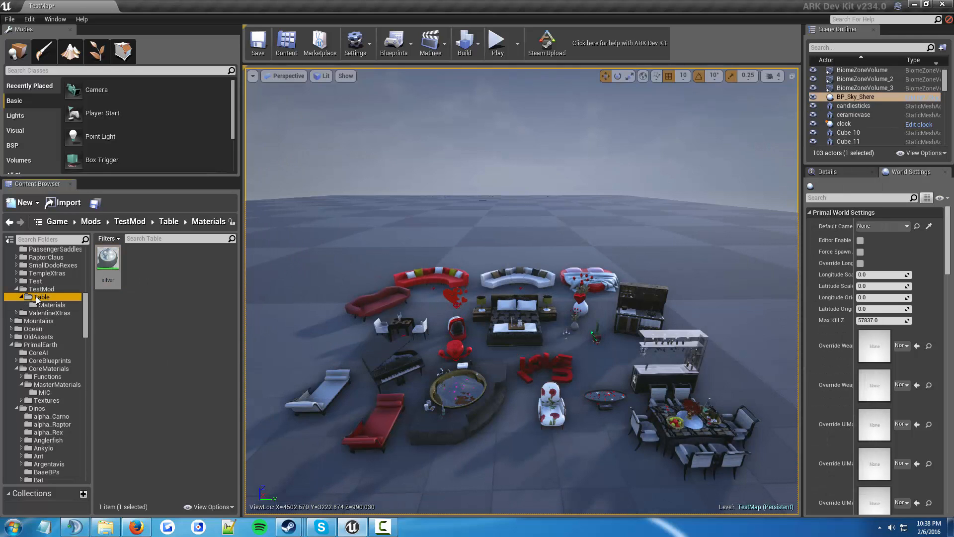
pyautogui.click(223, 268)
pyautogui.doubleClick(223, 268)
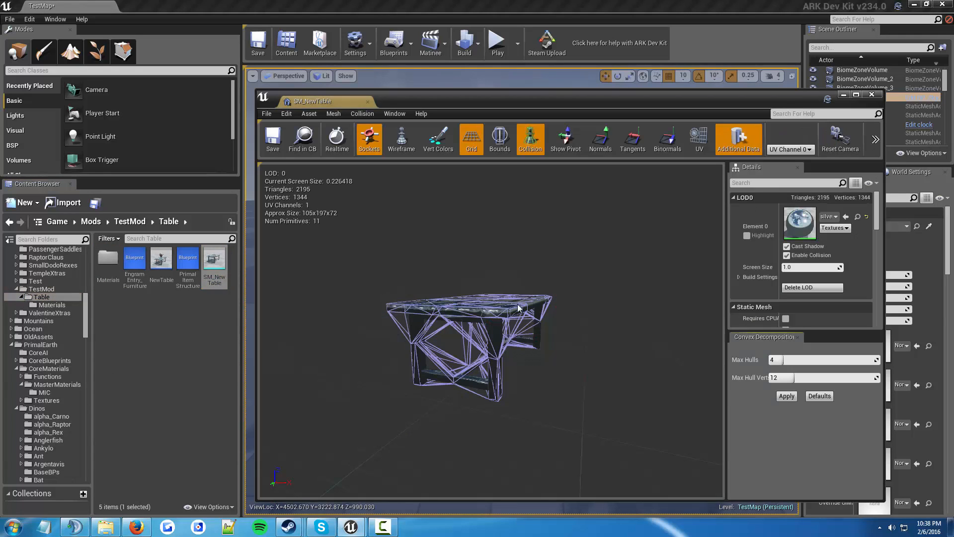
pyautogui.moveTo(531, 369); pyautogui.dragTo(553, 398)
pyautogui.click(553, 376)
pyautogui.click(559, 432)
pyautogui.moveTo(559, 431)
pyautogui.mouseDown()
pyautogui.moveTo(558, 366)
pyautogui.moveTo(558, 440)
pyautogui.mouseUp()
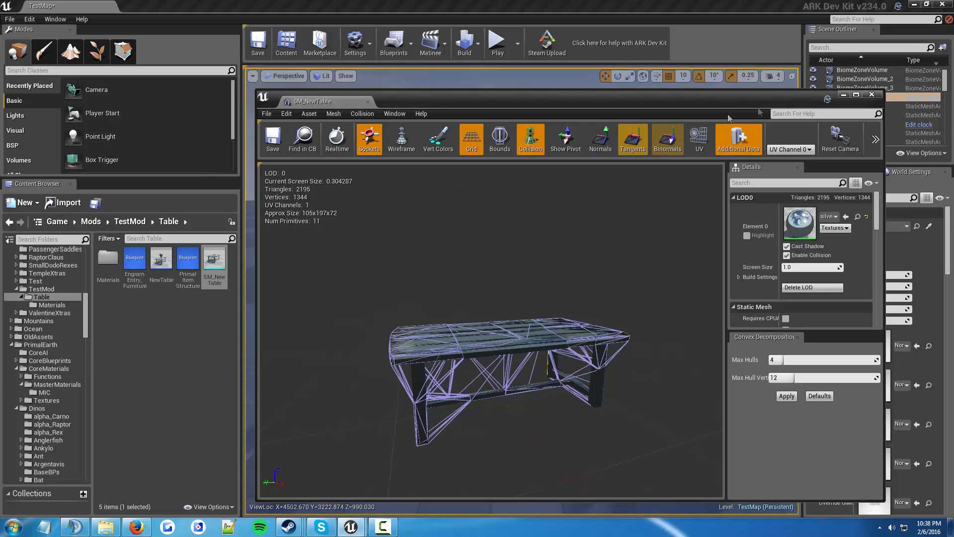
# Close the table mesh and create a folder named Rex inside TestMod/Table
pyautogui.click(865, 97)
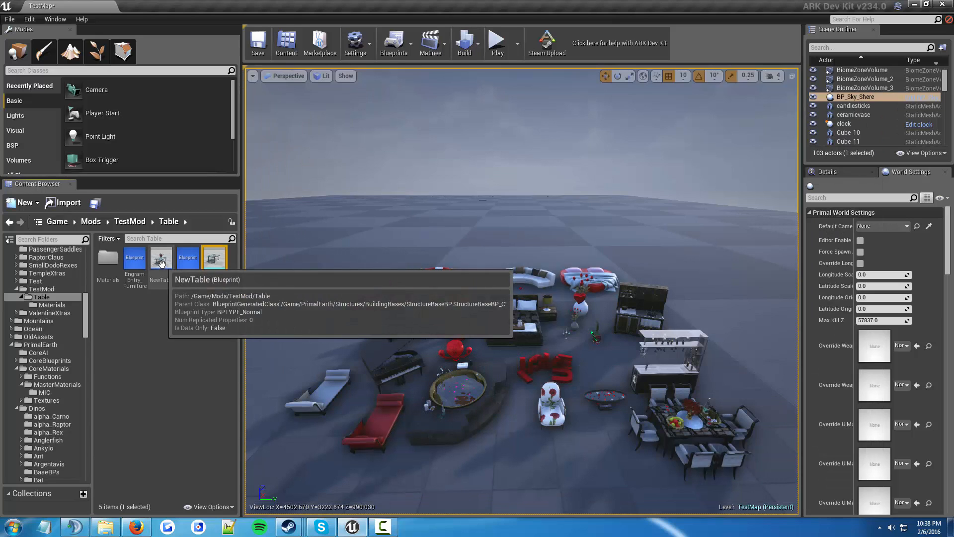
pyautogui.rightClick(157, 324)
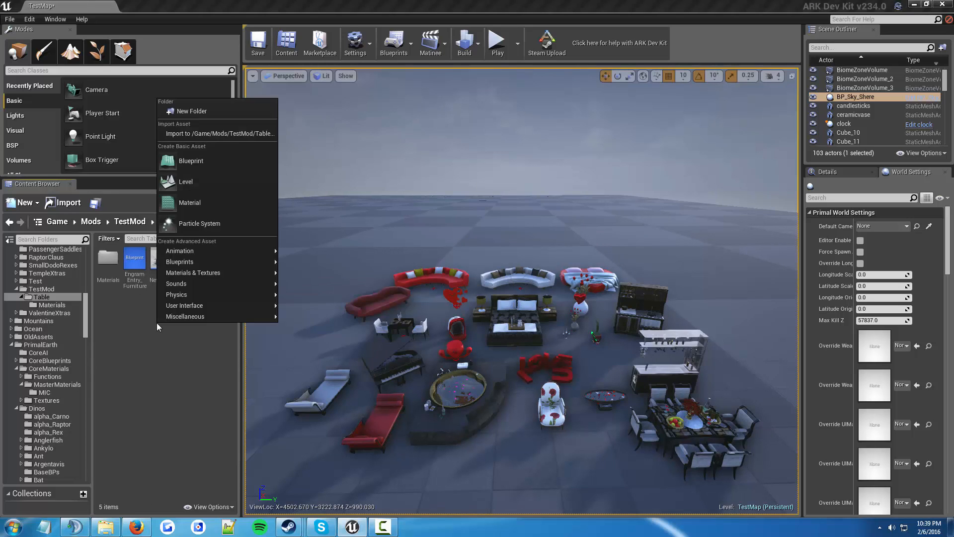
pyautogui.click(222, 114)
pyautogui.write('Rex')
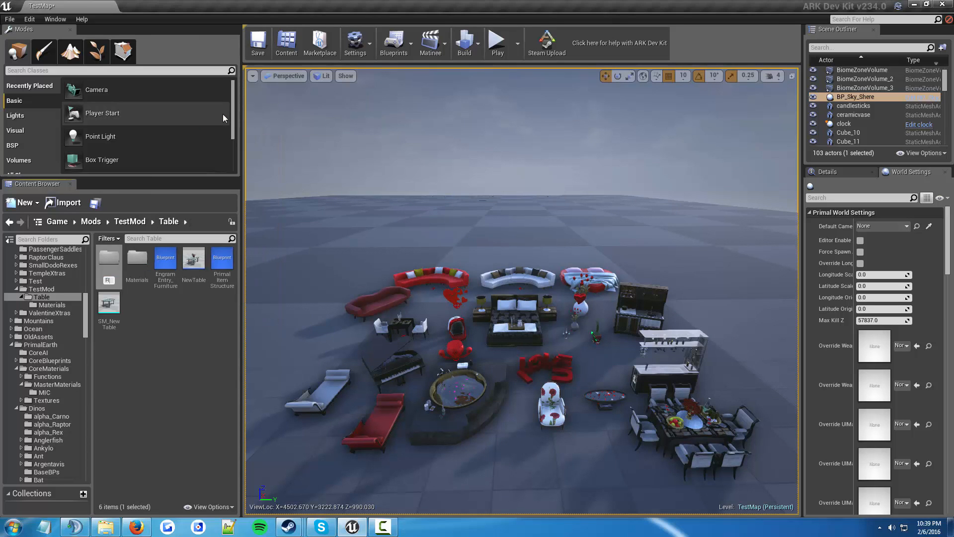
pyautogui.press('Return')
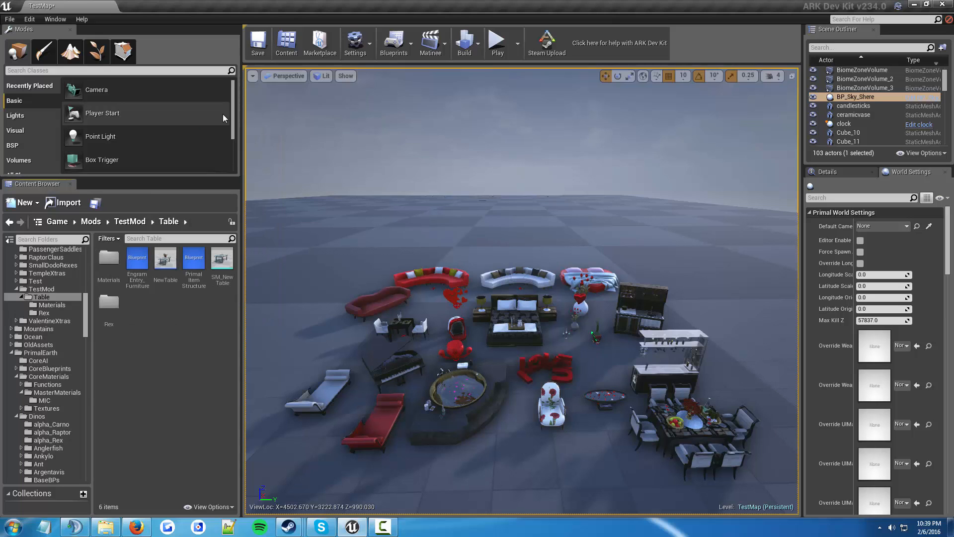
# Create a Materials subfolder inside the Rex folder and expand Rex in the folder tree
pyautogui.doubleClick(105, 318)
pyautogui.rightClick(144, 297)
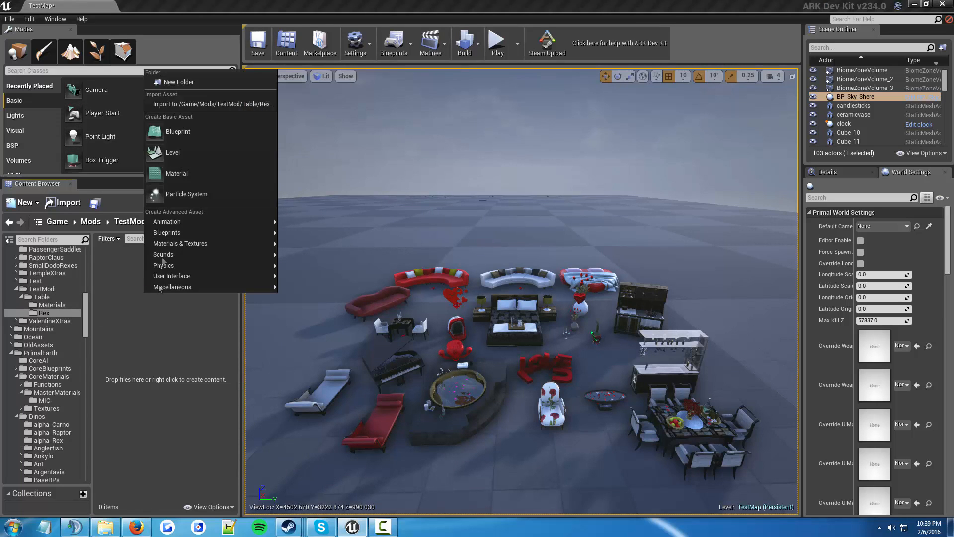
pyautogui.click(184, 85)
pyautogui.write('Materials')
pyautogui.press('Return')
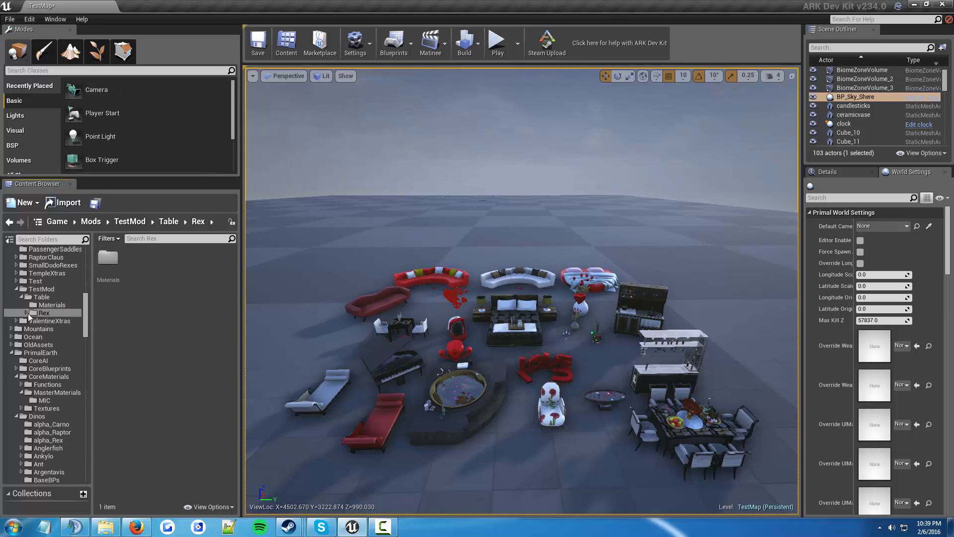
pyautogui.doubleClick(44, 313)
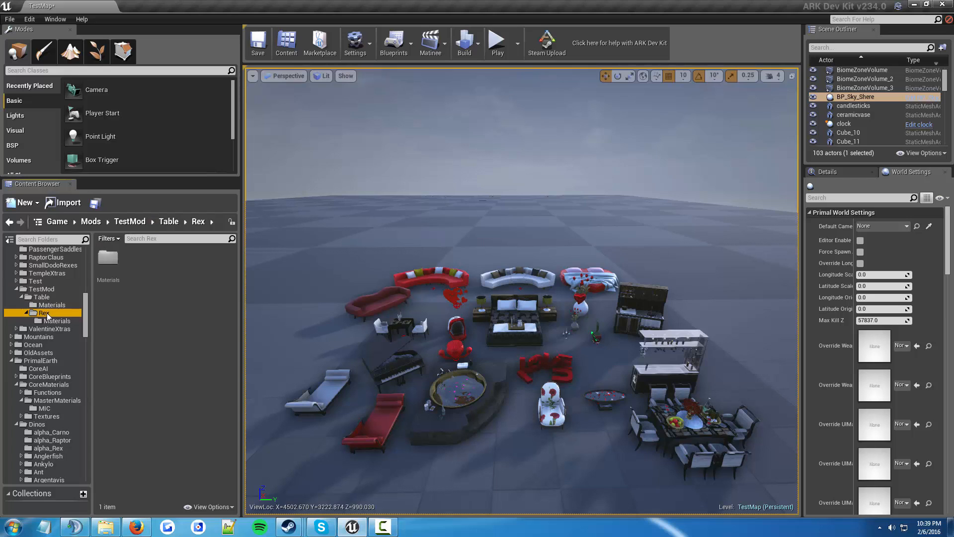
# Open the NewTable blueprint from the Table folder in Components mode and view the rex on the table side-on
pyautogui.click(42, 297)
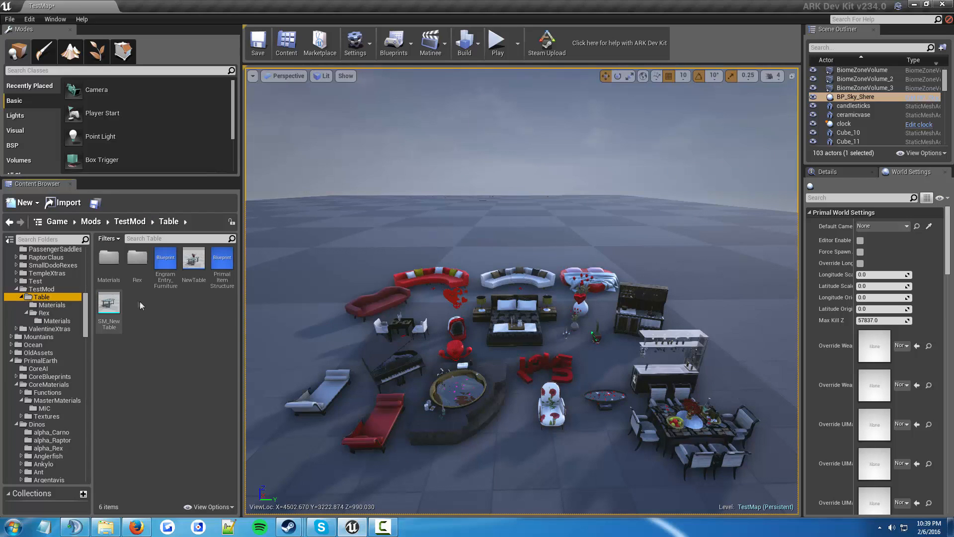
pyautogui.click(192, 274)
pyautogui.doubleClick(201, 281)
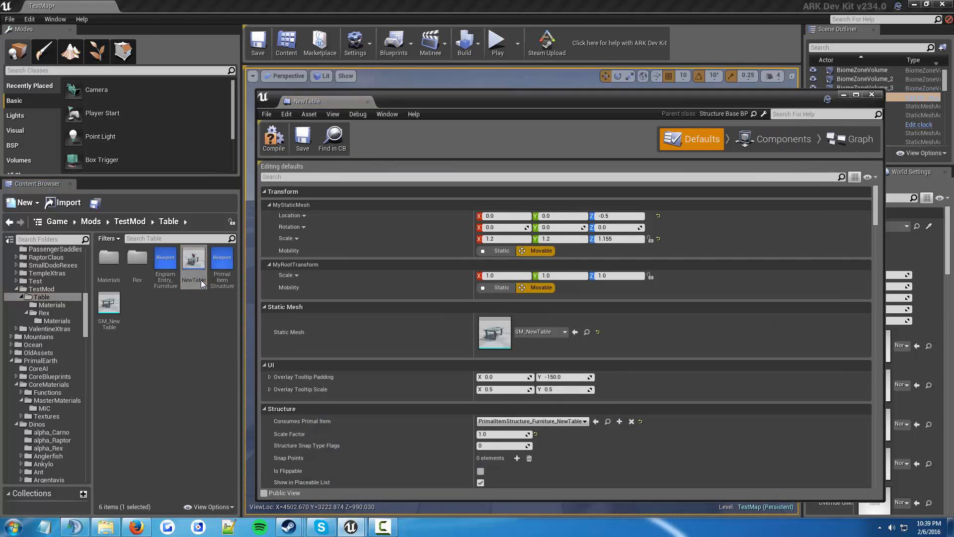
pyautogui.click(773, 148)
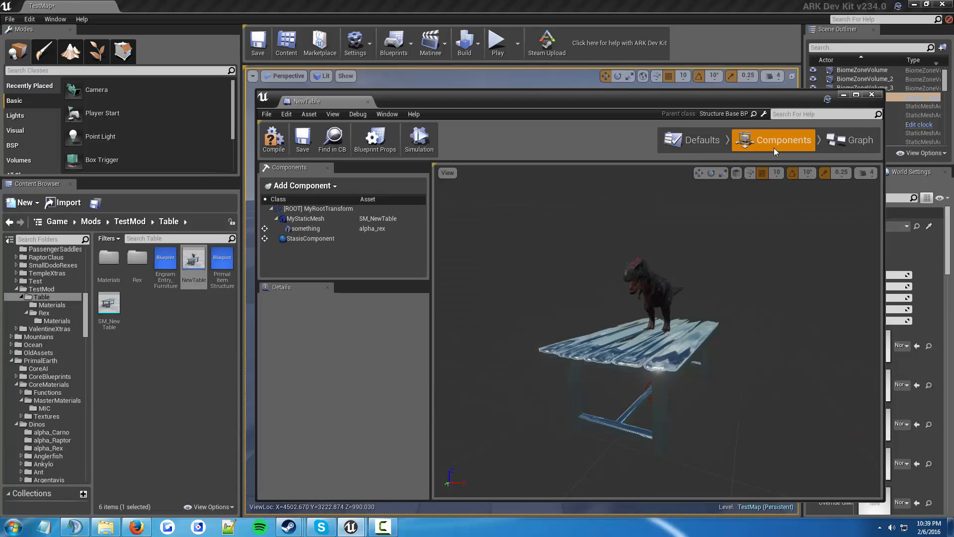
pyautogui.moveTo(660, 436); pyautogui.dragTo(661, 423)
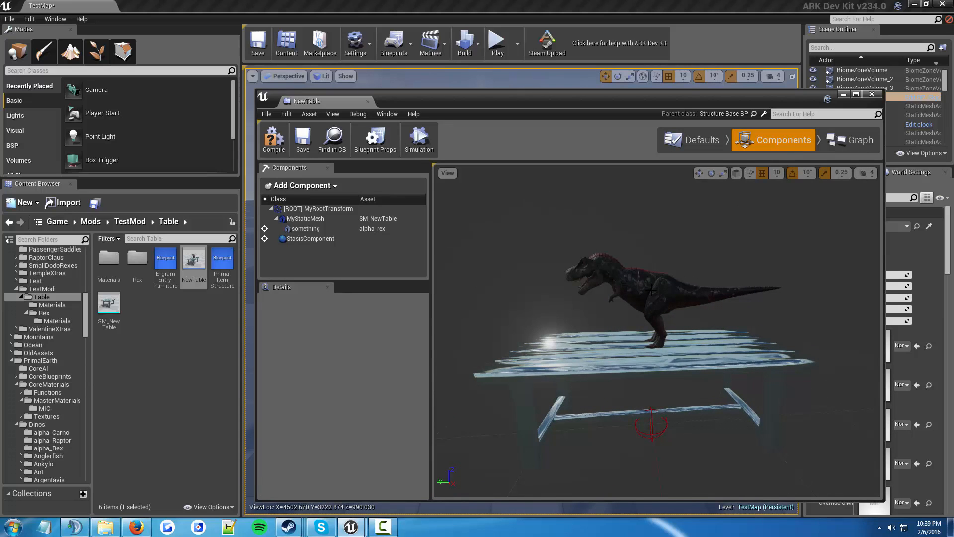
# Locate the static mesh used by the "something" component, copy it into TestMod/Table/Rex and open that folder
pyautogui.click(306, 229)
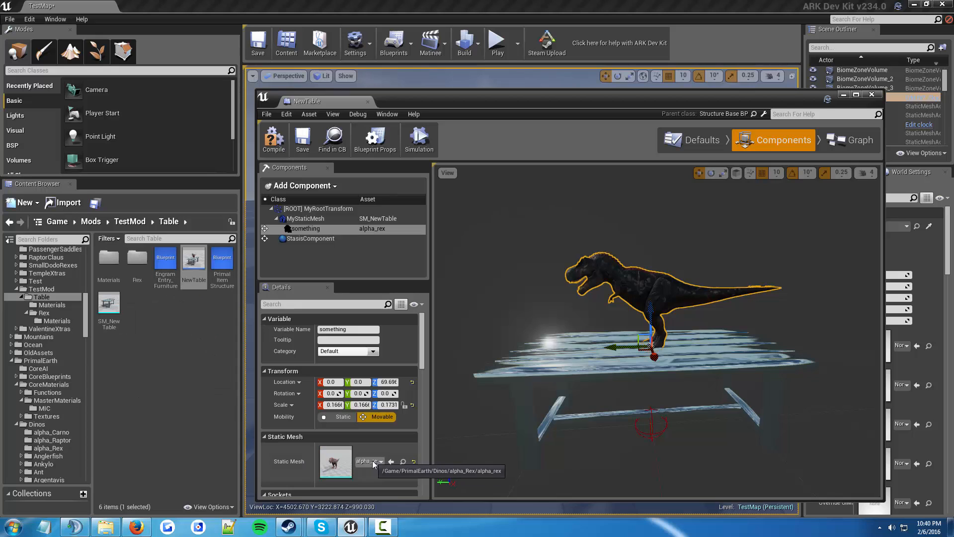
pyautogui.click(402, 462)
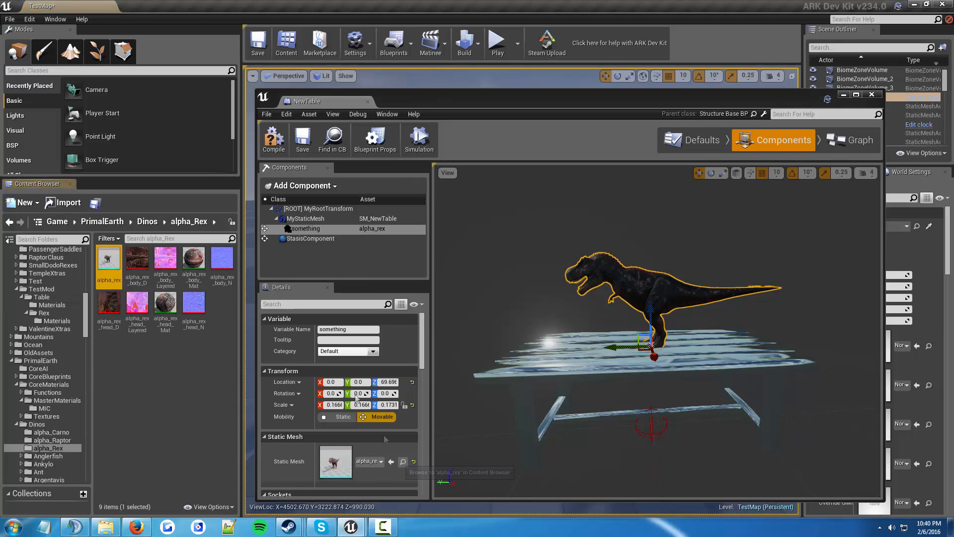
pyautogui.moveTo(108, 257); pyautogui.dragTo(44, 315)
pyautogui.click(85, 326)
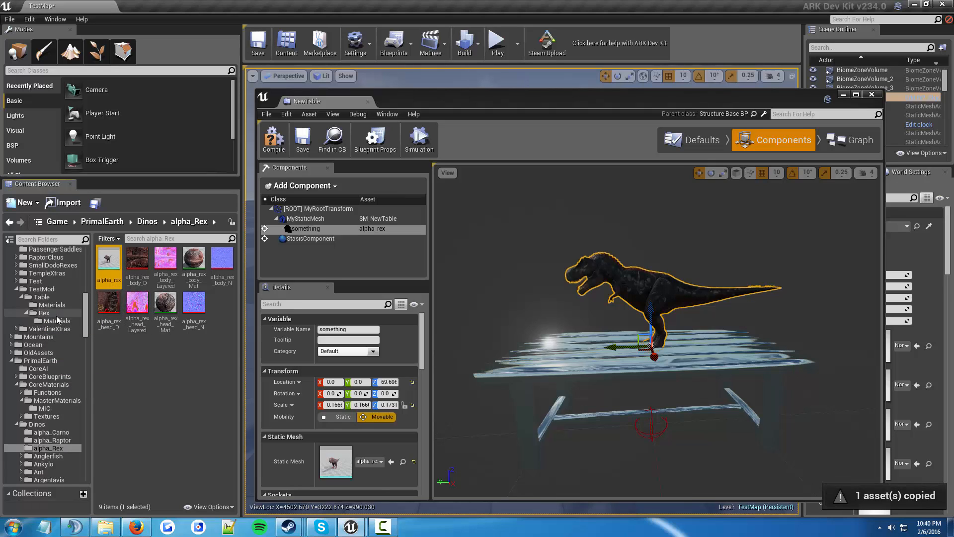
pyautogui.click(44, 313)
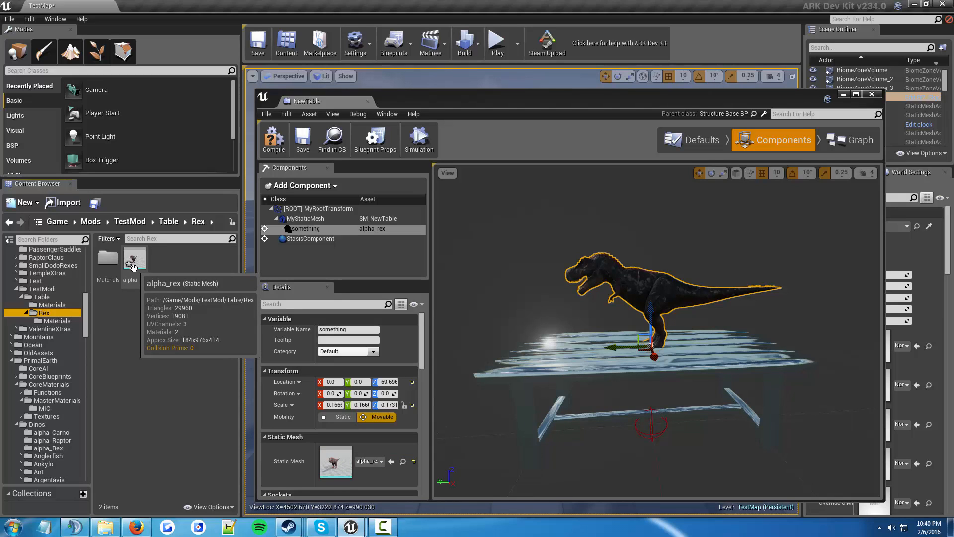
# Assign the alpha_rex copy from TestMod/Table/Rex as the "something" component's static mesh, then save and close the blueprint
pyautogui.moveTo(133, 268); pyautogui.dragTo(358, 469)
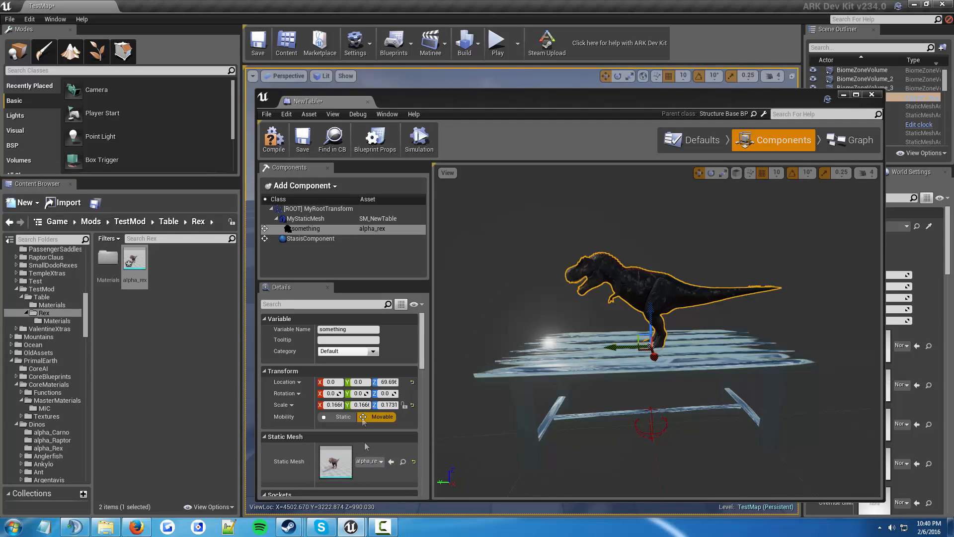
pyautogui.click(303, 139)
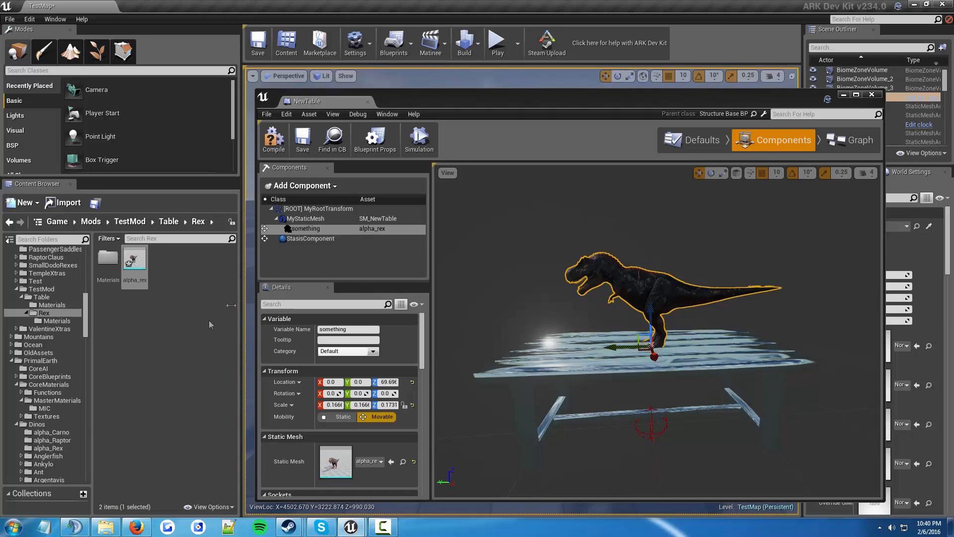
pyautogui.click(872, 94)
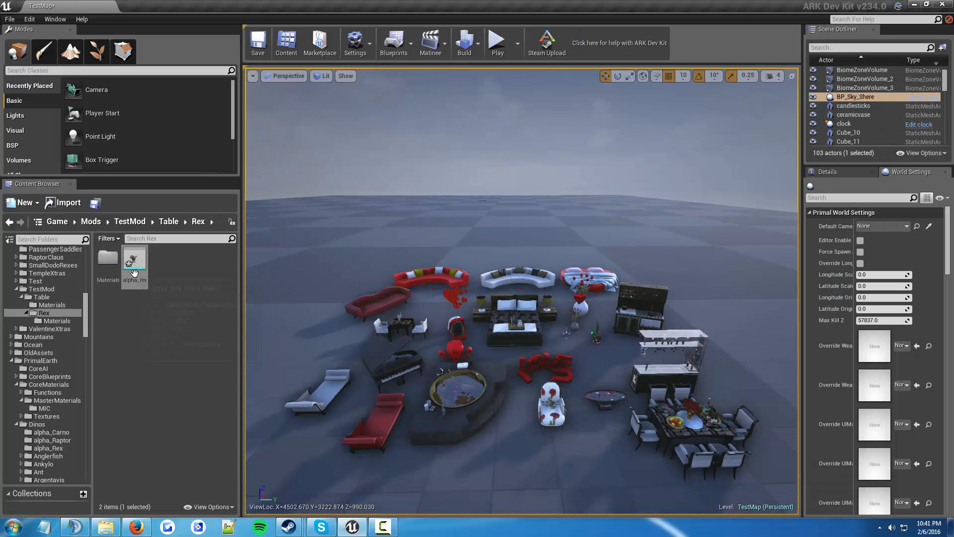
# Open the copied alpha_rex mesh and examine the full model, its material elements and its mesh settings
pyautogui.moveTo(134, 274)
pyautogui.doubleClick(135, 265)
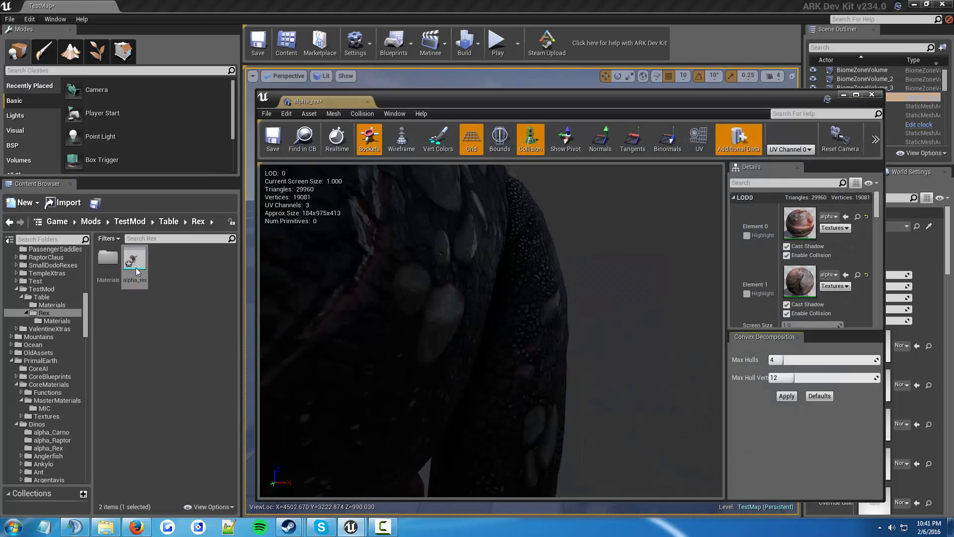
pyautogui.moveTo(588, 308); pyautogui.dragTo(589, 373)
pyautogui.moveTo(497, 328); pyautogui.dragTo(497, 298, button='right')
pyautogui.moveTo(497, 328); pyautogui.dragTo(476, 385)
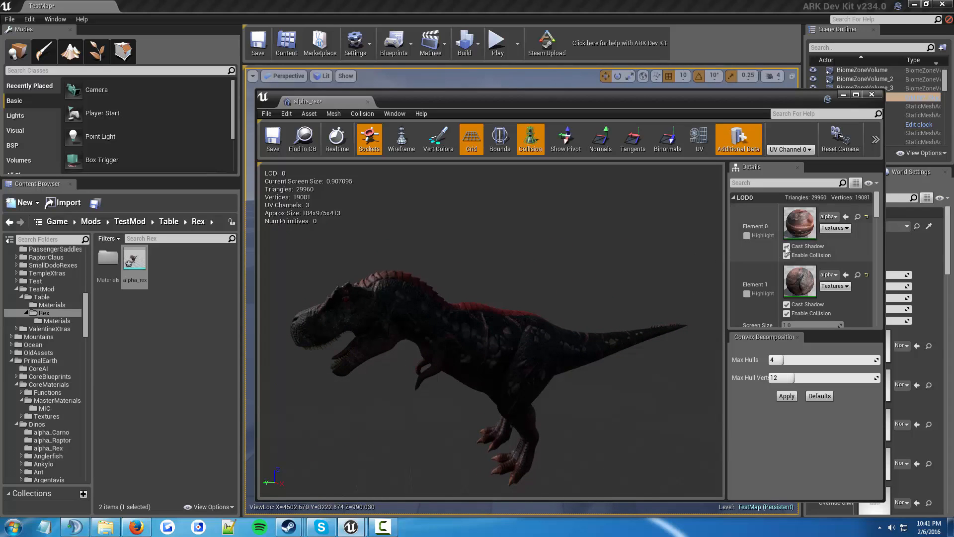
pyautogui.scroll(-2, 821, 252)
pyautogui.scroll(-4, 822, 255)
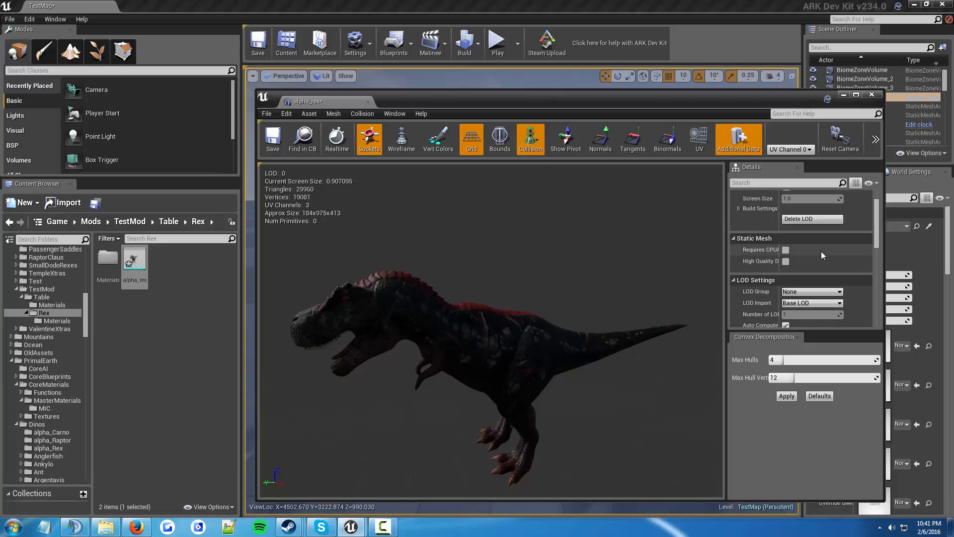
pyautogui.scroll(6, 822, 255)
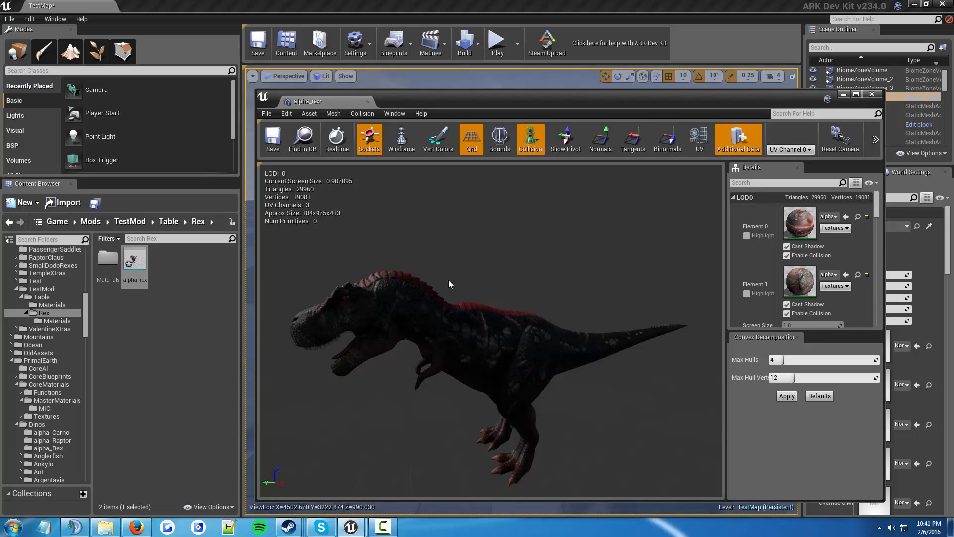
# Locate the rex mesh's Element 0 material, copy it into TestMod/Table/Rex/Materials and open that folder
pyautogui.click(858, 216)
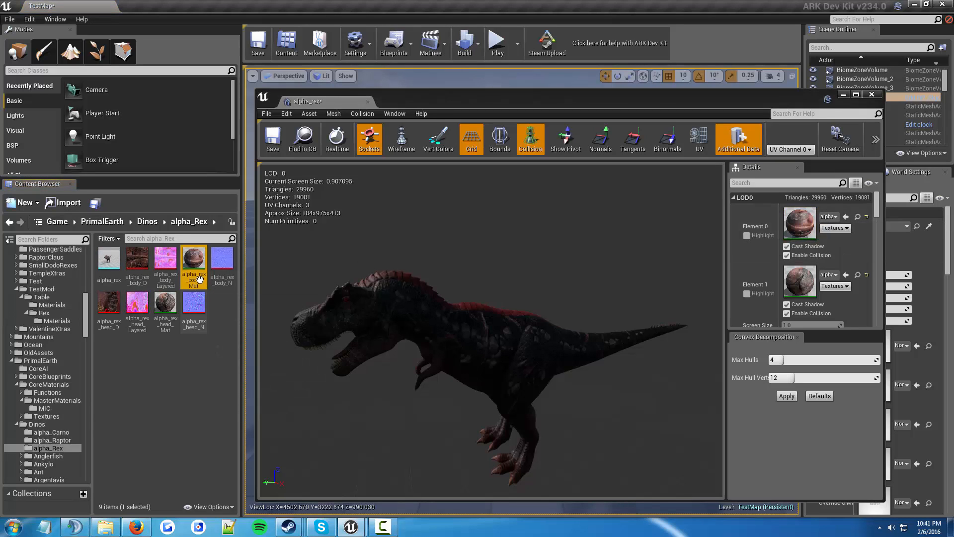
pyautogui.moveTo(194, 279); pyautogui.dragTo(51, 322)
pyautogui.click(60, 336)
pyautogui.click(56, 322)
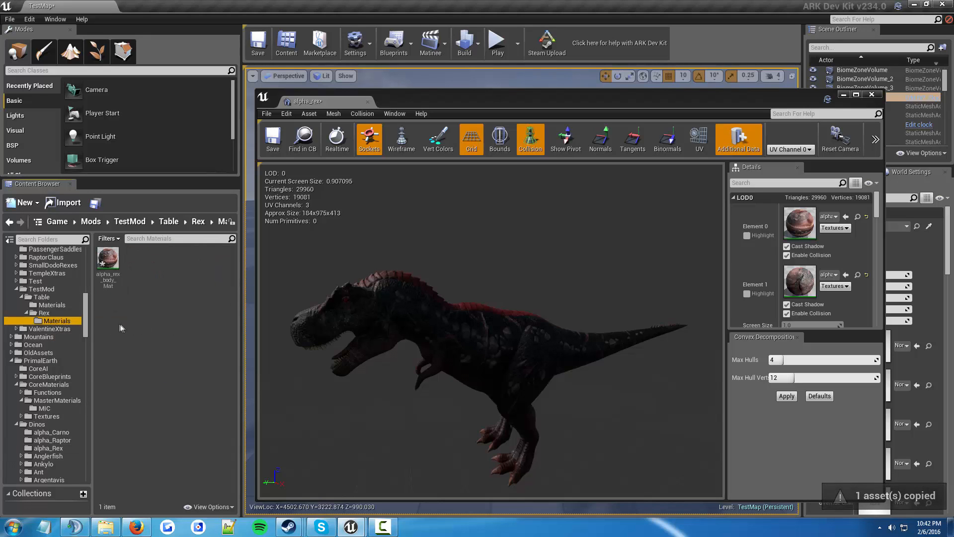
# Assign the copied alpha_rex_body_Mat to the rex mesh's Element 0, then save the mesh and all pending assets except TestMap
pyautogui.moveTo(109, 276); pyautogui.dragTo(837, 219)
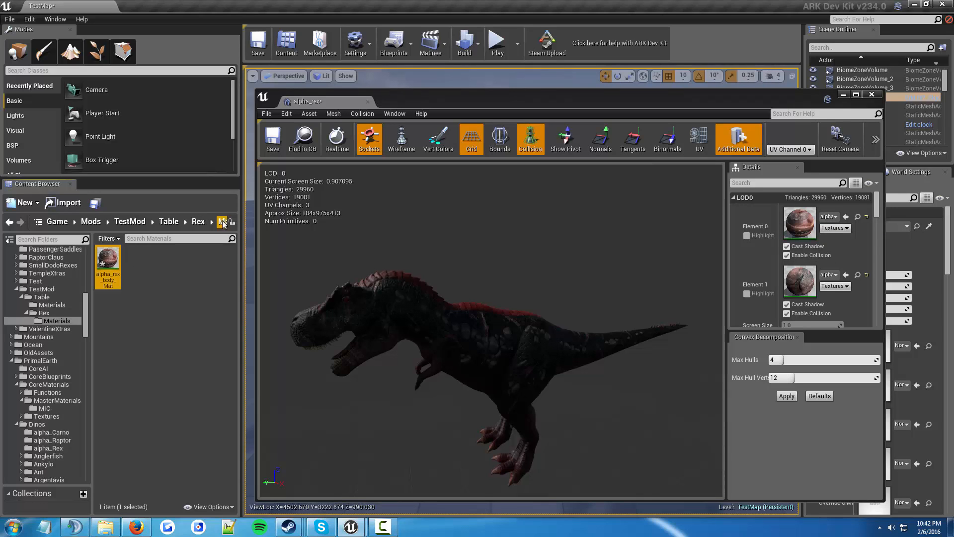
pyautogui.click(273, 142)
pyautogui.click(100, 209)
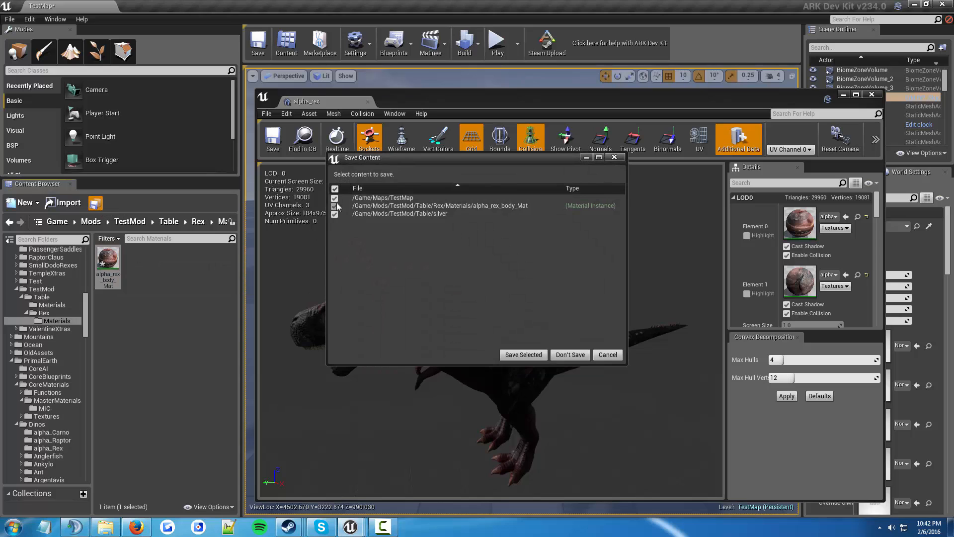
pyautogui.click(335, 198)
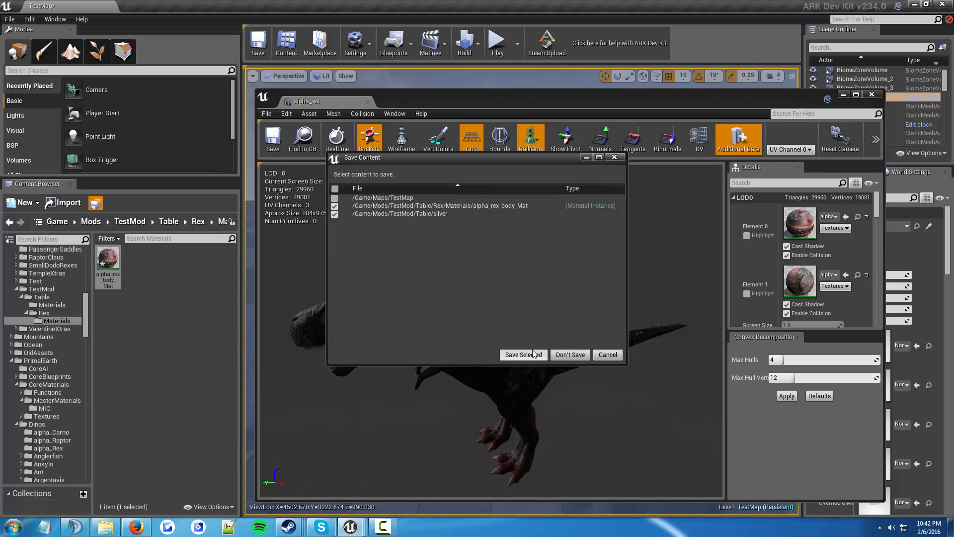
pyautogui.click(534, 354)
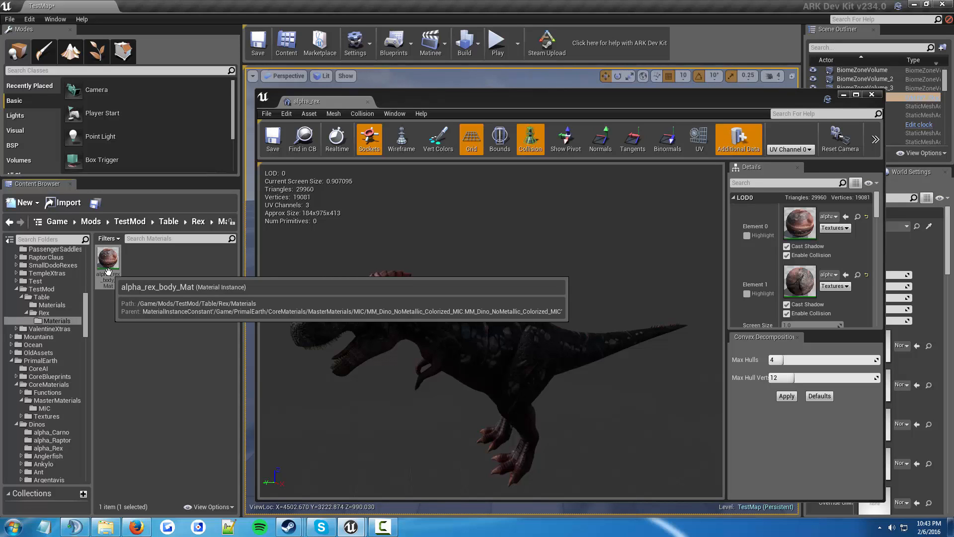
# Open the copied alpha_rex_body_Mat, examine its preview and parameter groups, and locate its parent material in the content folders
pyautogui.doubleClick(108, 270)
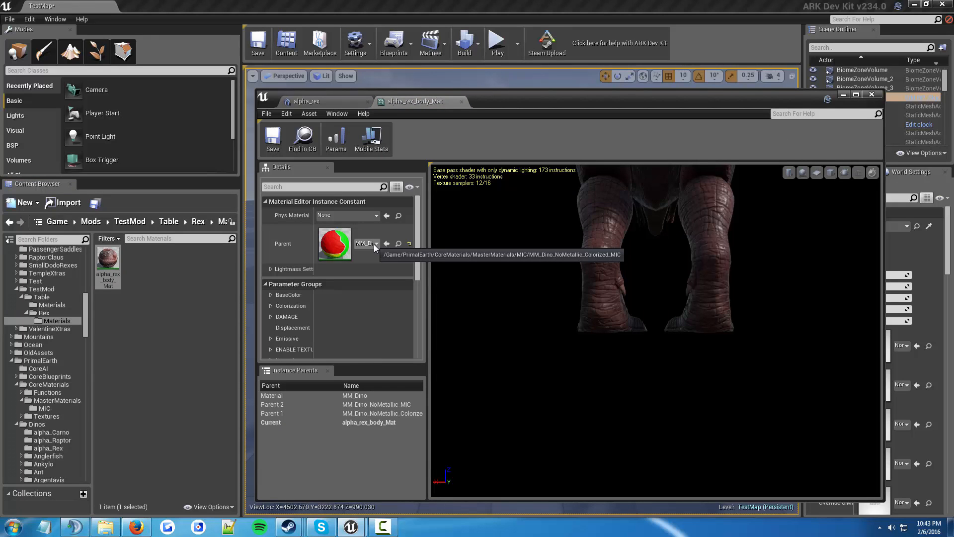
pyautogui.moveTo(590, 243); pyautogui.dragTo(492, 328)
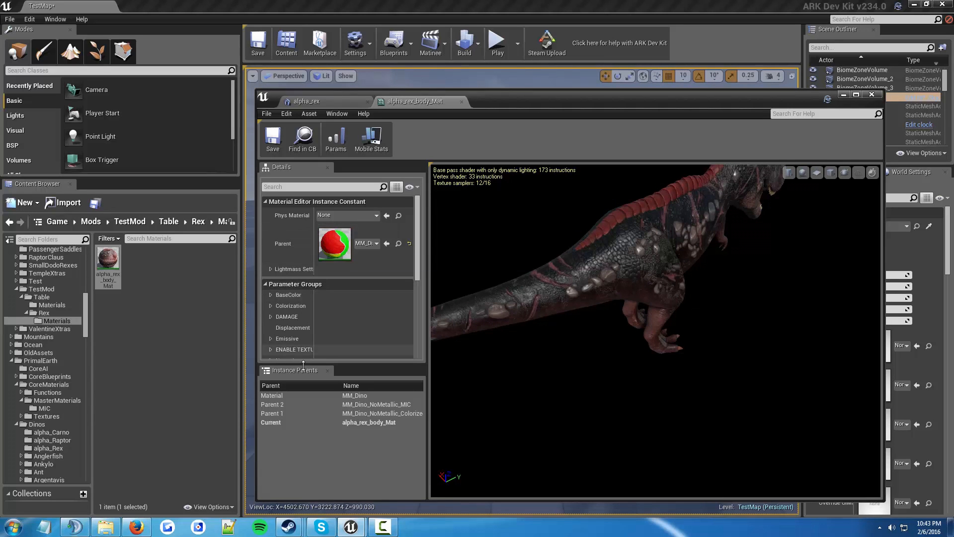
pyautogui.scroll(-6, 296, 317)
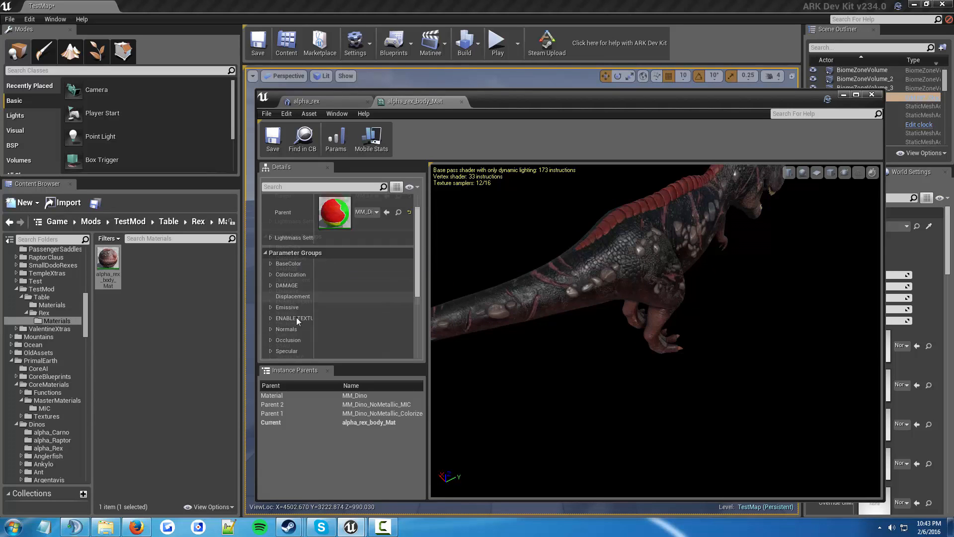
pyautogui.scroll(5, 298, 339)
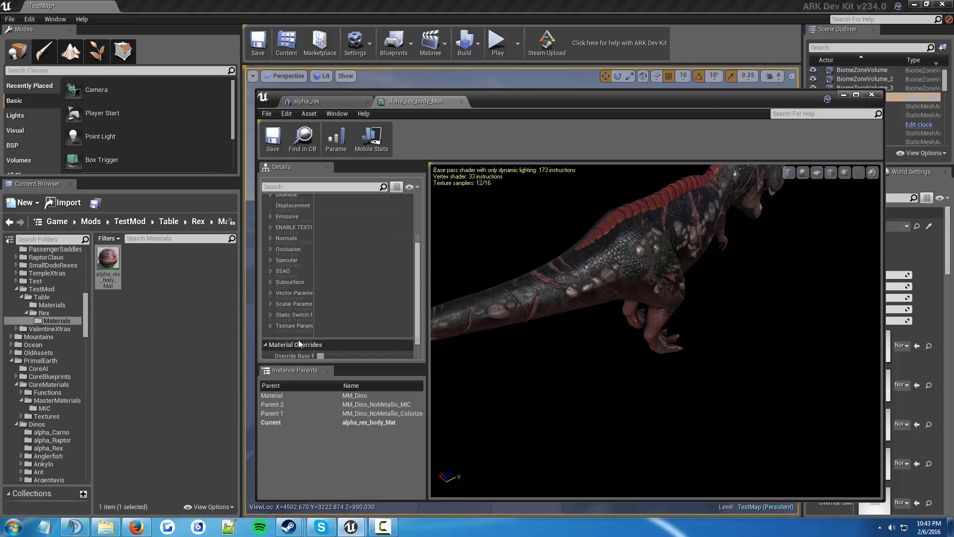
pyautogui.scroll(1, 298, 339)
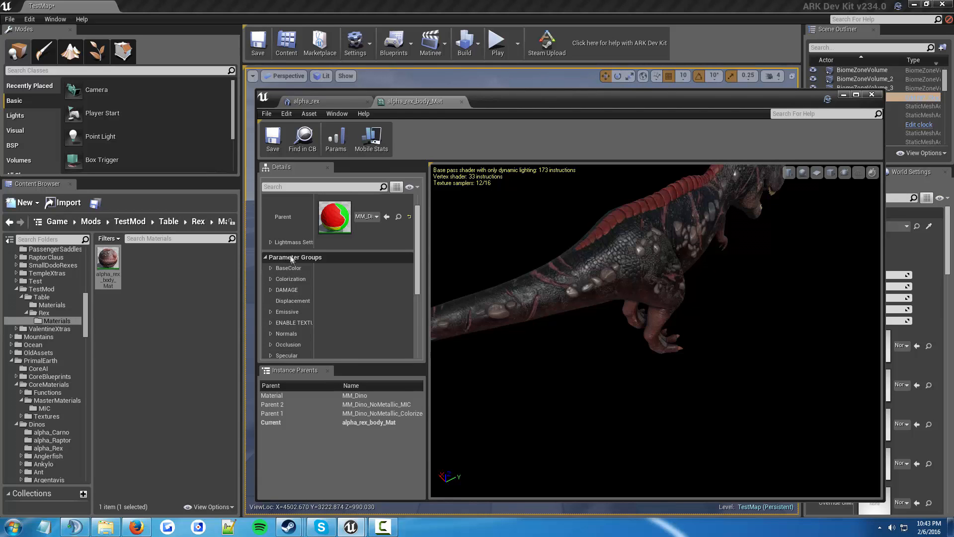
pyautogui.scroll(-5, 294, 266)
pyautogui.scroll(7, 303, 261)
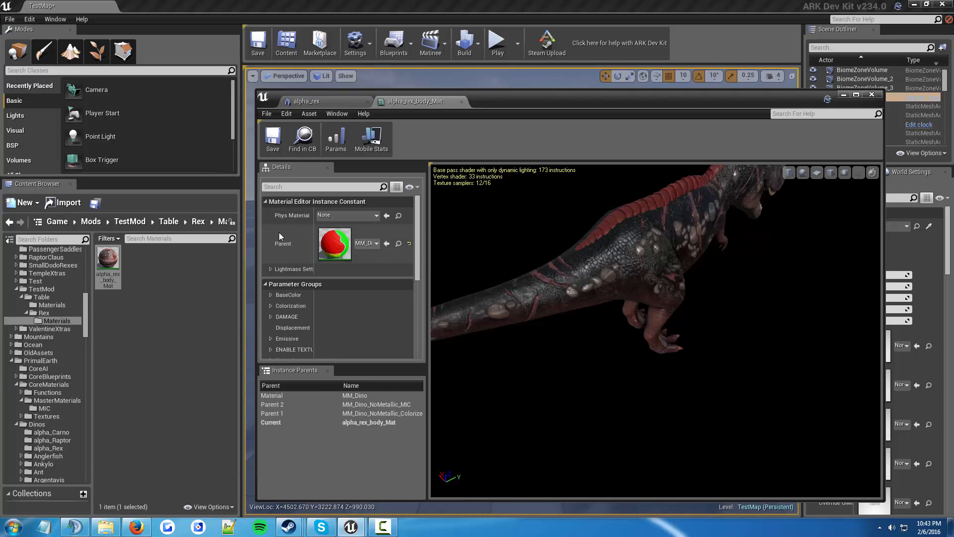
pyautogui.click(398, 244)
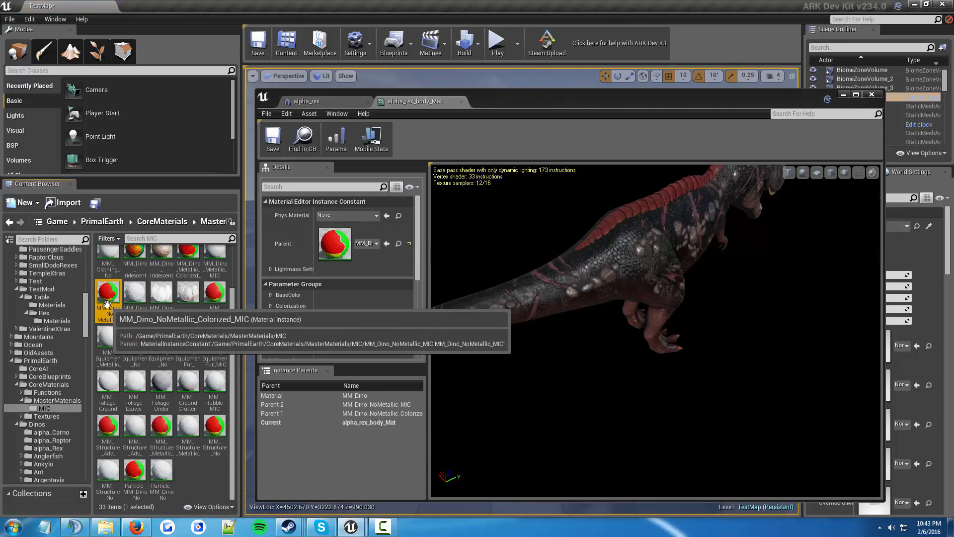
# Copy MM_Dino_NoMetallic_Colorized_MIC into TestMod/Table/Rex/Materials, assign the copy as alpha_rex_body_Mat's parent and save the material
pyautogui.moveTo(95, 368); pyautogui.dragTo(79, 323)
pyautogui.click(88, 335)
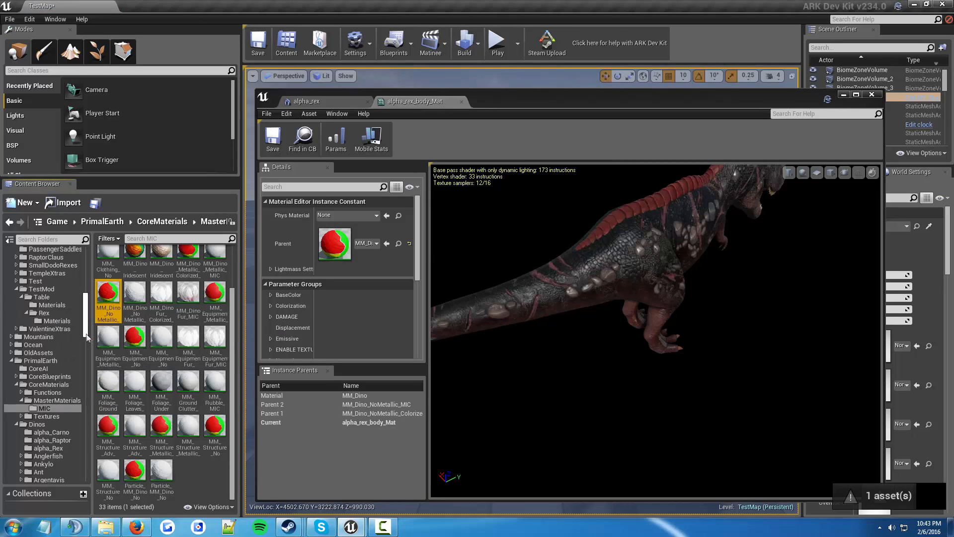
pyautogui.click(61, 321)
pyautogui.moveTo(134, 258); pyautogui.dragTo(351, 258)
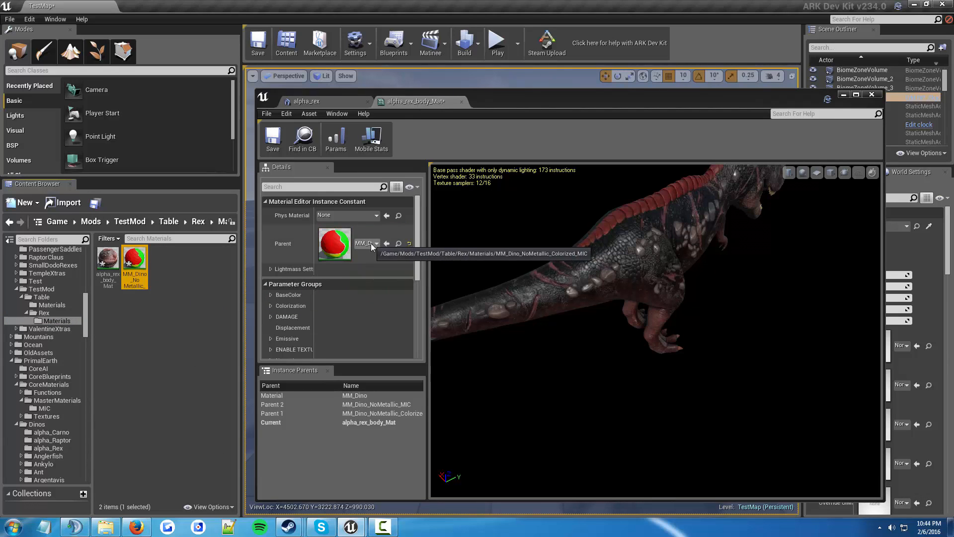
pyautogui.click(273, 138)
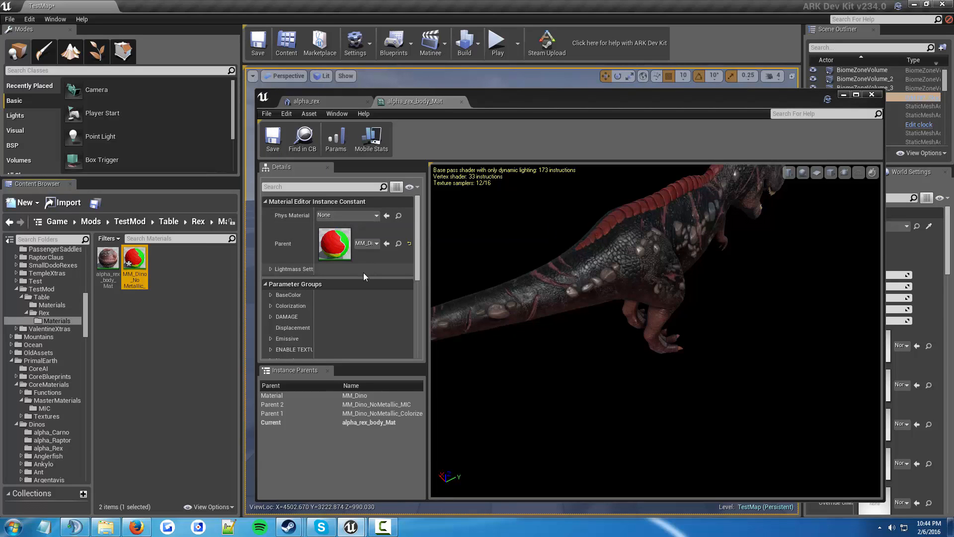
# Open the copied MM_Dino_NoMetallic_Colorized_MIC, copy its parent MM_Dino_NoMetallic_MIC into Rex/Materials, assign that copy as its parent and save
pyautogui.doubleClick(139, 275)
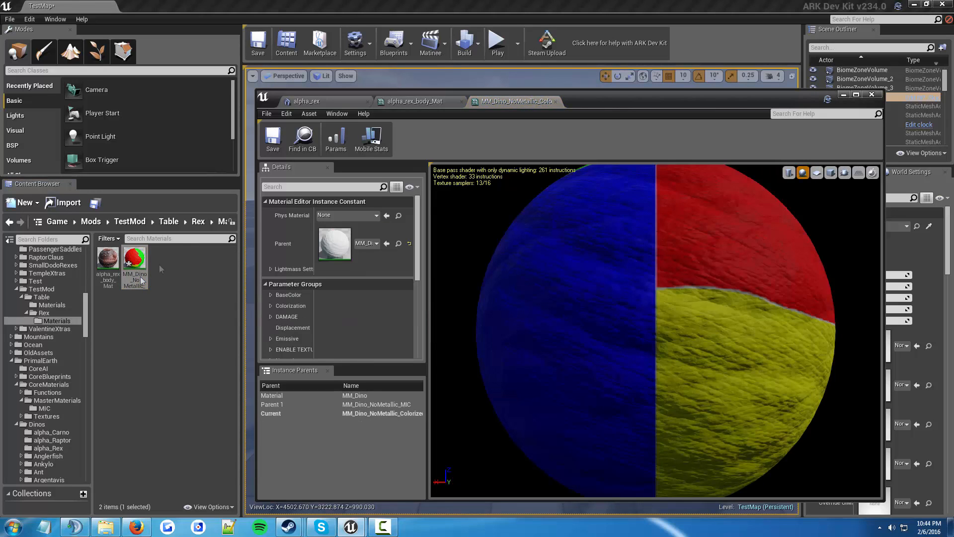
pyautogui.click(398, 244)
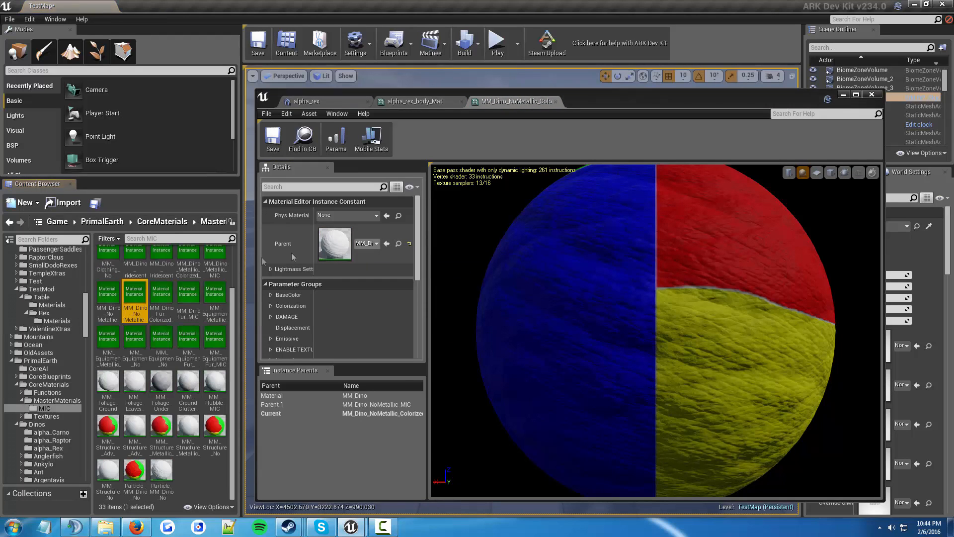
pyautogui.moveTo(128, 309); pyautogui.dragTo(60, 322)
pyautogui.click(82, 334)
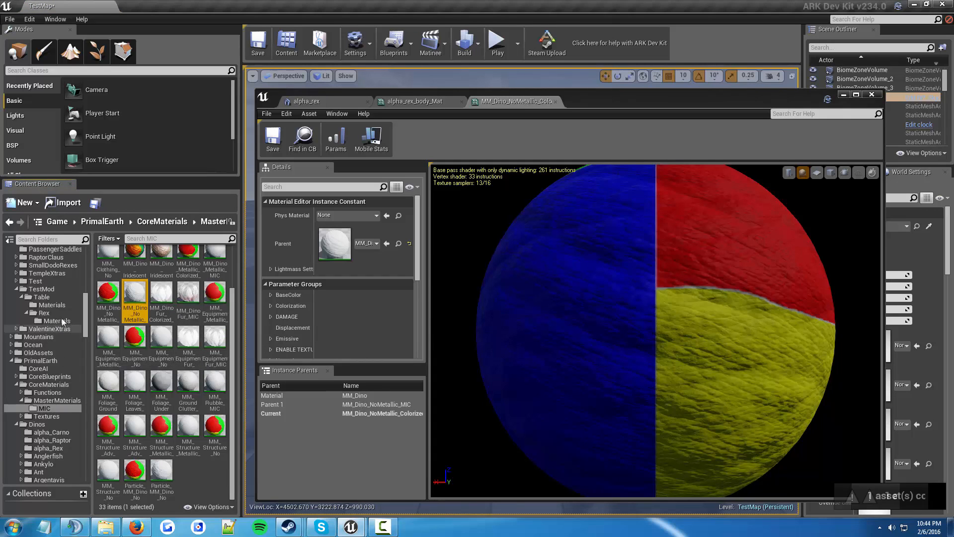
pyautogui.click(63, 320)
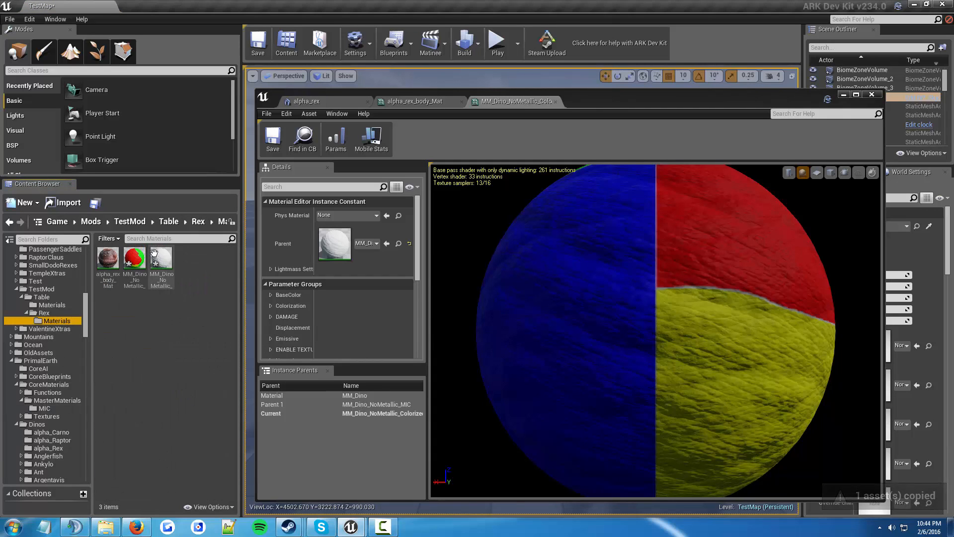
pyautogui.moveTo(157, 260); pyautogui.dragTo(361, 254)
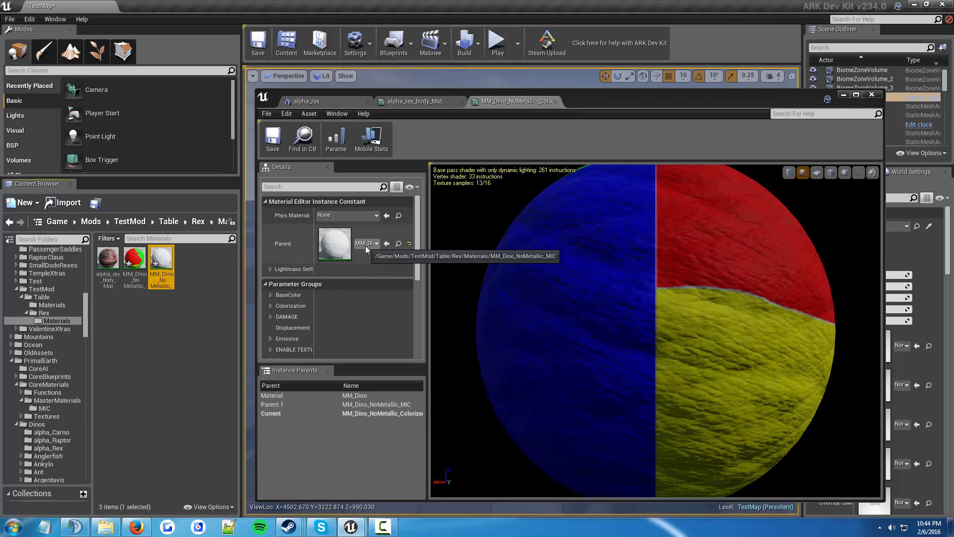
pyautogui.click(273, 138)
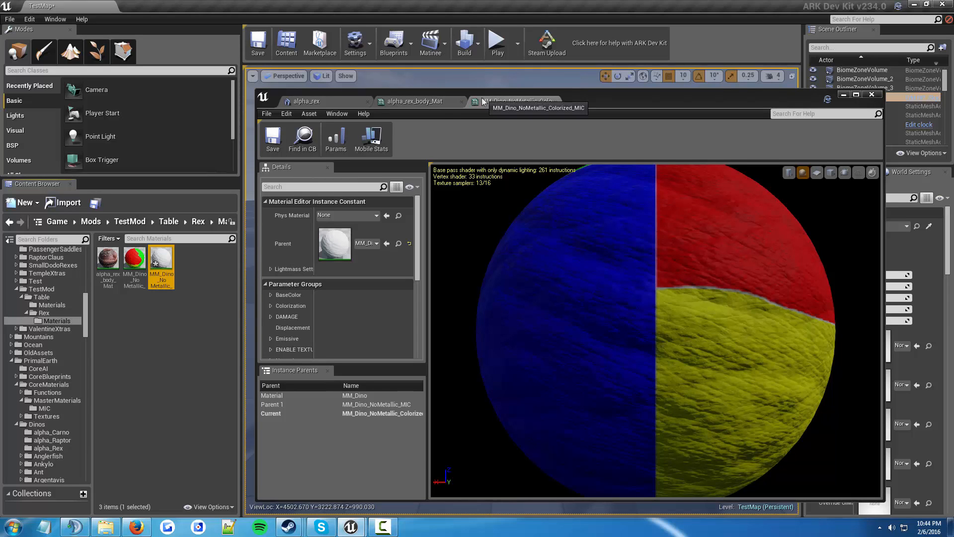
# Check the parent assignments of alpha_rex_body_Mat and the copied MM_Dino_NoMetallic_Colorized_MIC, and locate the latter's parent in the content folders
pyautogui.click(424, 101)
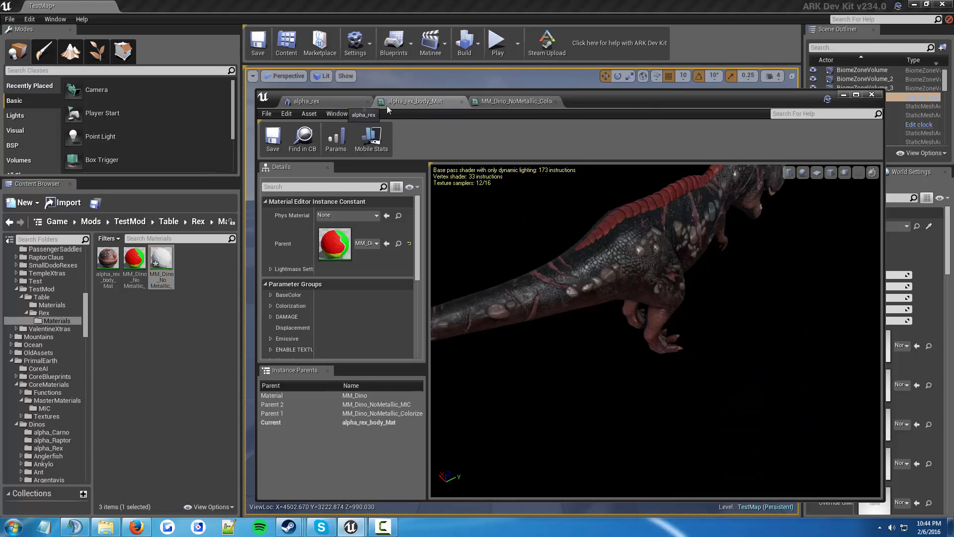
pyautogui.click(497, 103)
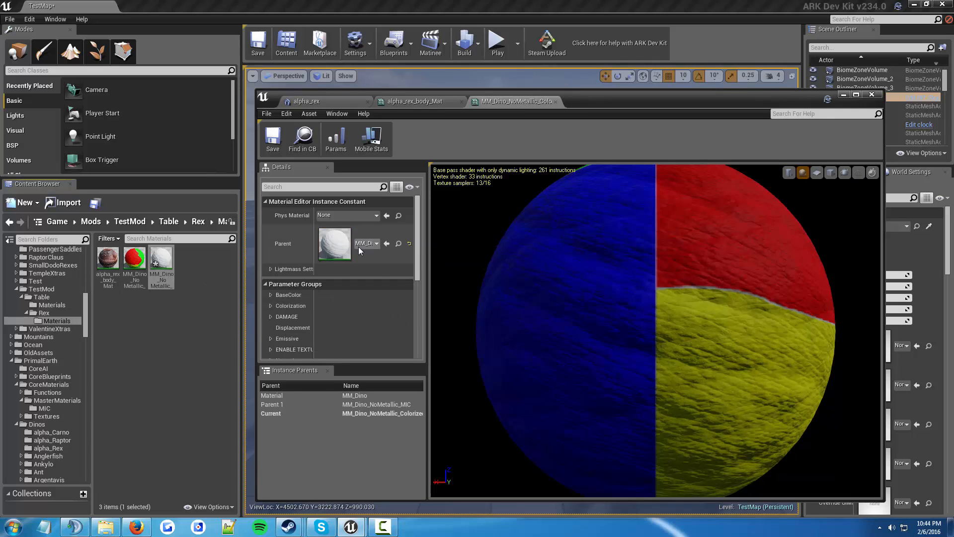
pyautogui.click(398, 244)
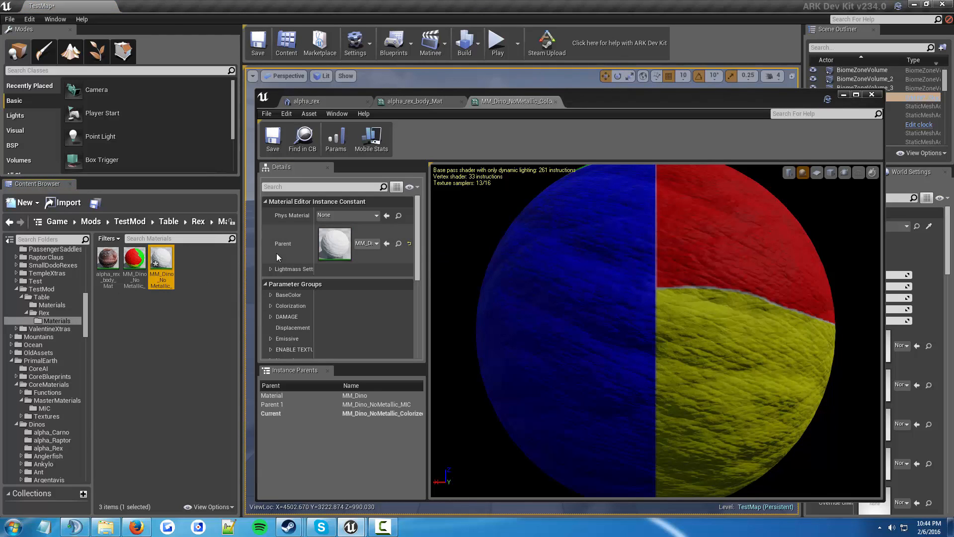
# Open the copied MM_Dino_NoMetallic_MIC, copy its parent MM_Dino into Rex/Materials, assign that copy as its parent and save
pyautogui.moveTo(160, 265)
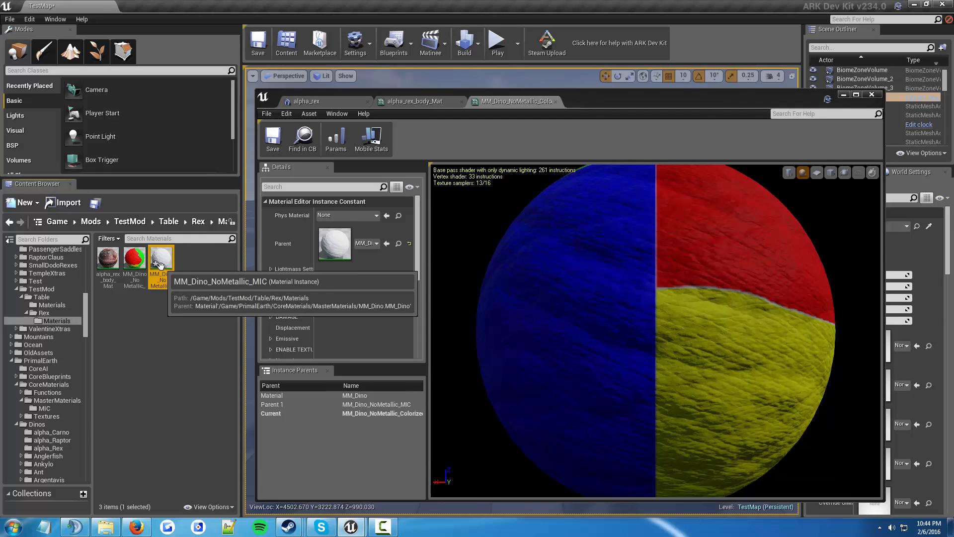
pyautogui.doubleClick(160, 265)
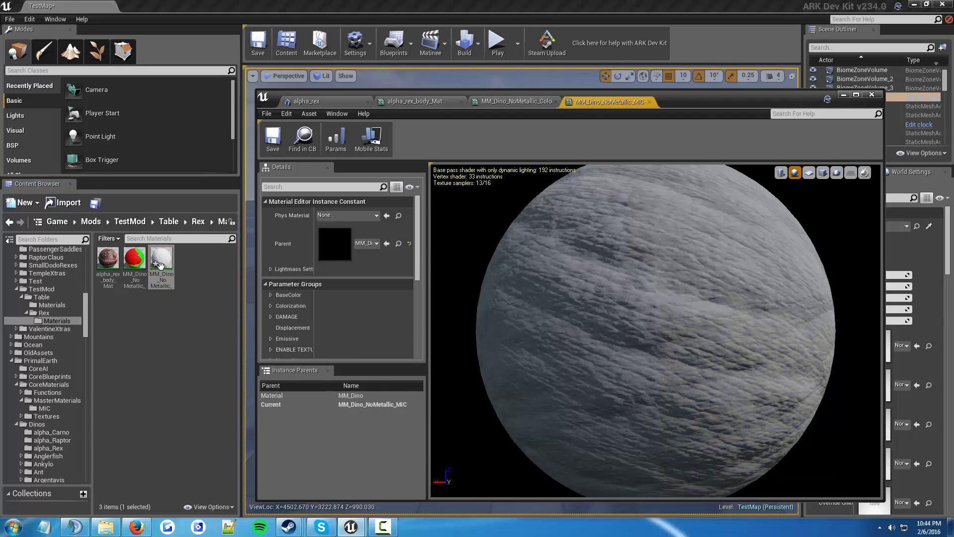
pyautogui.click(399, 243)
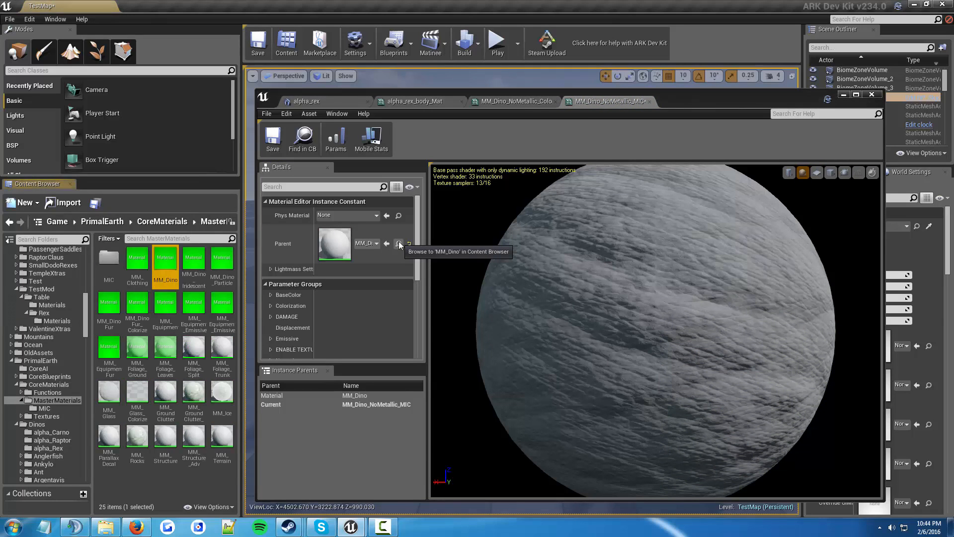
pyautogui.moveTo(175, 266); pyautogui.dragTo(66, 322)
pyautogui.click(77, 332)
pyautogui.click(71, 321)
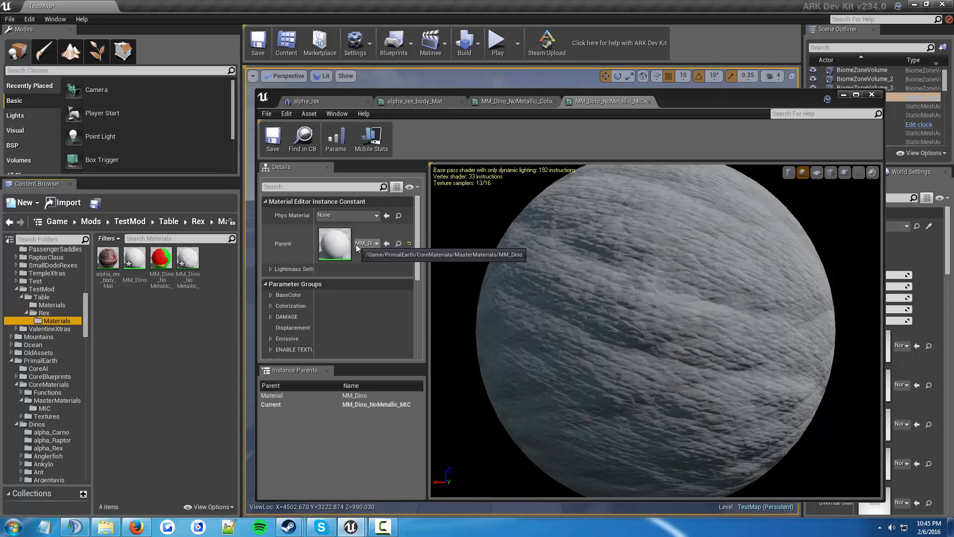
pyautogui.moveTo(135, 264); pyautogui.dragTo(376, 234)
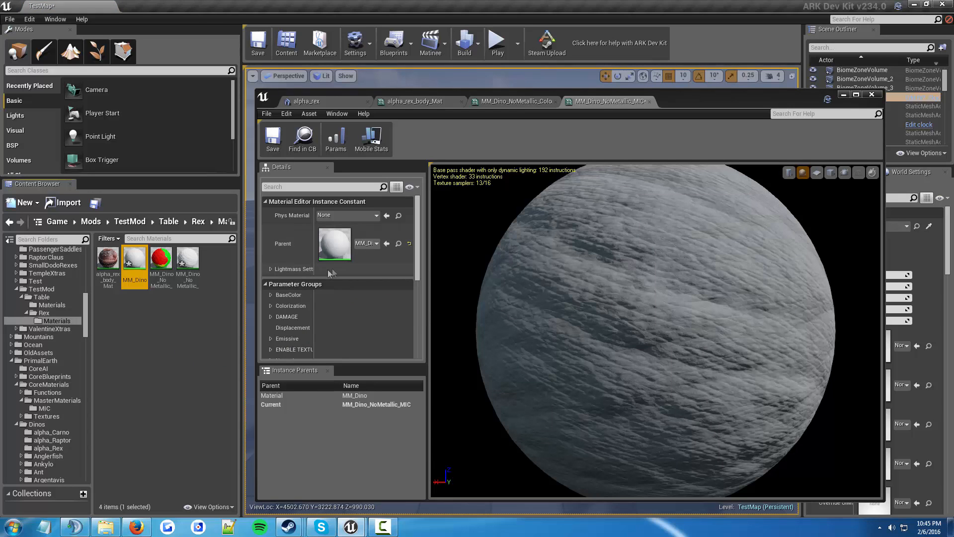
pyautogui.click(273, 139)
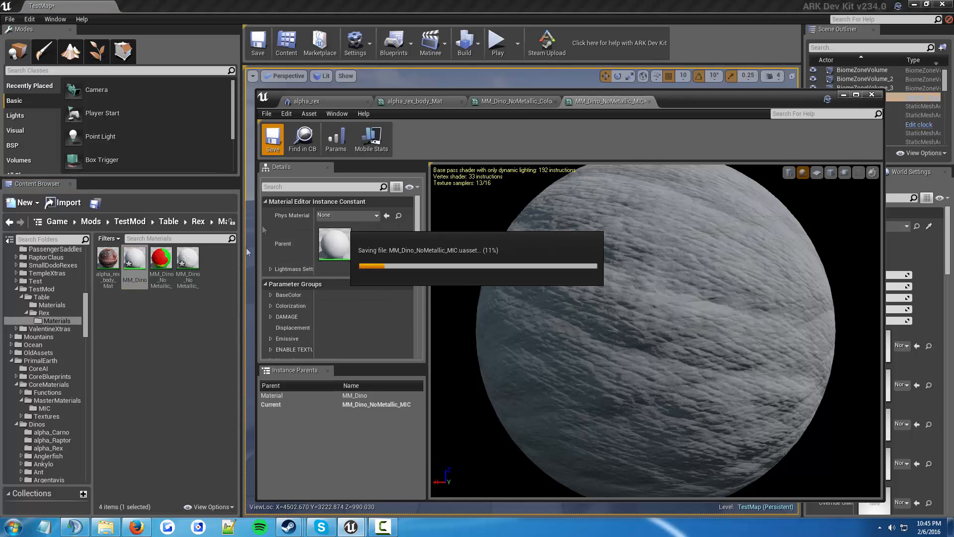
# Open the copied MM_Dino material and examine its node graph from the colorization mask nodes to the PaintingTexture and output nodes
pyautogui.doubleClick(136, 277)
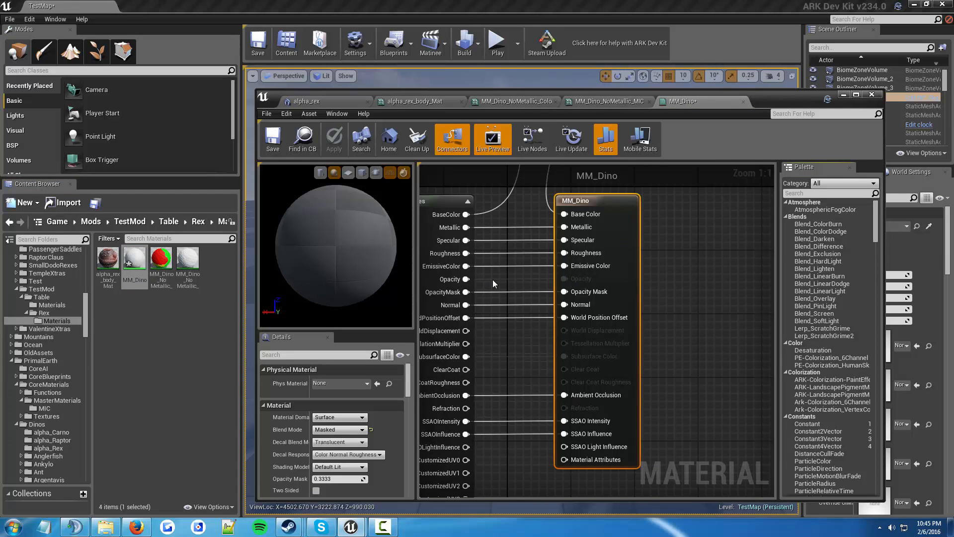
pyautogui.scroll(-2, 496, 282)
pyautogui.scroll(-10, 496, 281)
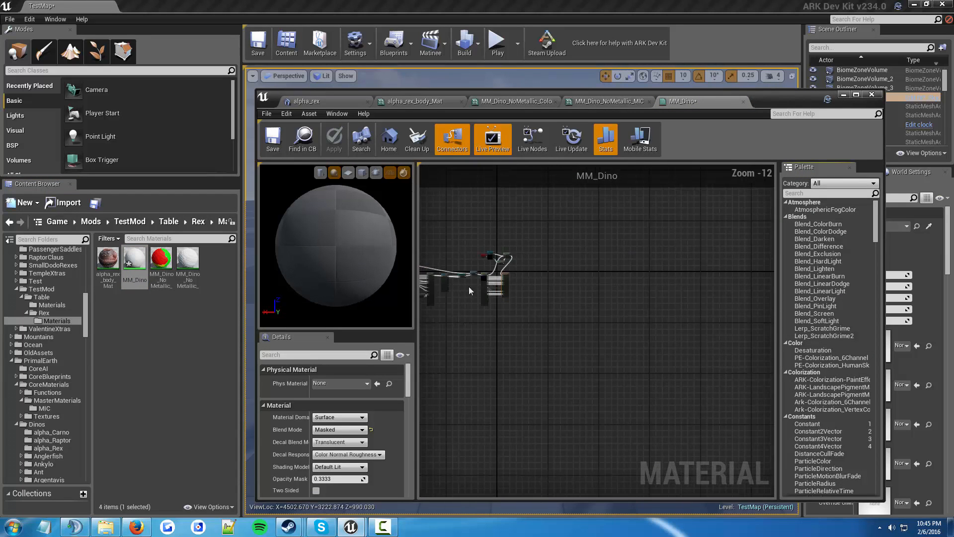
pyautogui.moveTo(455, 305); pyautogui.dragTo(584, 335, button='right')
pyautogui.rightClick(584, 335)
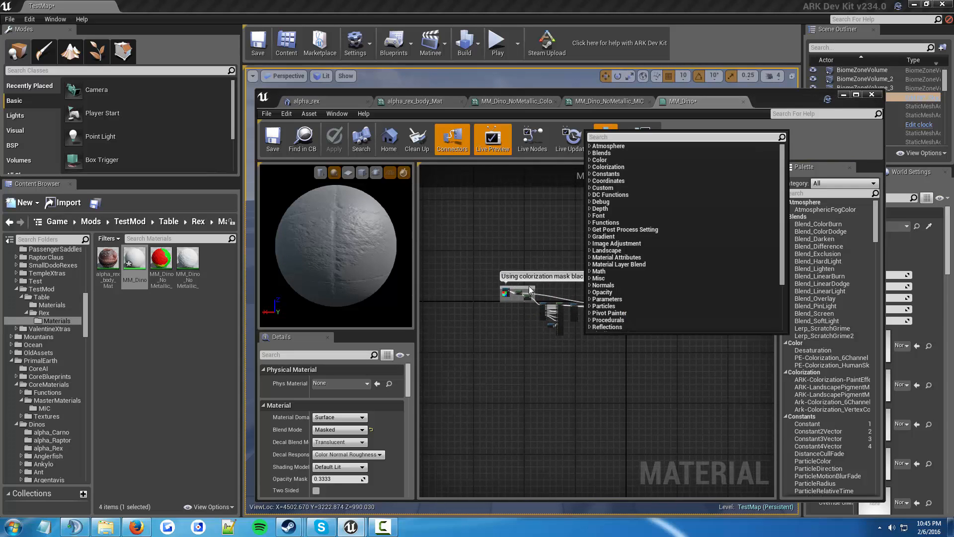
pyautogui.click(578, 347)
pyautogui.scroll(5, 628, 289)
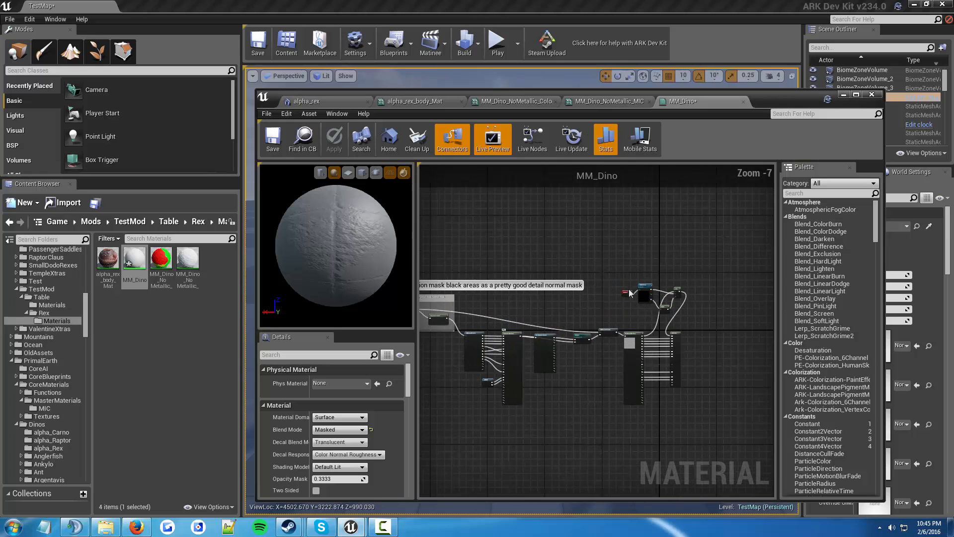
pyautogui.scroll(5, 613, 308)
pyautogui.moveTo(622, 312)
pyautogui.mouseDown(button='right')
pyautogui.moveTo(528, 215)
pyautogui.moveTo(442, 174)
pyautogui.moveTo(472, 306)
pyautogui.mouseUp(button='right')
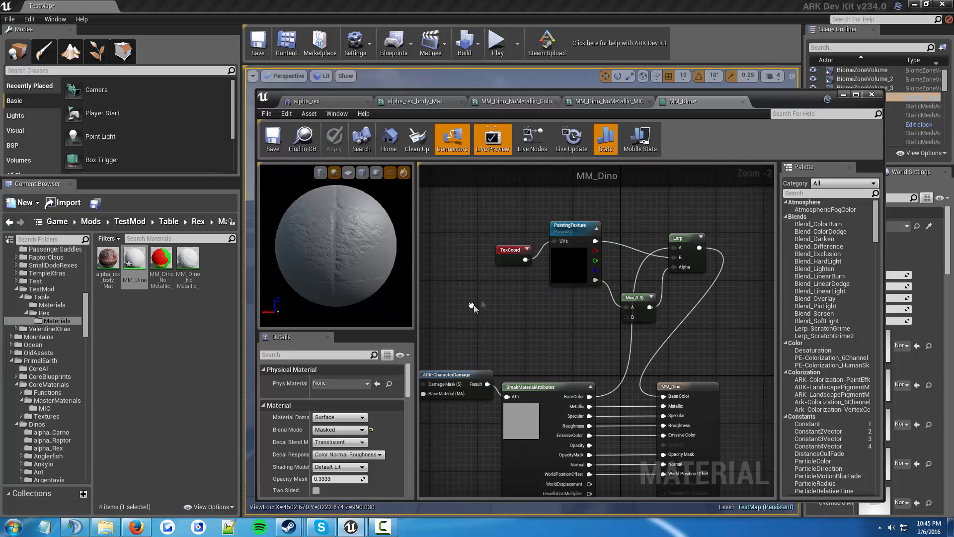
# Copy the PaintingTexture node's Empty texture from PrimalEarth/General into TestMod/Table/Rex/Materials and assign the copy to that node
pyautogui.click(573, 230)
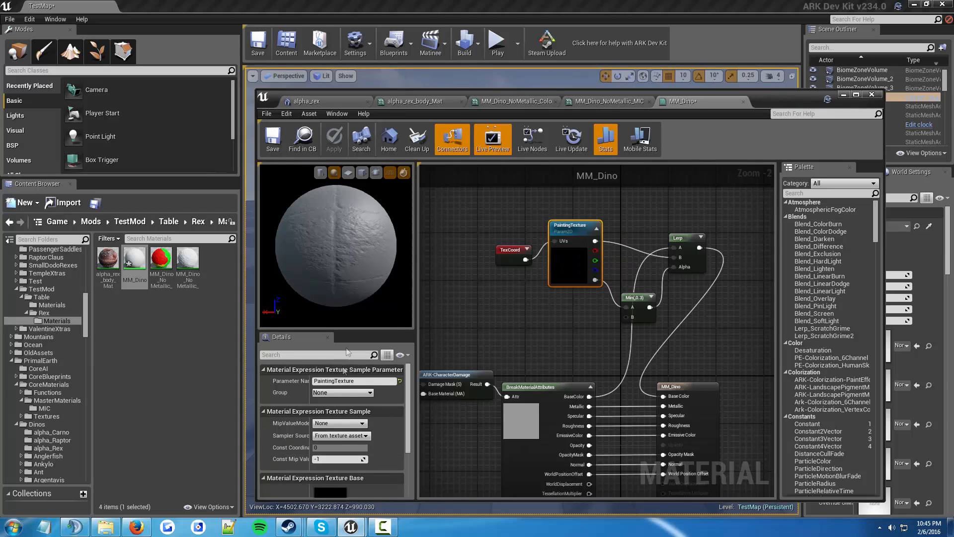
pyautogui.scroll(-3, 353, 401)
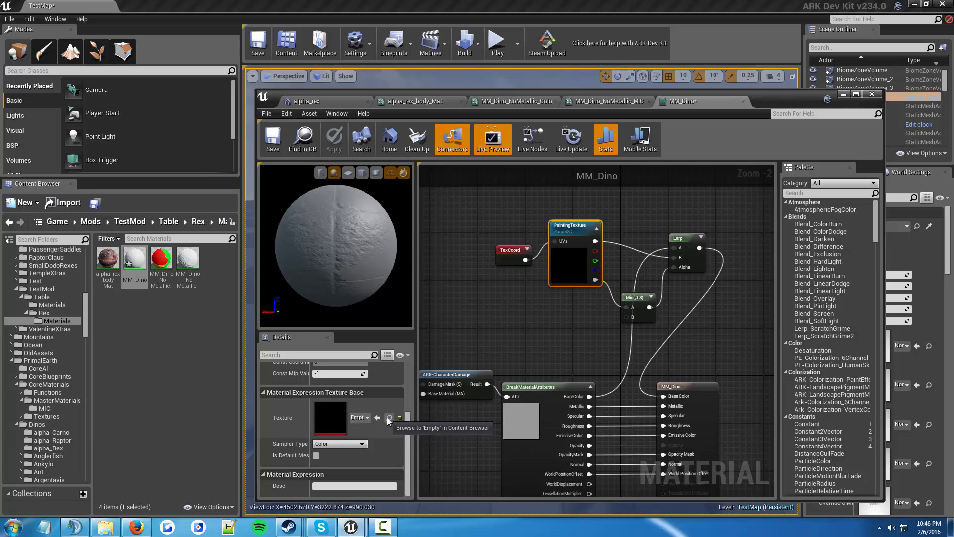
pyautogui.click(389, 417)
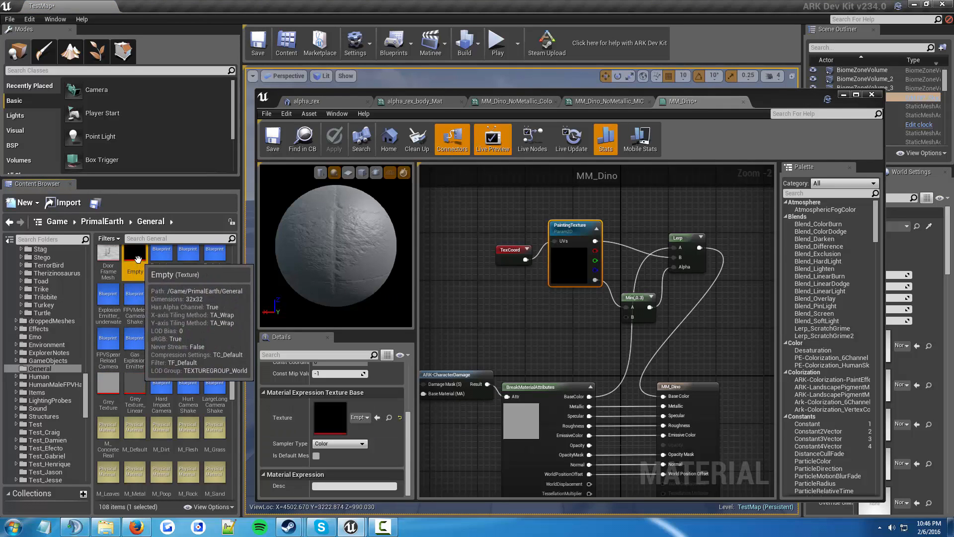
pyautogui.moveTo(131, 302); pyautogui.dragTo(65, 343)
pyautogui.scroll(10, 43, 339)
pyautogui.scroll(10, 69, 373)
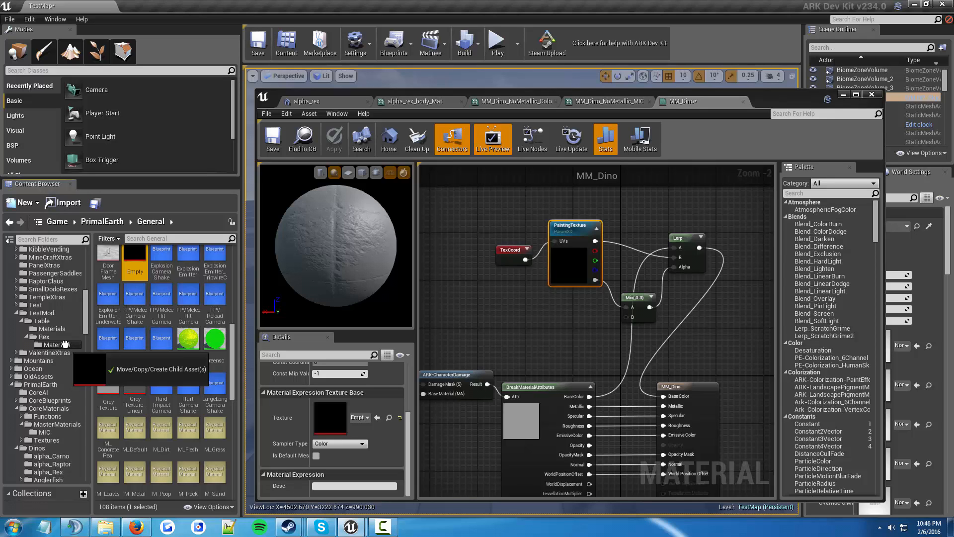
pyautogui.moveTo(65, 343); pyautogui.dragTo(62, 343)
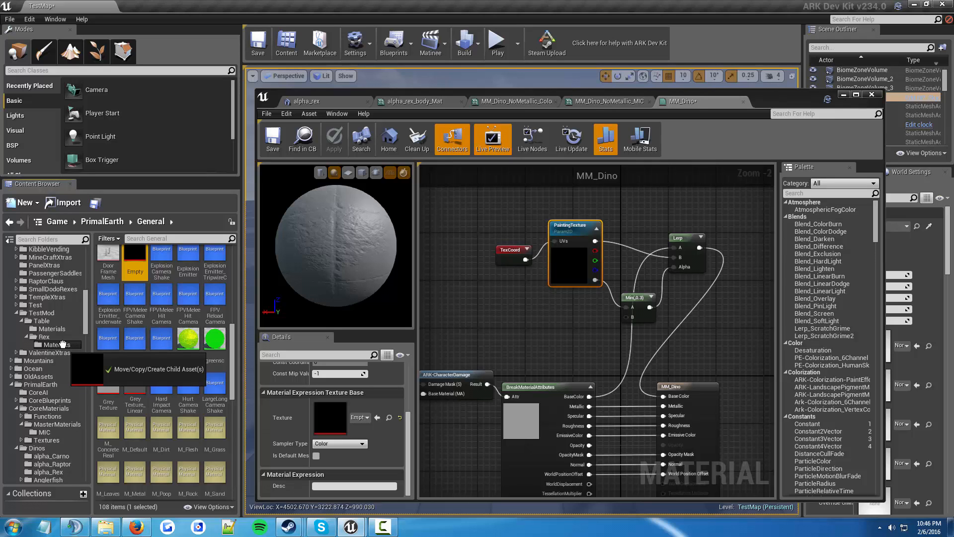
pyautogui.moveTo(63, 343); pyautogui.dragTo(62, 343)
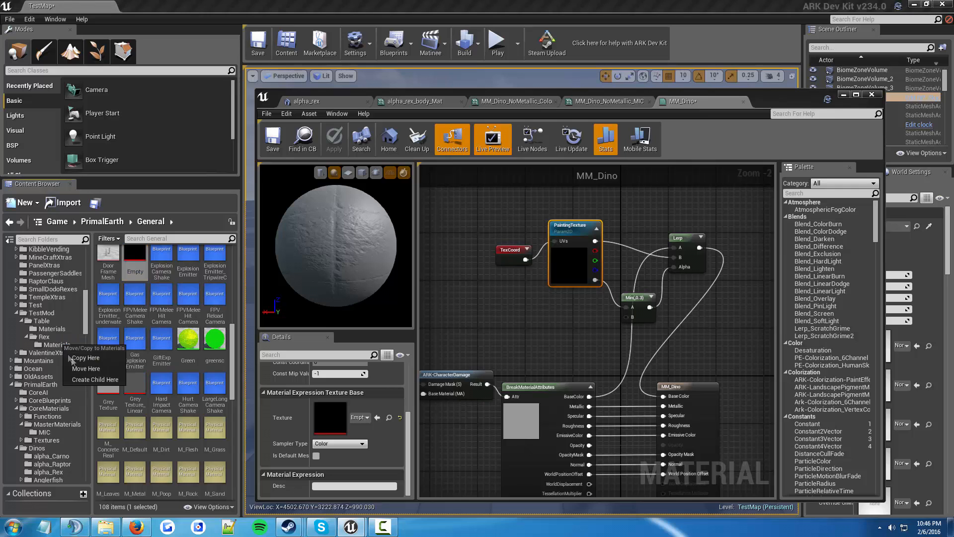
pyautogui.click(82, 364)
pyautogui.click(58, 345)
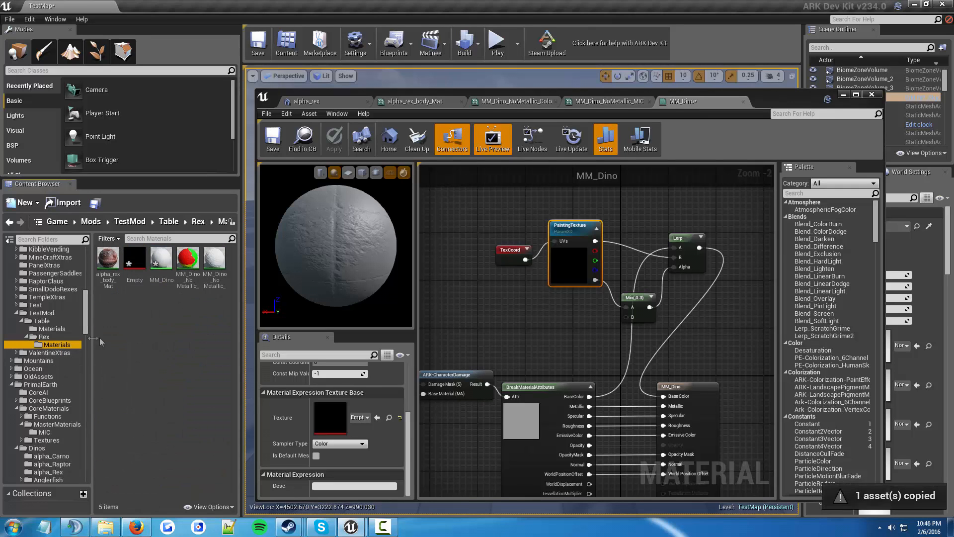
pyautogui.moveTo(138, 276); pyautogui.dragTo(330, 418)
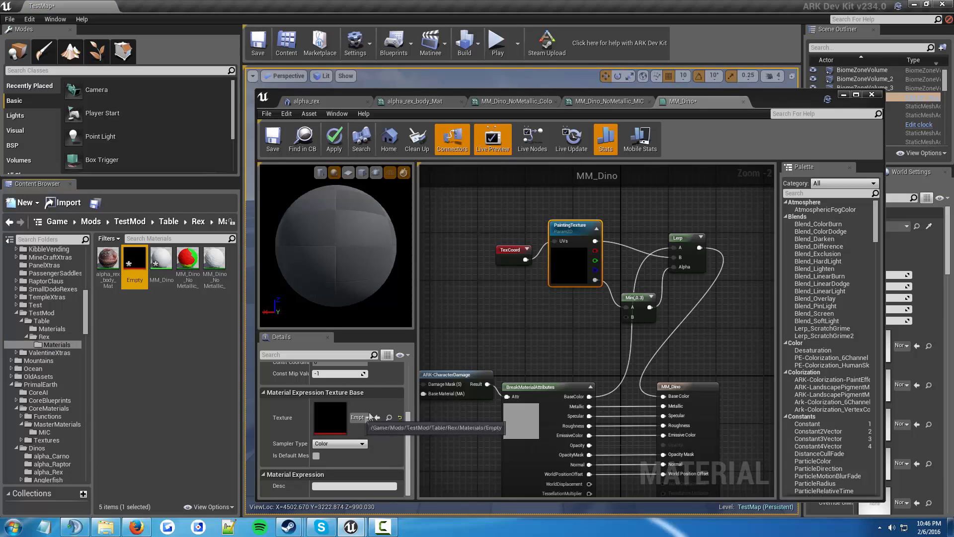
# Inspect the nodes around ARK-CharacterDamage in the MM_Dino graph and the properties of the BreakMaterialAttributes node
pyautogui.moveTo(500, 316); pyautogui.dragTo(570, 282, button='right')
pyautogui.rightClick(493, 326)
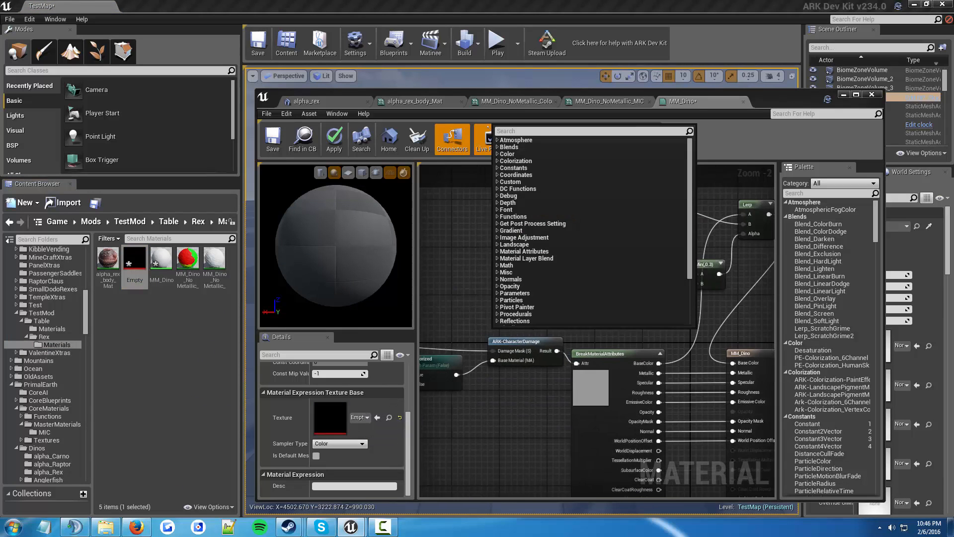
pyautogui.click(545, 386)
pyautogui.scroll(-2, 588, 388)
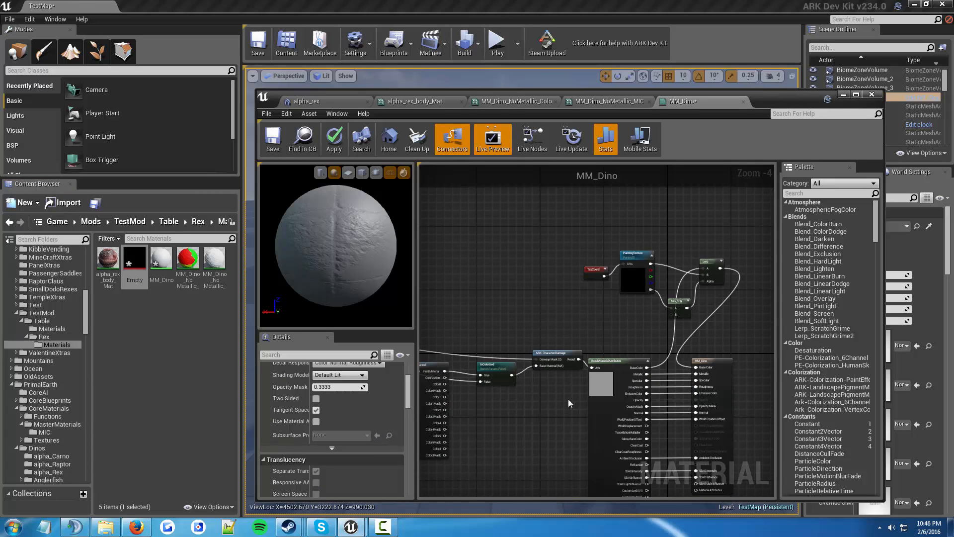
pyautogui.moveTo(536, 416); pyautogui.dragTo(500, 402, button='right')
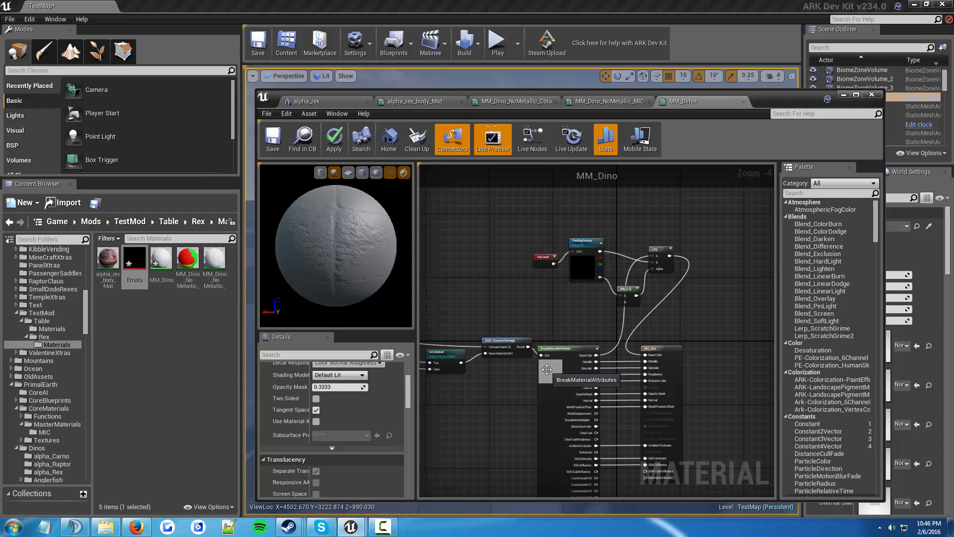
pyautogui.click(547, 369)
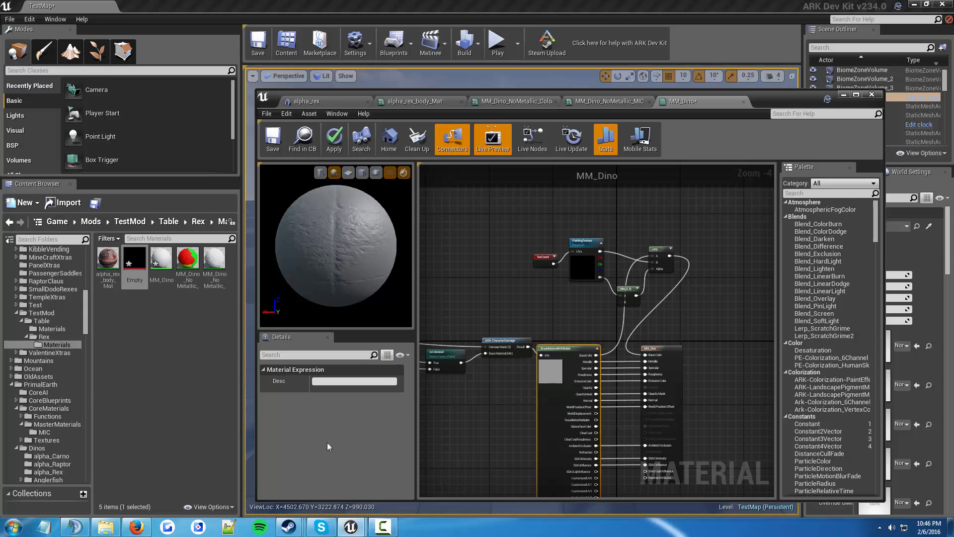
# Trace the MM_Dino graph back from the BreakMaterialAttributes node through ARK-MaterialProperties to the colorization mask nodes
pyautogui.moveTo(475, 405); pyautogui.dragTo(686, 352, button='right')
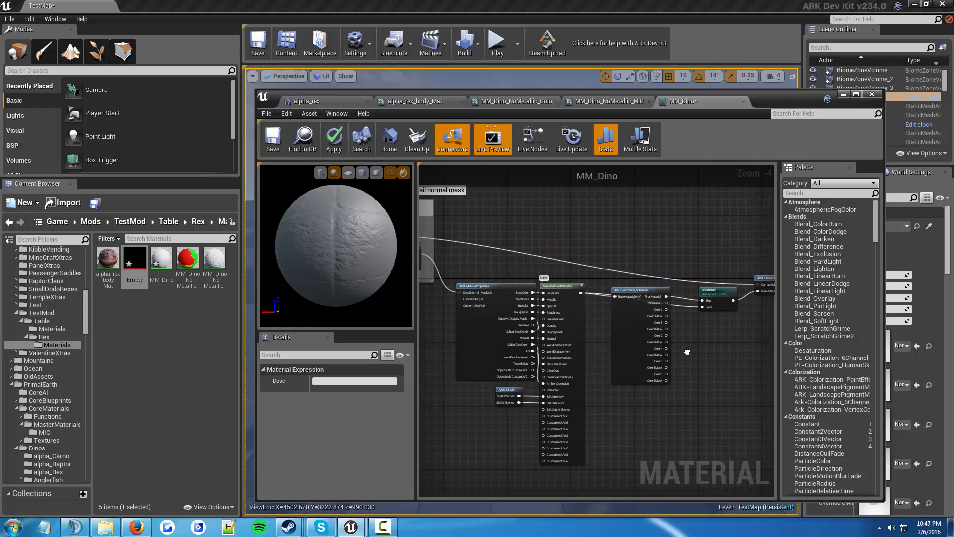
pyautogui.moveTo(595, 368); pyautogui.dragTo(734, 365, button='right')
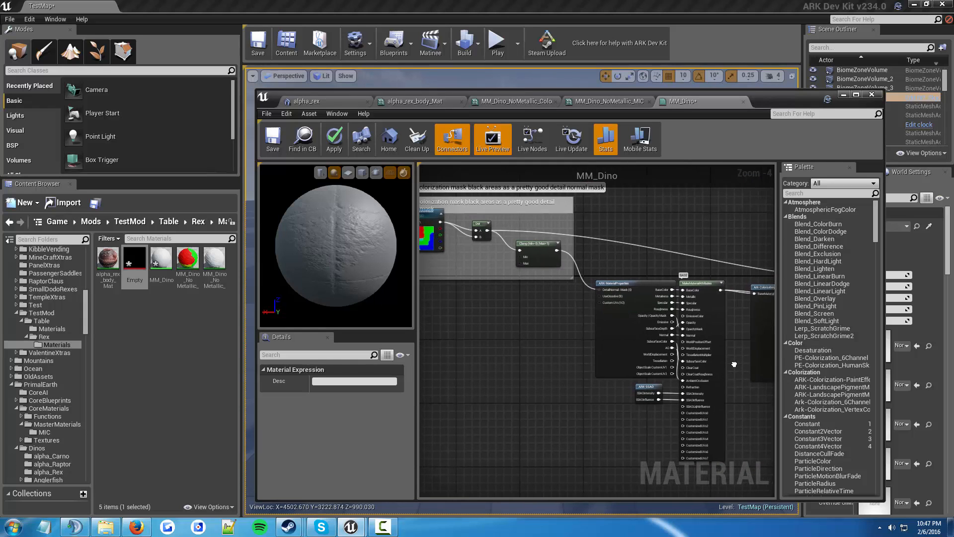
pyautogui.moveTo(511, 348); pyautogui.dragTo(608, 417, button='right')
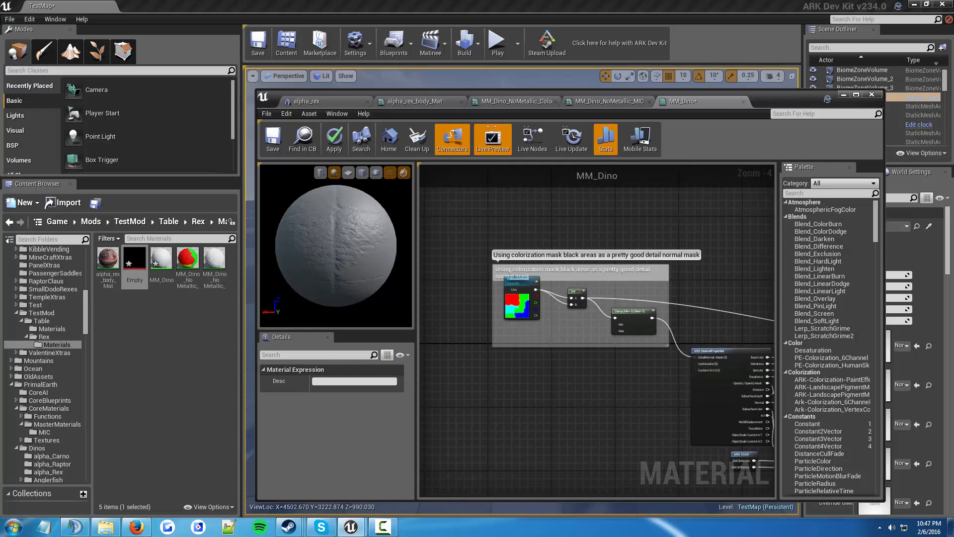
pyautogui.scroll(2, 507, 383)
pyautogui.scroll(-9, 559, 380)
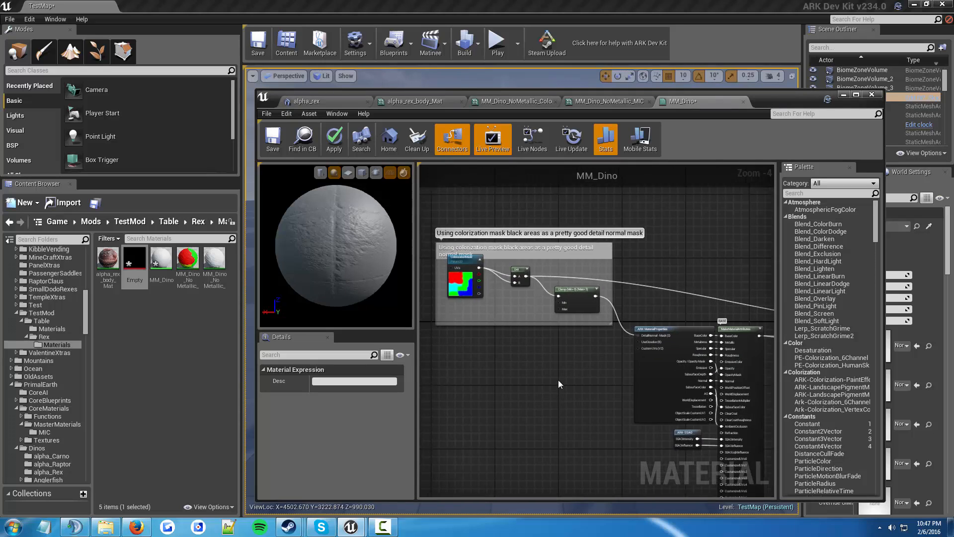
pyautogui.scroll(8, 557, 380)
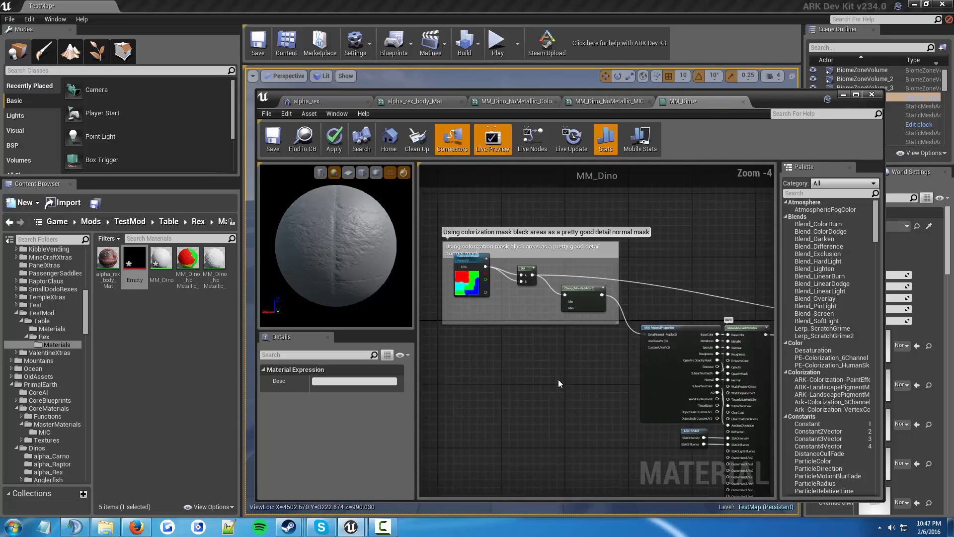
pyautogui.scroll(-2, 560, 378)
pyautogui.scroll(-7, 560, 378)
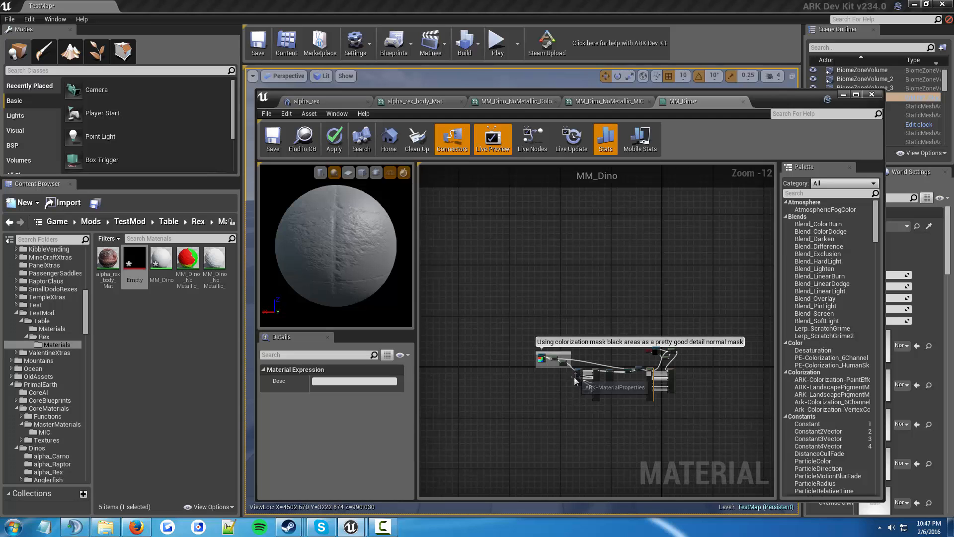
pyautogui.scroll(7, 567, 376)
pyautogui.moveTo(485, 368); pyautogui.dragTo(413, 385, button='right')
pyautogui.moveTo(664, 319); pyautogui.dragTo(614, 361, button='right')
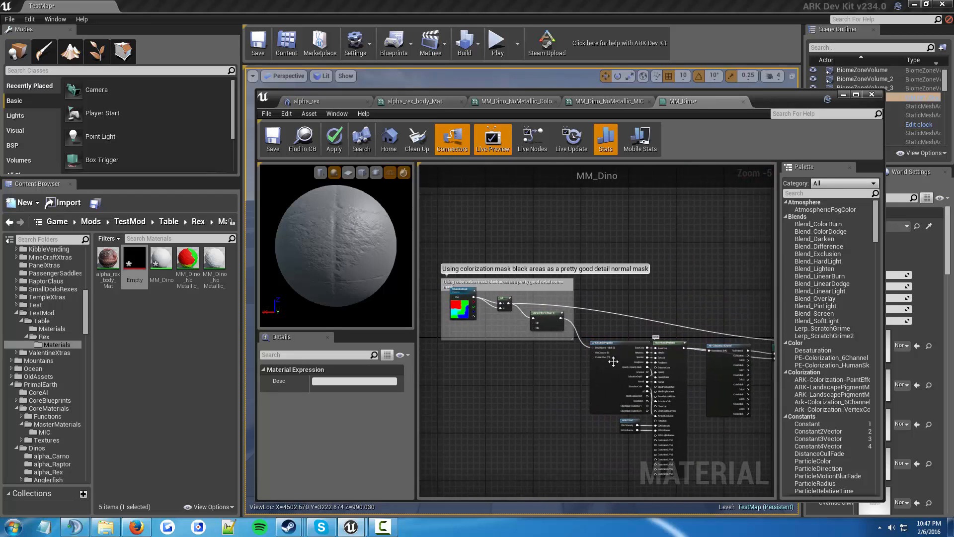
pyautogui.rightClick(476, 393)
pyautogui.moveTo(491, 432); pyautogui.dragTo(521, 453, button='right')
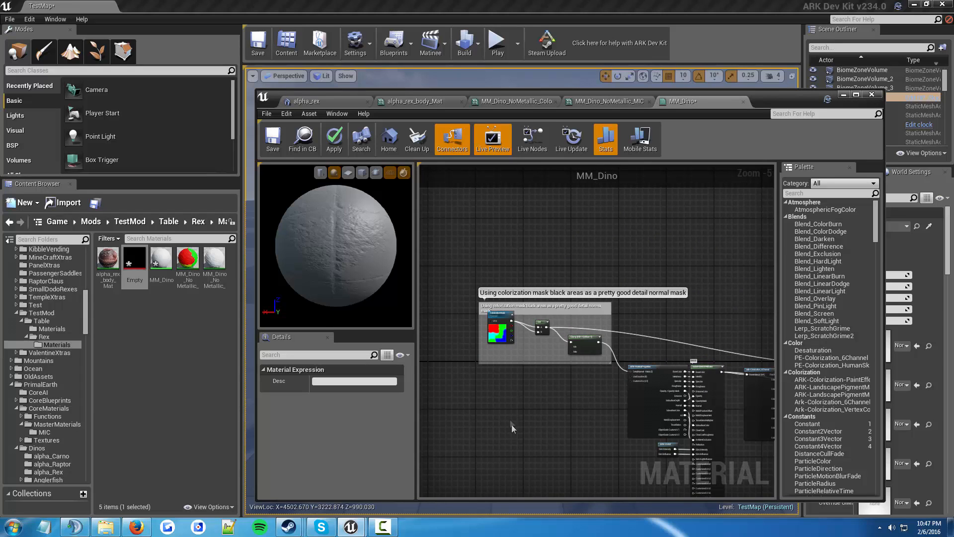
# Copy the colorization mask node's Hatchet_colorize_m texture from PrimalEarth/WeaponHatchet/Colorization into TestMod/Table/Rex/Materials and open that folder
pyautogui.click(497, 332)
pyautogui.scroll(-5, 329, 425)
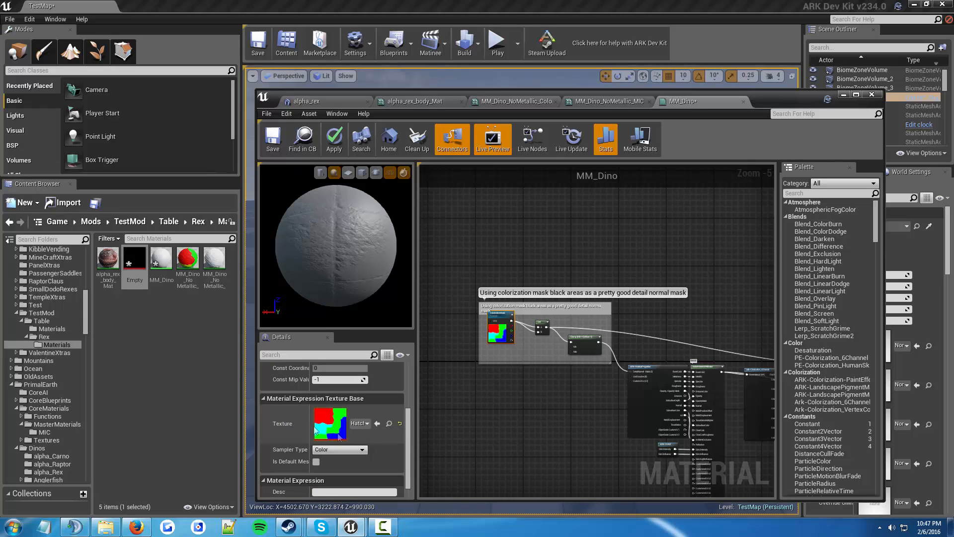
pyautogui.click(390, 423)
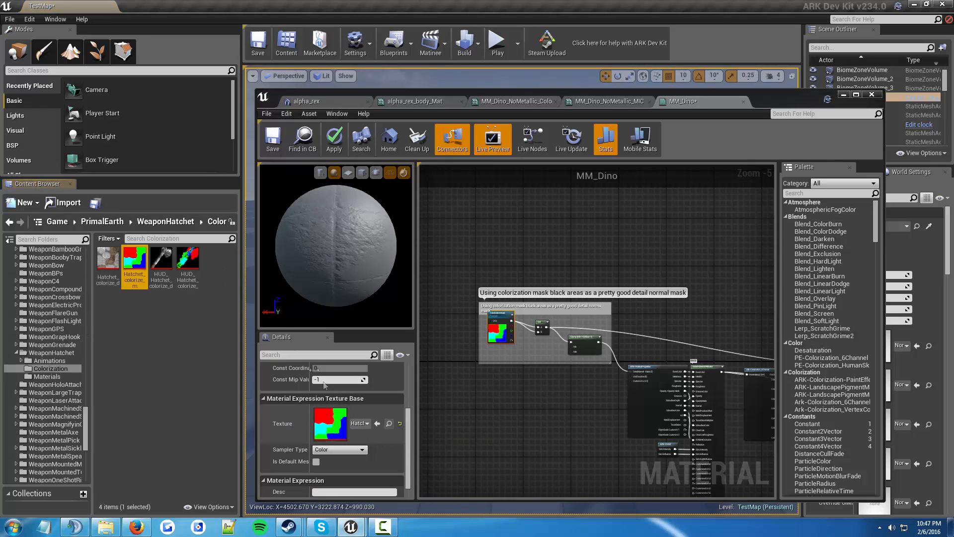
pyautogui.moveTo(134, 266)
pyautogui.mouseDown()
pyautogui.moveTo(97, 370)
pyautogui.moveTo(40, 368)
pyautogui.moveTo(45, 398)
pyautogui.moveTo(47, 324)
pyautogui.moveTo(62, 330)
pyautogui.mouseUp()
pyautogui.click(94, 343)
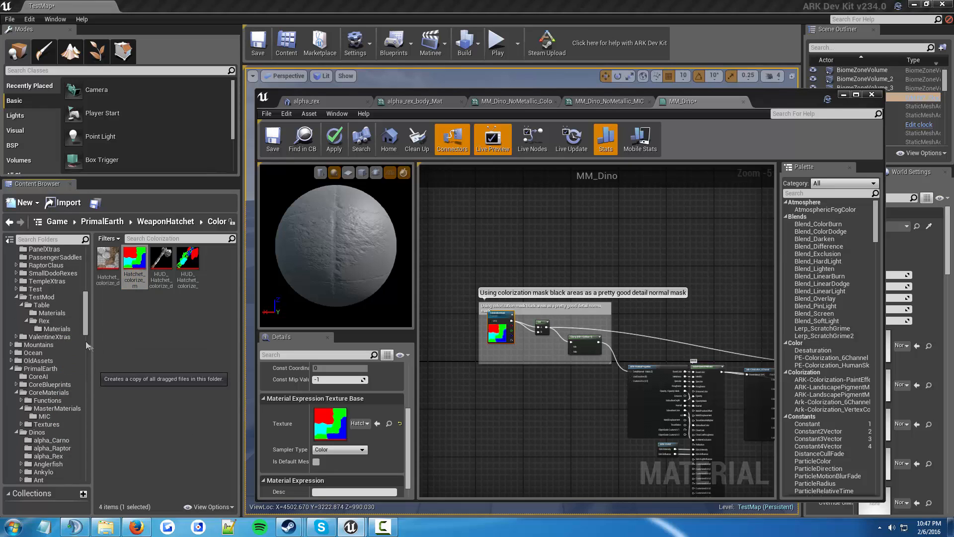
pyautogui.click(57, 328)
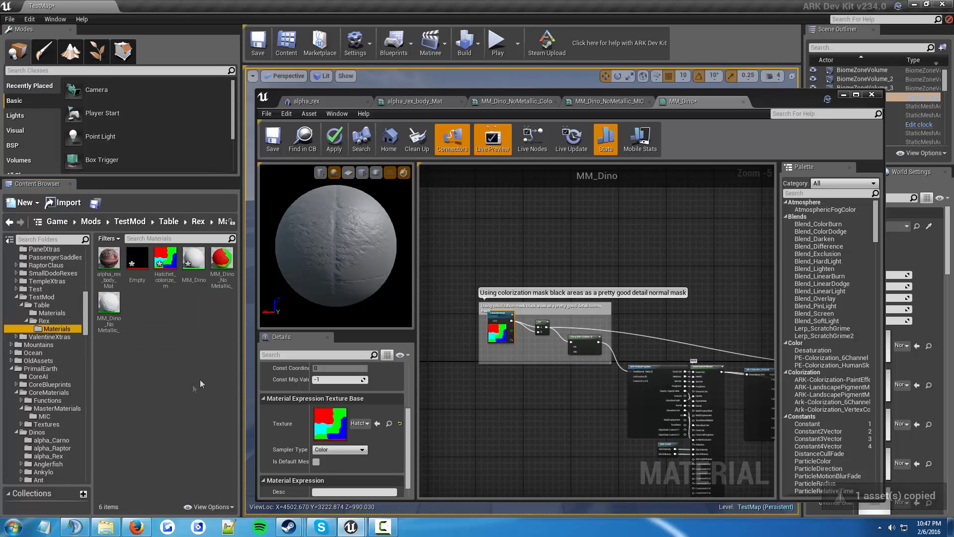
# Assign the copied Hatchet_colorize_m texture to the colorization mask node, then save and close the MM_Dino material
pyautogui.moveTo(165, 260)
pyautogui.mouseDown()
pyautogui.moveTo(187, 342)
pyautogui.moveTo(325, 478)
pyautogui.moveTo(369, 453)
pyautogui.moveTo(359, 427)
pyautogui.mouseUp()
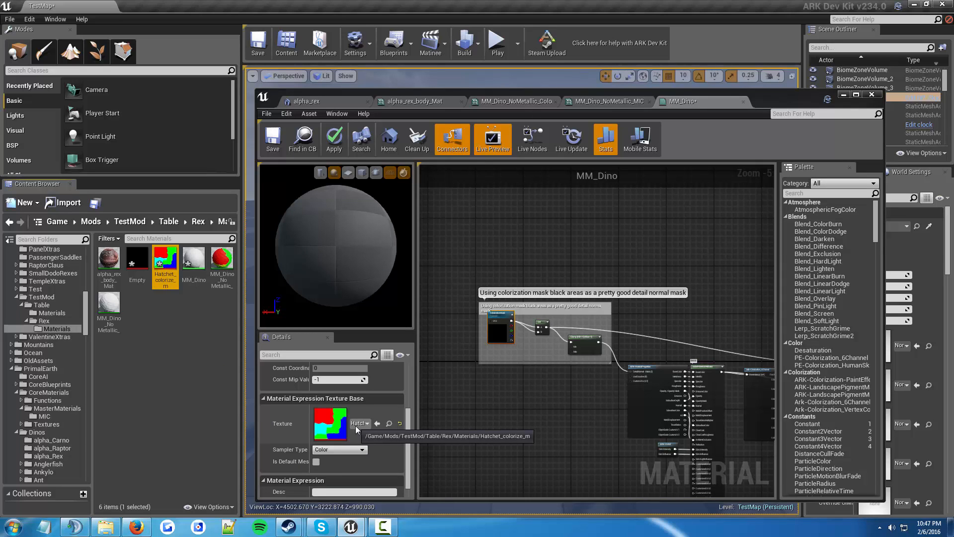
pyautogui.moveTo(550, 436)
pyautogui.mouseDown(button='right')
pyautogui.moveTo(490, 392)
pyautogui.moveTo(537, 428)
pyautogui.mouseUp(button='right')
pyautogui.click(276, 140)
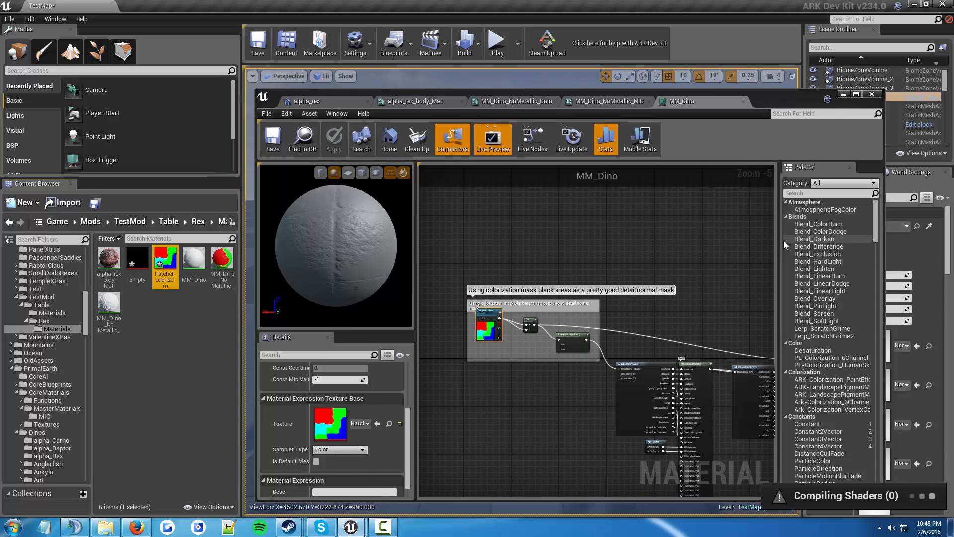
pyautogui.click(744, 102)
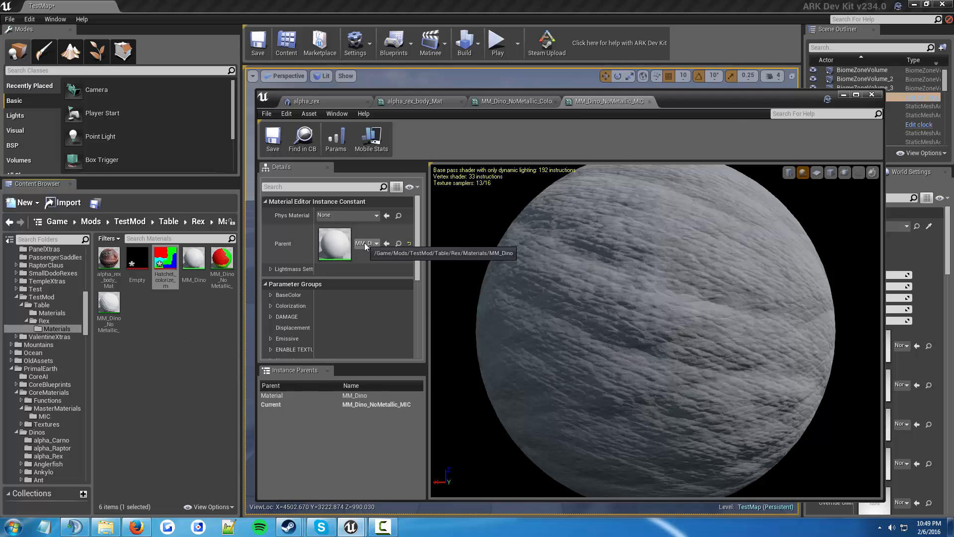
# Check the parent, Lightmass settings and the BaseColor, Colorization and DAMAGE parameter groups of MM_Dino_NoMetallic_MIC for textures outside TestMod
pyautogui.scroll(-3, 370, 232)
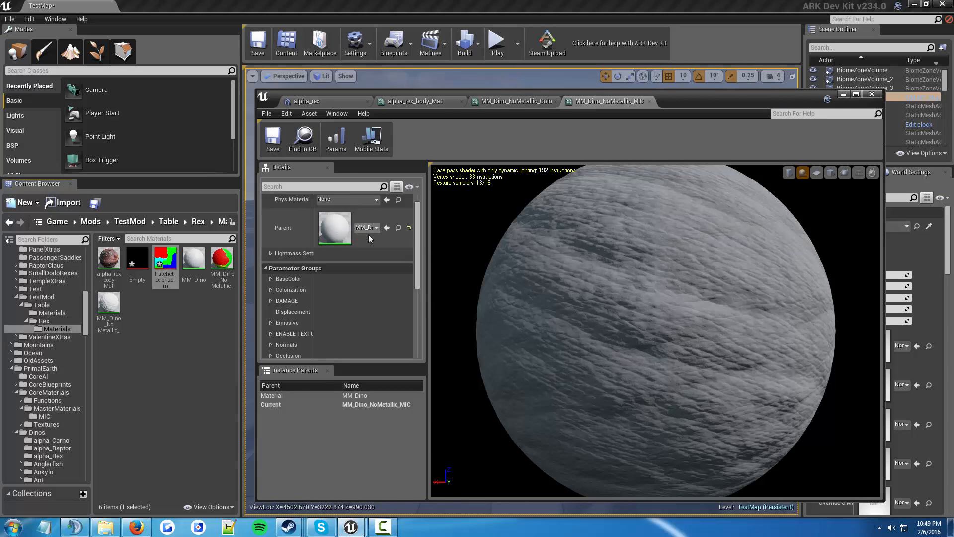
pyautogui.scroll(3, 365, 237)
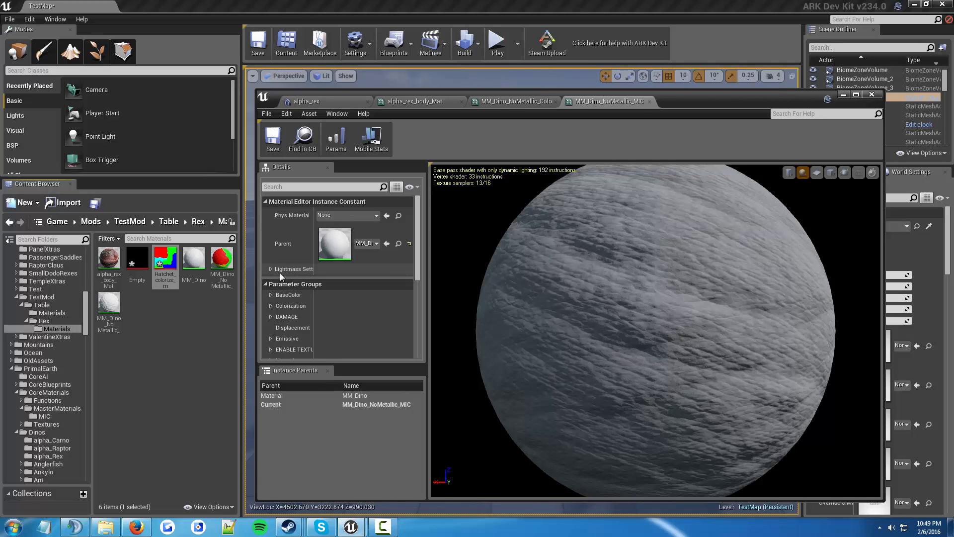
pyautogui.click(272, 270)
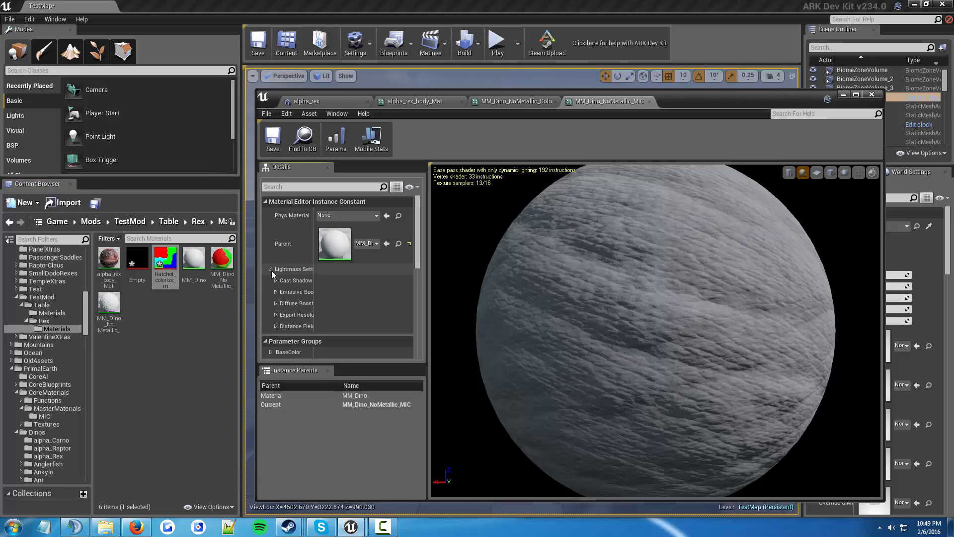
pyautogui.click(271, 269)
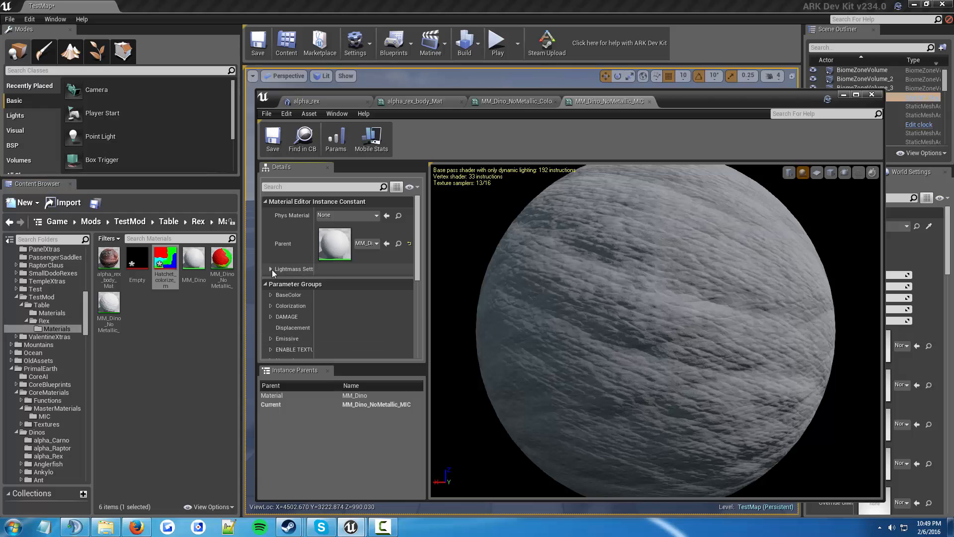
pyautogui.scroll(-3, 292, 268)
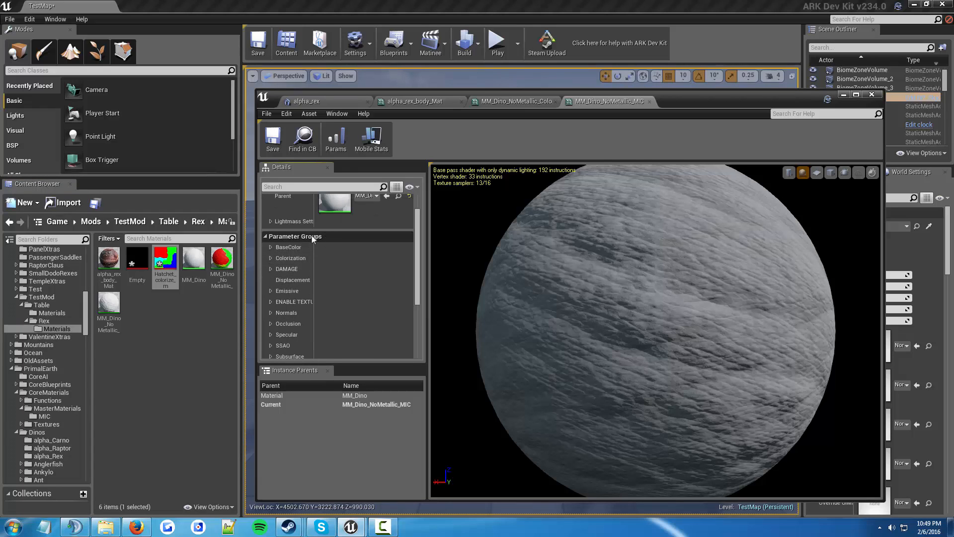
pyautogui.click(270, 247)
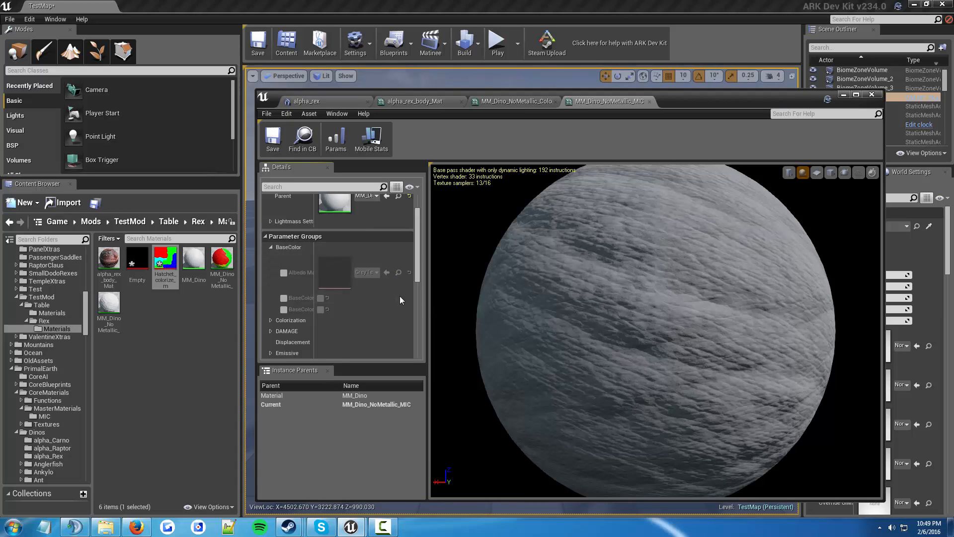
pyautogui.click(270, 247)
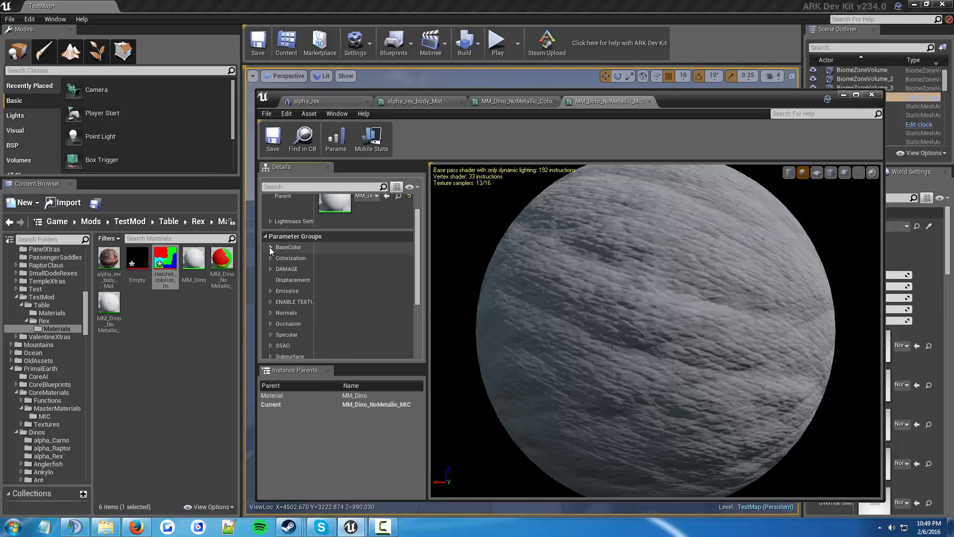
pyautogui.click(270, 257)
pyautogui.scroll(-1, 292, 258)
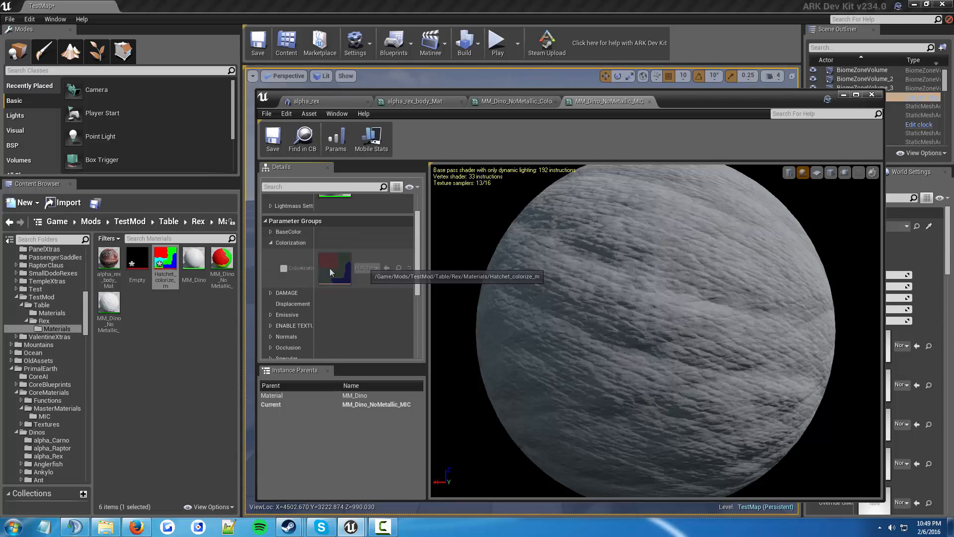
pyautogui.click(271, 243)
pyautogui.click(270, 253)
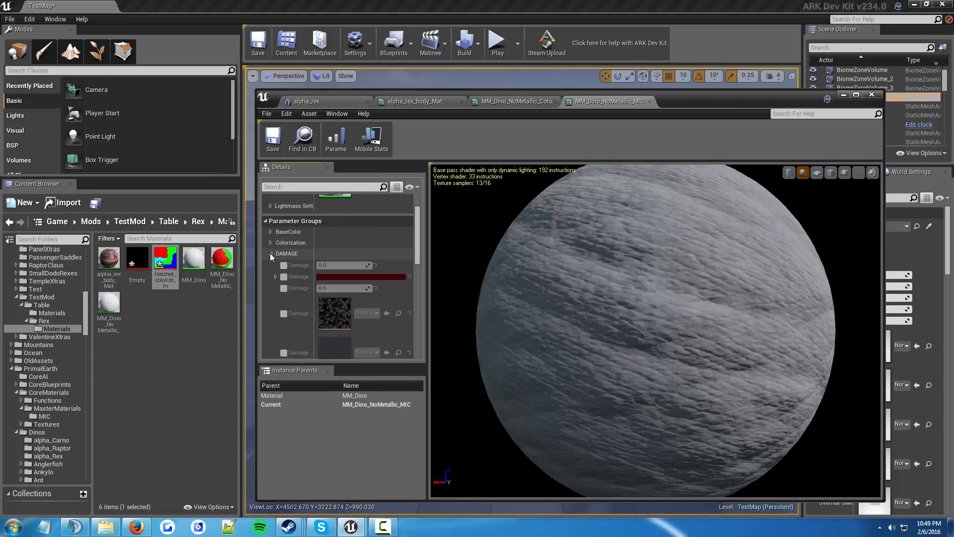
pyautogui.scroll(-3, 287, 256)
pyautogui.scroll(-5, 288, 255)
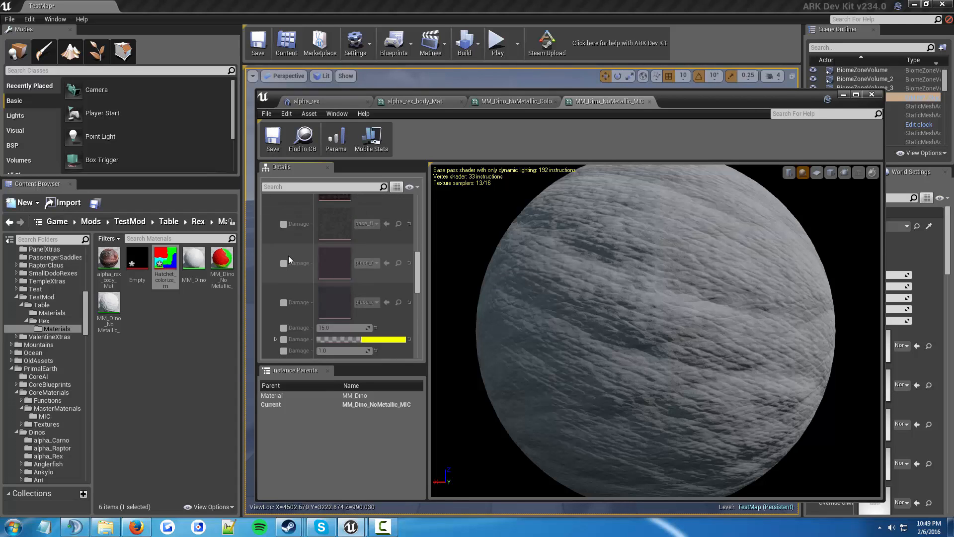
pyautogui.scroll(5, 296, 260)
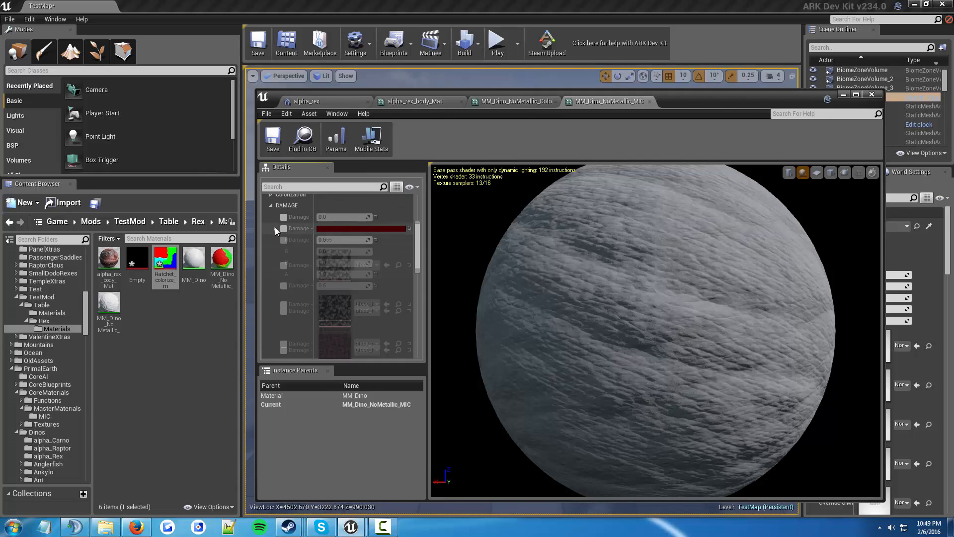
pyautogui.click(271, 206)
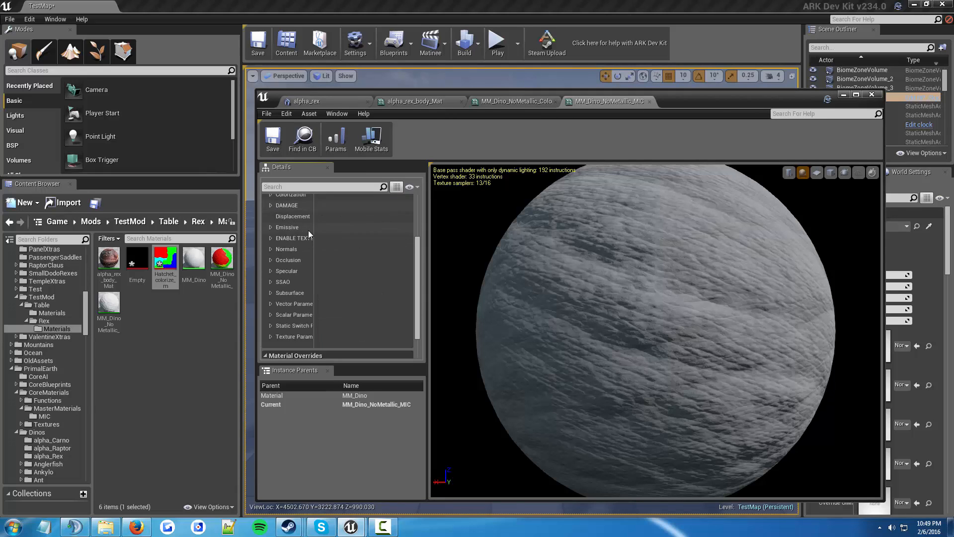
# Check the ENABLE TEXTURES and Normals parameter groups of MM_Dino_NoMetallic_MIC for enabled texture overrides
pyautogui.click(270, 238)
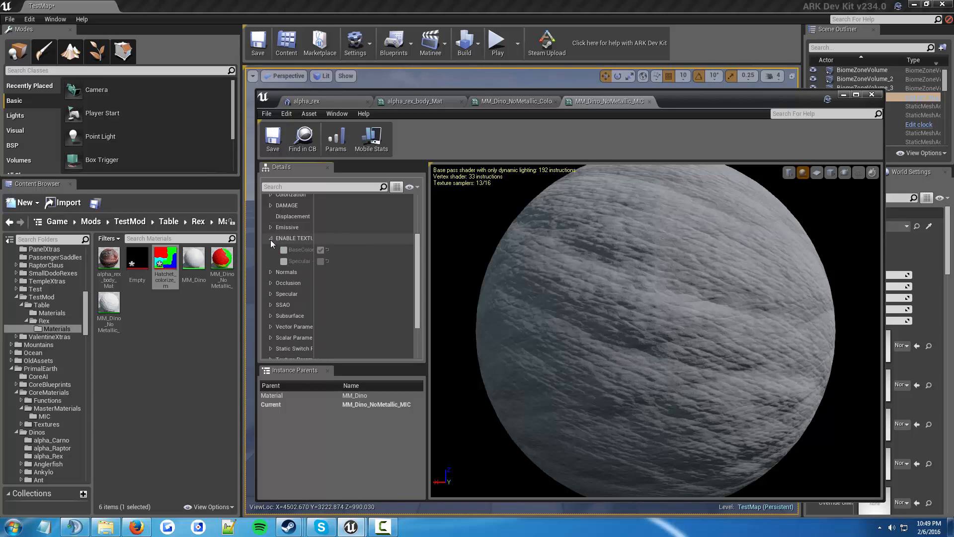
pyautogui.click(270, 239)
pyautogui.click(271, 249)
pyautogui.scroll(-5, 270, 249)
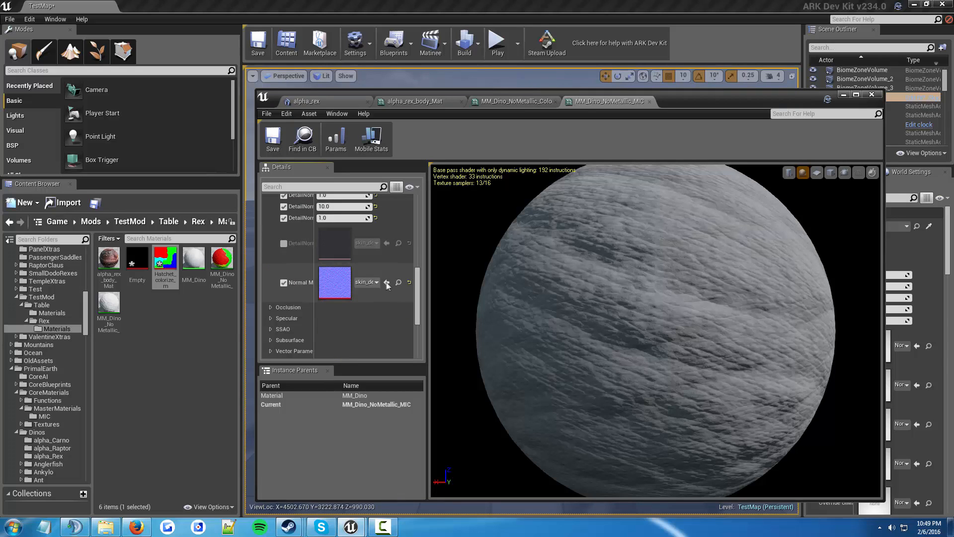
pyautogui.scroll(2, 318, 273)
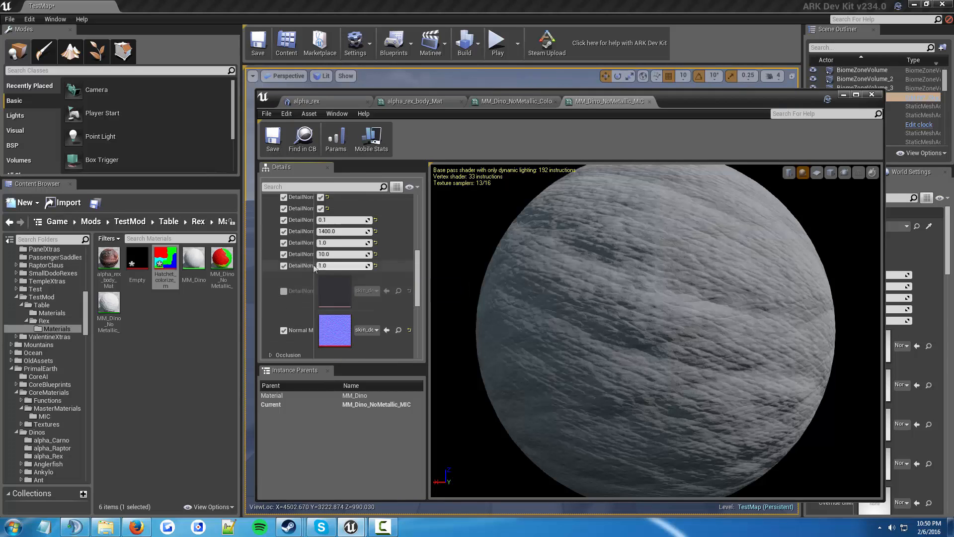
pyautogui.scroll(2, 318, 269)
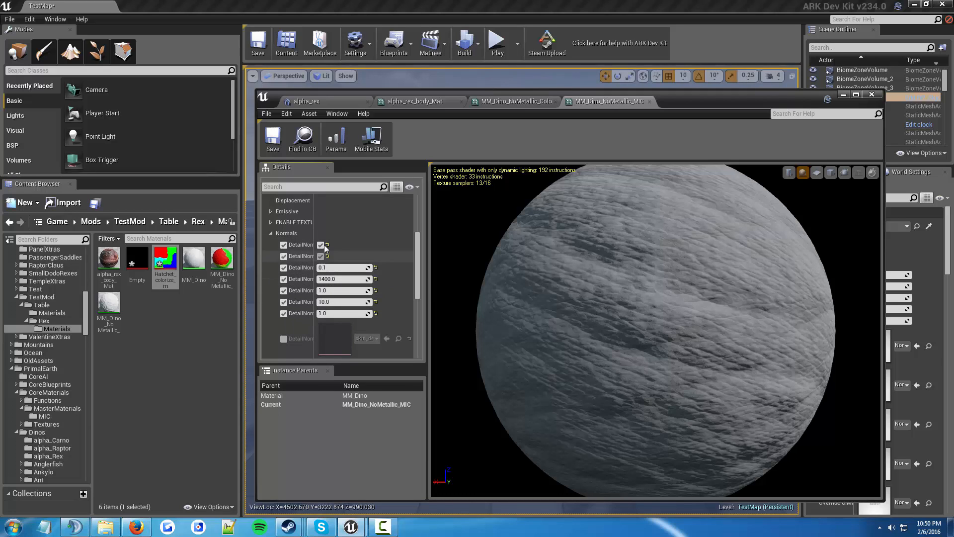
pyautogui.scroll(-5, 324, 246)
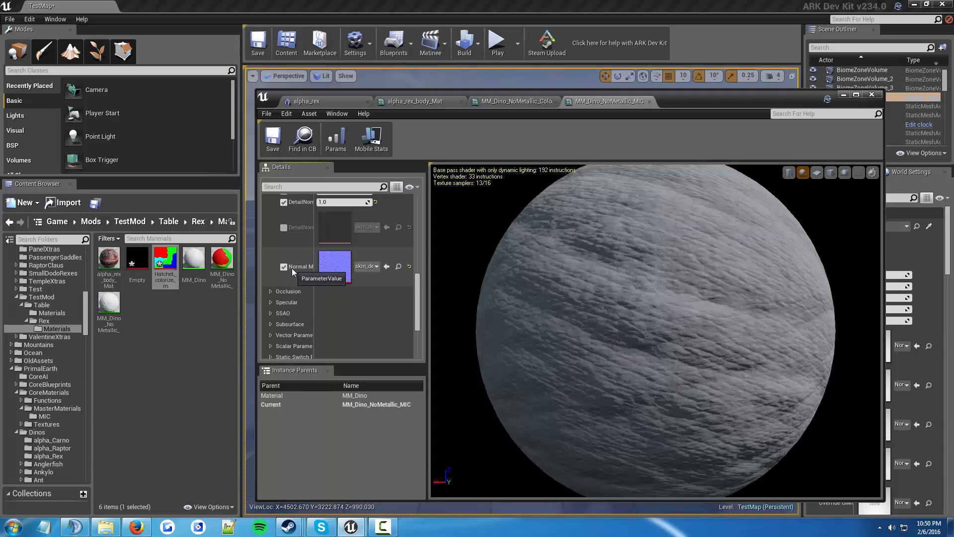
pyautogui.moveTo(314, 275)
pyautogui.mouseDown()
pyautogui.moveTo(382, 274)
pyautogui.moveTo(316, 277)
pyautogui.mouseUp()
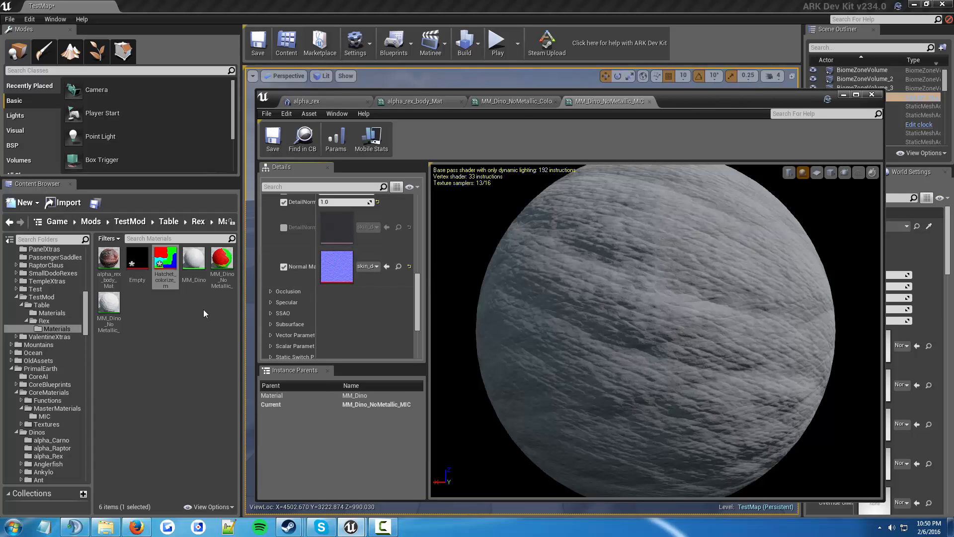
# Copy skin_detail_N from PrimalEarth/Dinos/Sauropod into TestMod/Table/Rex/Materials and assign the copy as the normal map of MM_Dino_NoMetallic_MIC
pyautogui.click(398, 266)
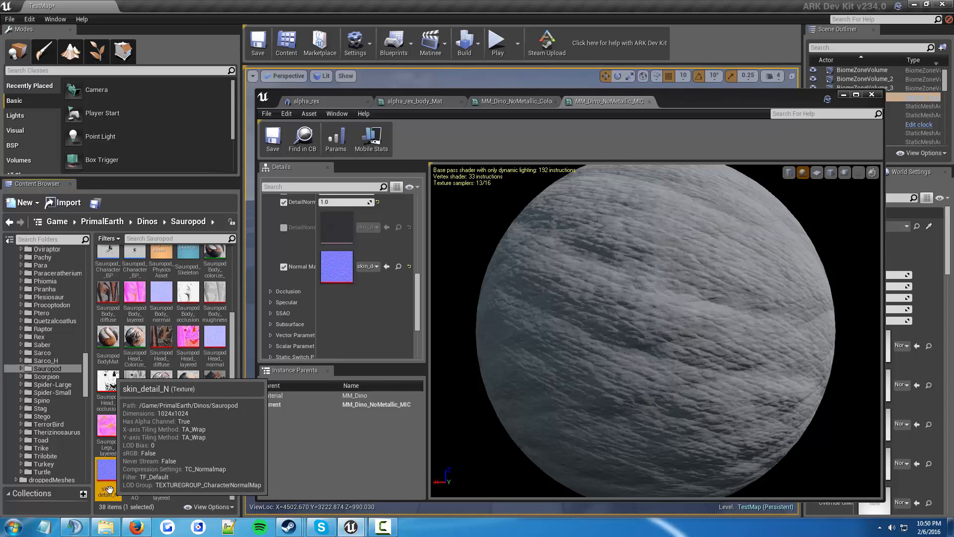
pyautogui.moveTo(108, 487); pyautogui.dragTo(81, 351)
pyautogui.scroll(20, 59, 378)
pyautogui.scroll(3, 56, 382)
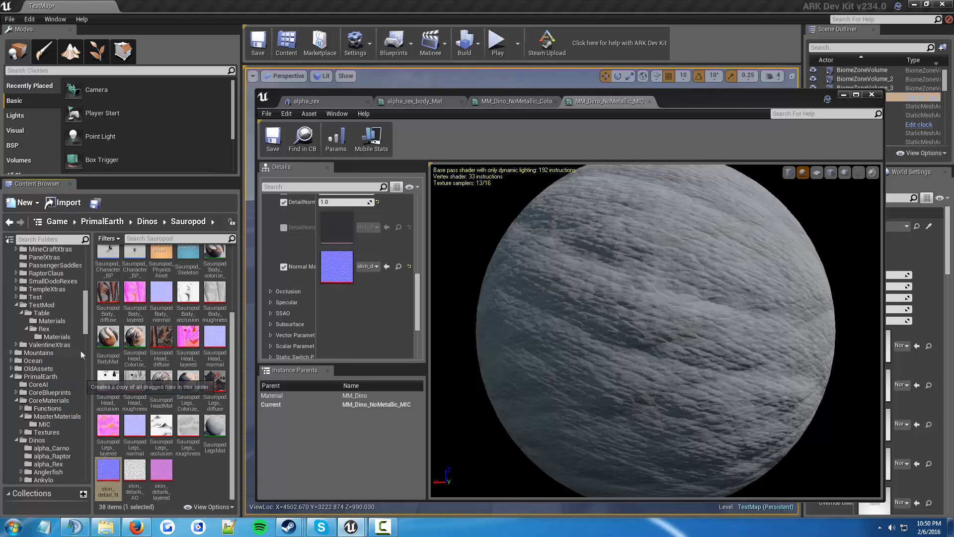
pyautogui.click(81, 350)
pyautogui.click(63, 338)
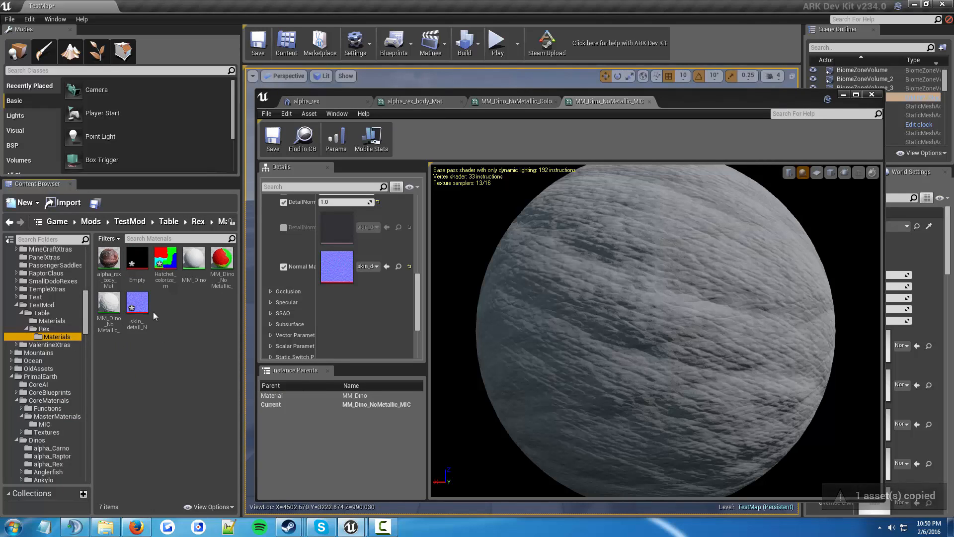
pyautogui.moveTo(139, 304); pyautogui.dragTo(362, 269)
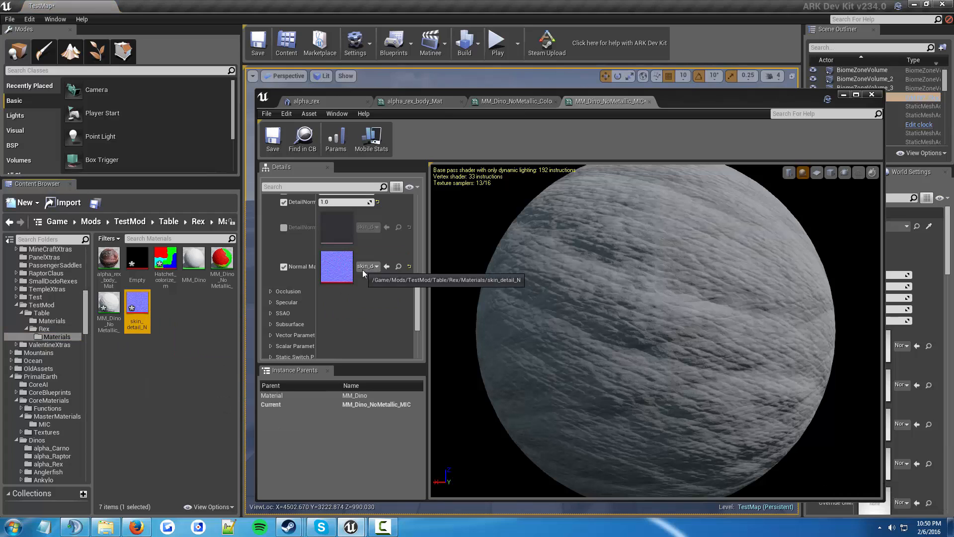
# Check the Occlusion, Specular and SSAO parameter groups of MM_Dino_NoMetallic_MIC for enabled texture overrides
pyautogui.scroll(-2, 263, 275)
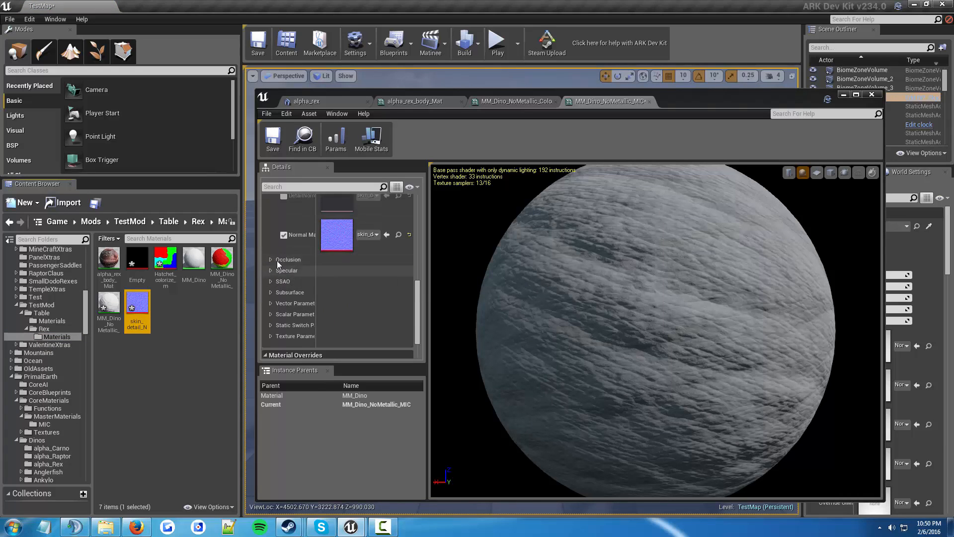
pyautogui.click(270, 259)
pyautogui.click(270, 260)
pyautogui.click(270, 270)
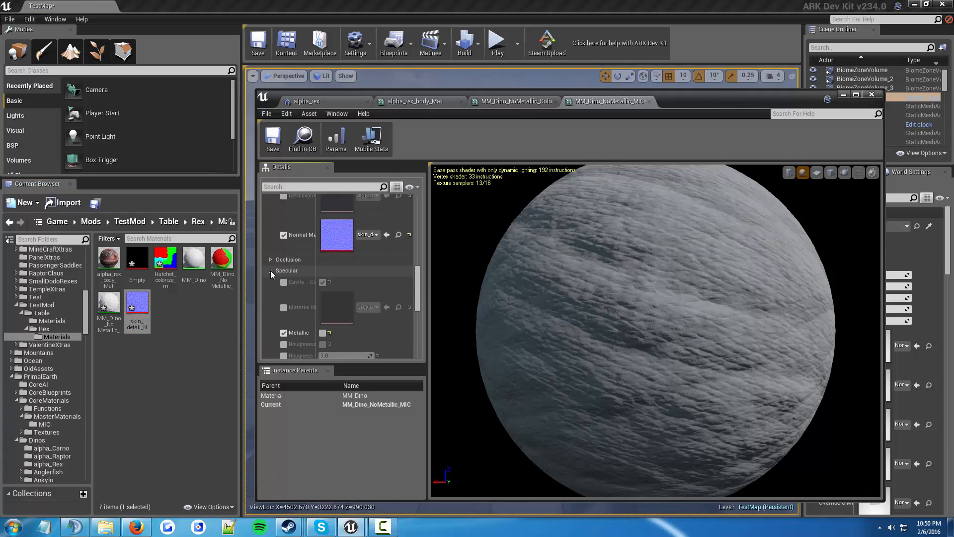
pyautogui.scroll(-5, 271, 274)
pyautogui.scroll(3, 271, 273)
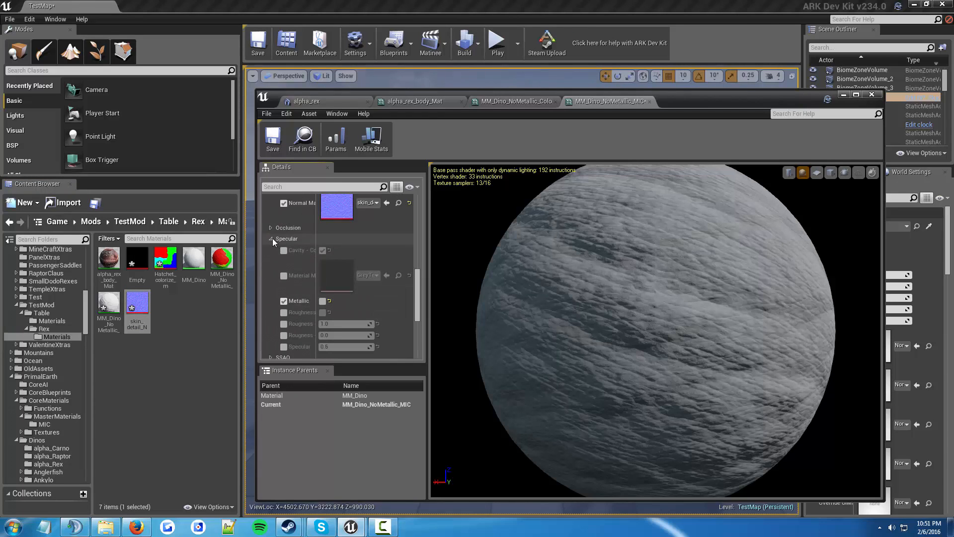
pyautogui.click(273, 238)
pyautogui.click(270, 255)
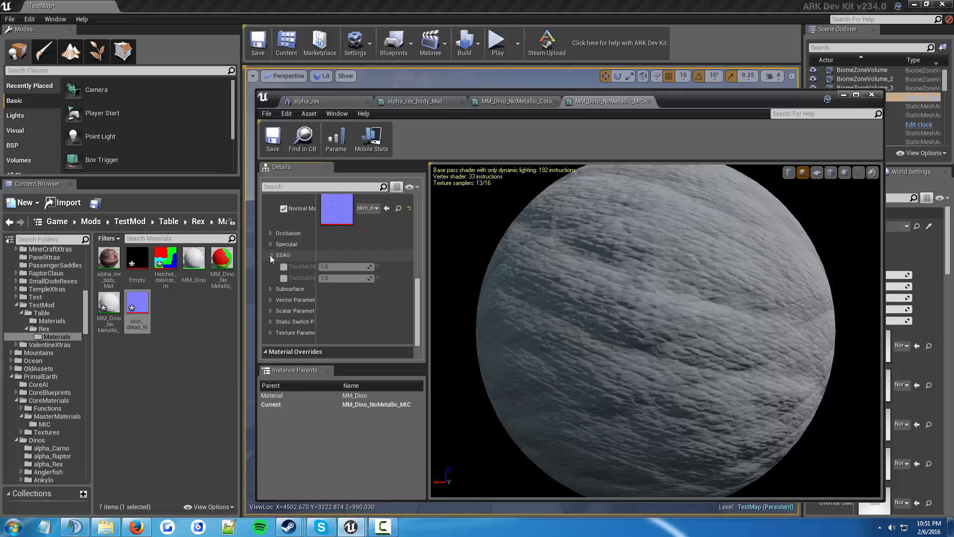
pyautogui.click(270, 255)
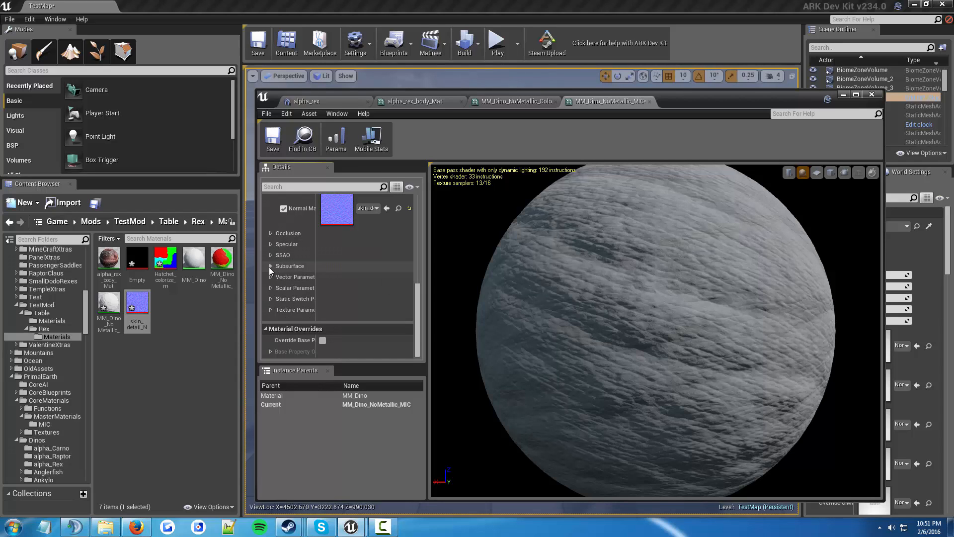
# Check the Subsurface, vector, scalar, static switch and texture parameter groups of MM_Dino_NoMetallic_MIC for textures outside TestMod
pyautogui.click(270, 267)
pyautogui.click(269, 267)
pyautogui.click(269, 277)
pyautogui.click(269, 278)
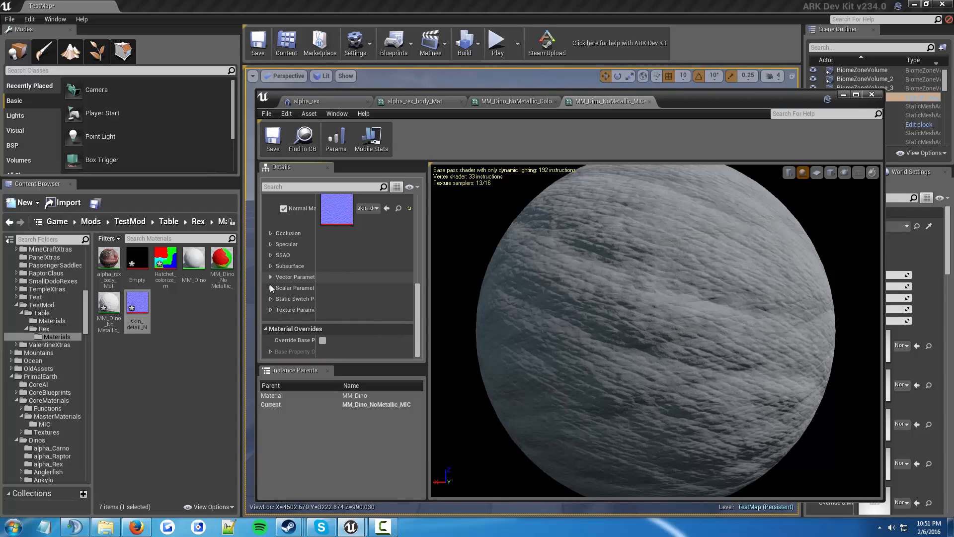
pyautogui.click(270, 289)
pyautogui.click(270, 289)
pyautogui.click(270, 300)
pyautogui.click(270, 300)
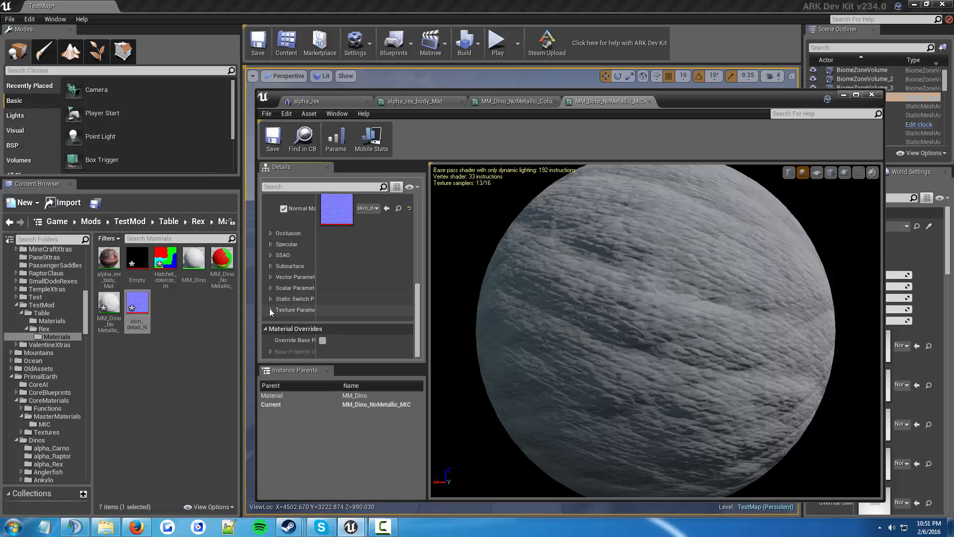
pyautogui.click(269, 309)
pyautogui.scroll(-2, 284, 293)
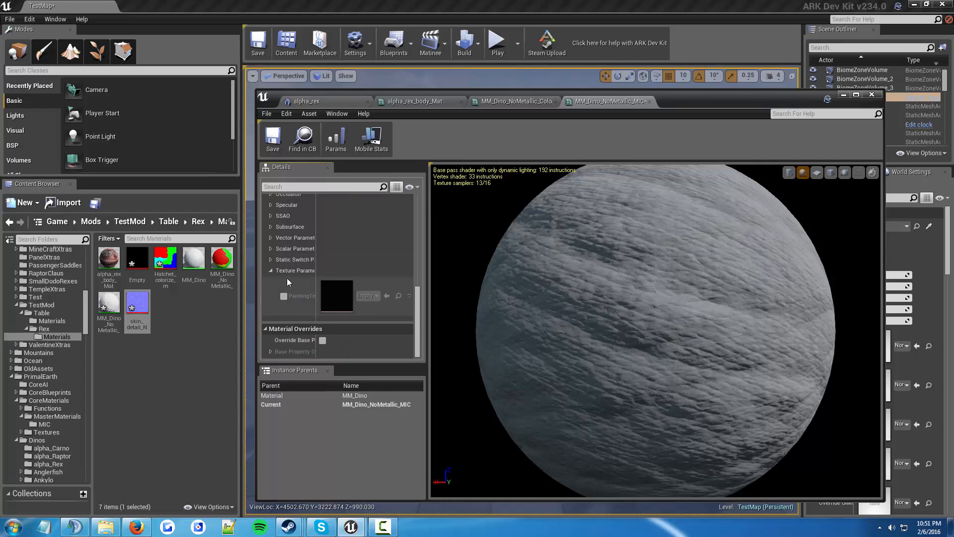
# Save the MM_Dino_NoMetallic_MIC material instance and close its editor
pyautogui.scroll(8, 271, 273)
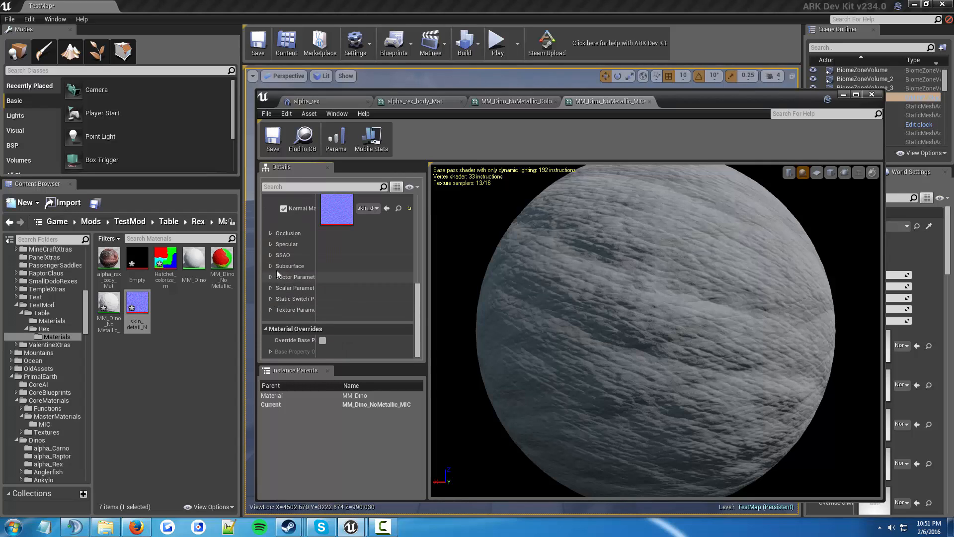
pyautogui.scroll(5, 277, 269)
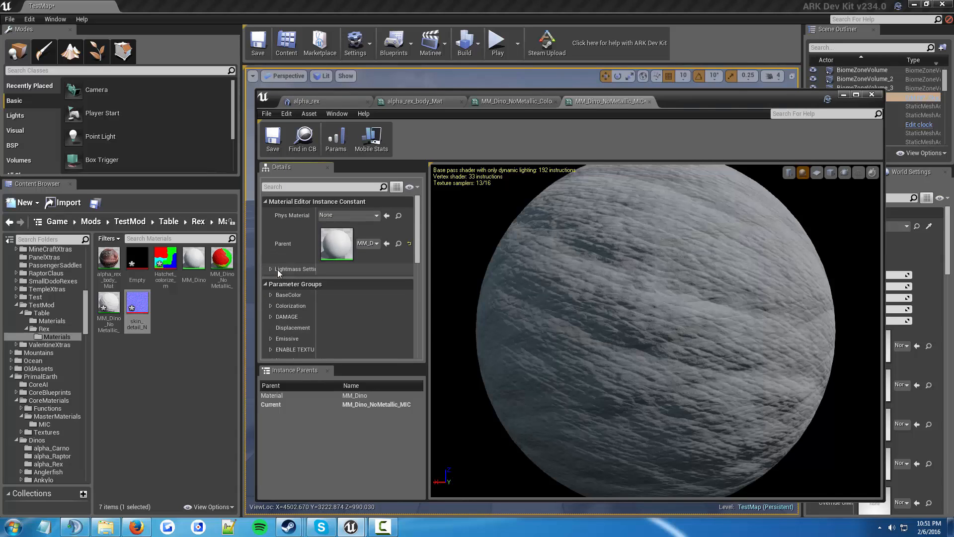
pyautogui.click(273, 150)
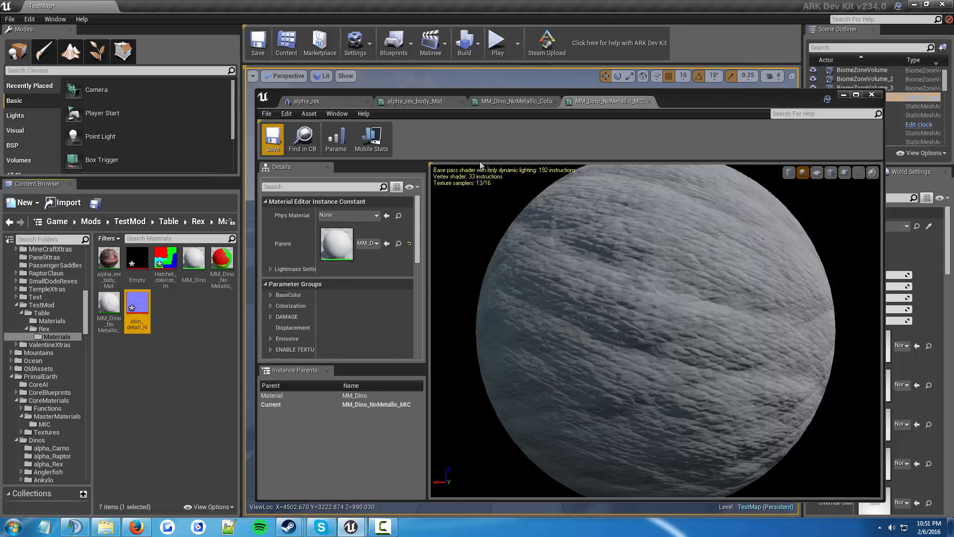
pyautogui.click(649, 101)
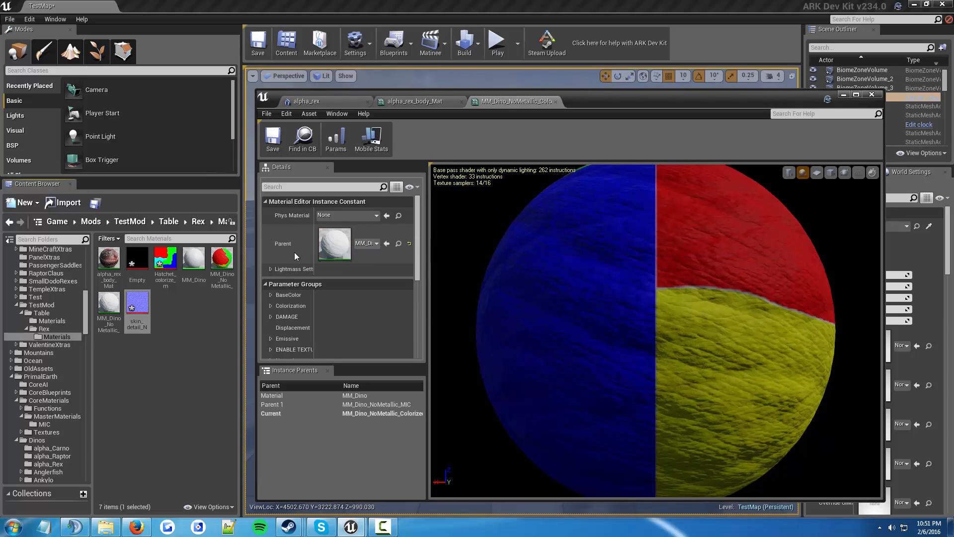
# Check the BaseColor and Colorization parameter groups of the colorized MM_Dino_NoMetallic instance for enabled texture overrides
pyautogui.scroll(-1, 284, 235)
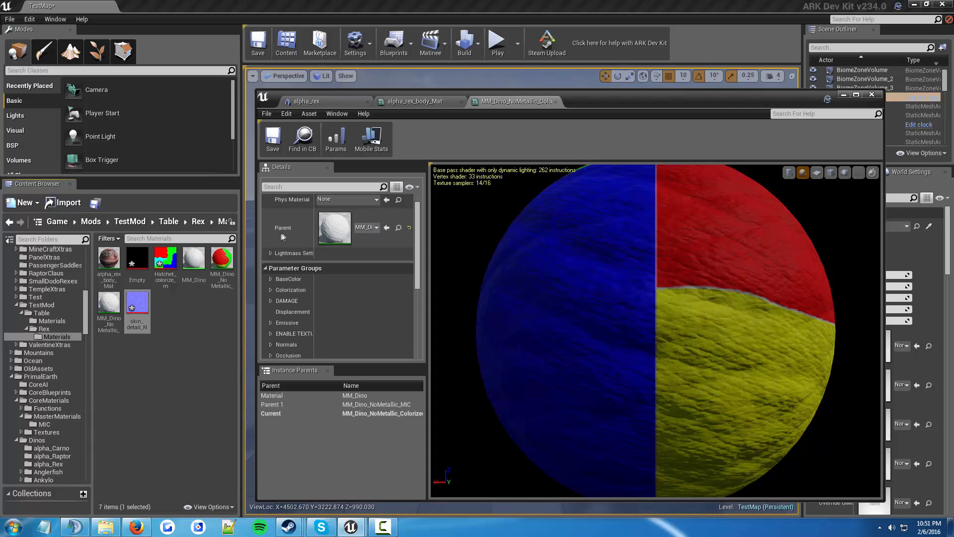
pyautogui.scroll(-3, 276, 235)
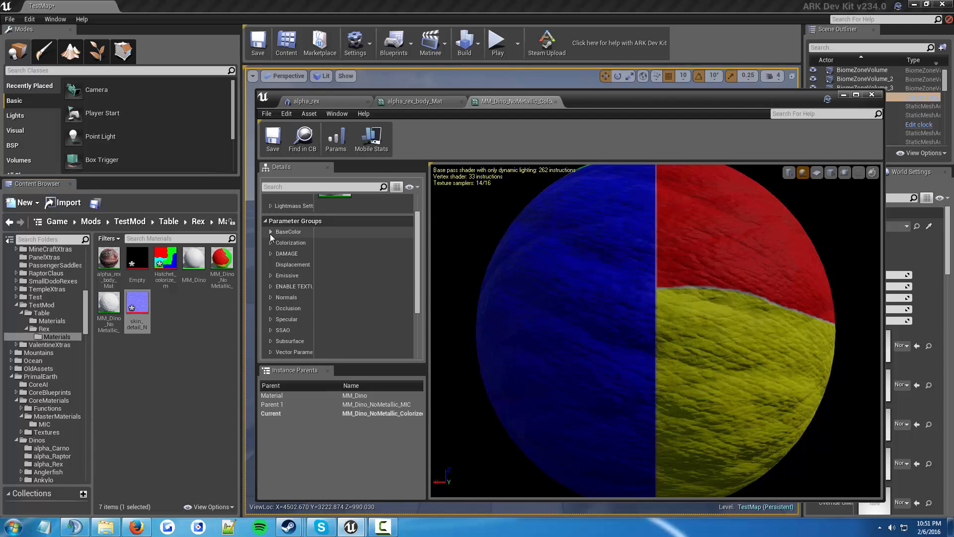
pyautogui.click(270, 231)
pyautogui.click(270, 231)
pyautogui.click(271, 244)
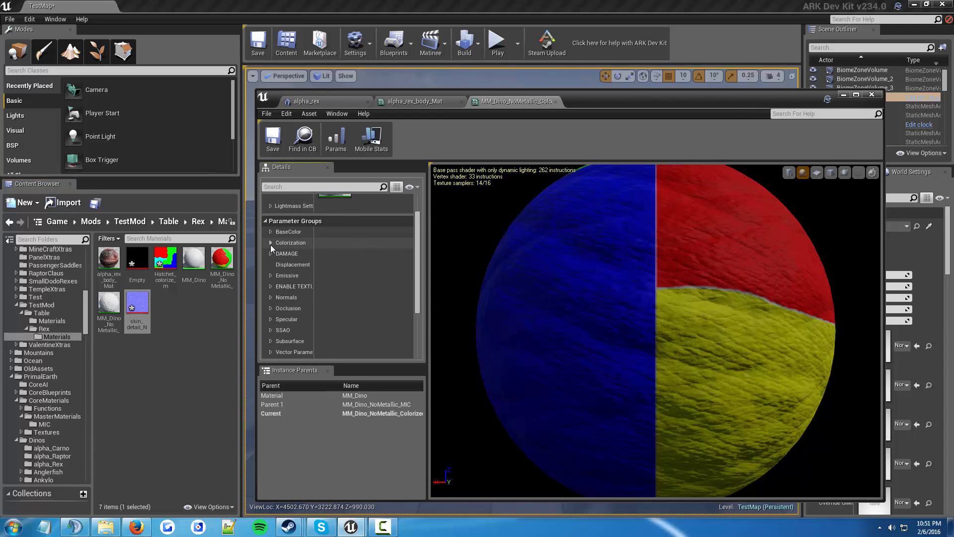
pyautogui.scroll(-8, 271, 243)
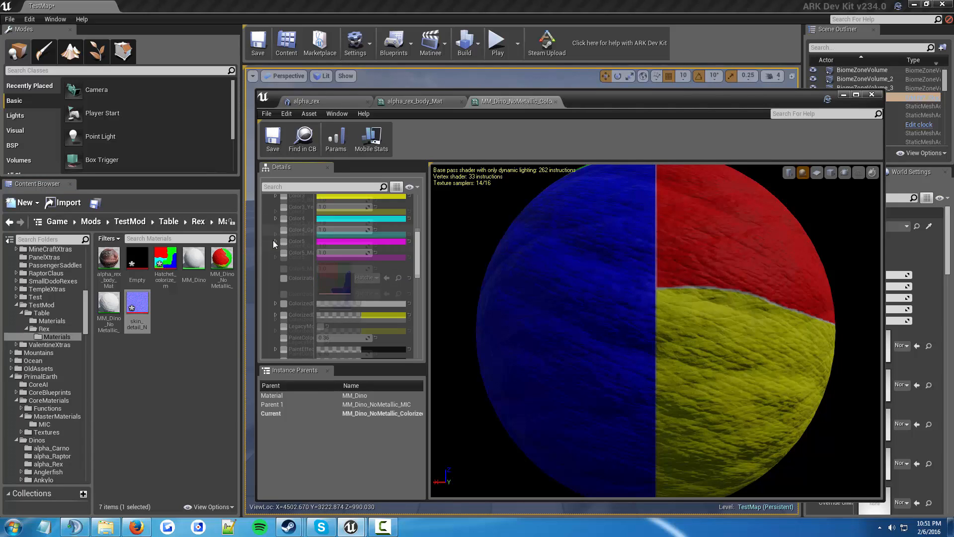
pyautogui.scroll(-12, 273, 242)
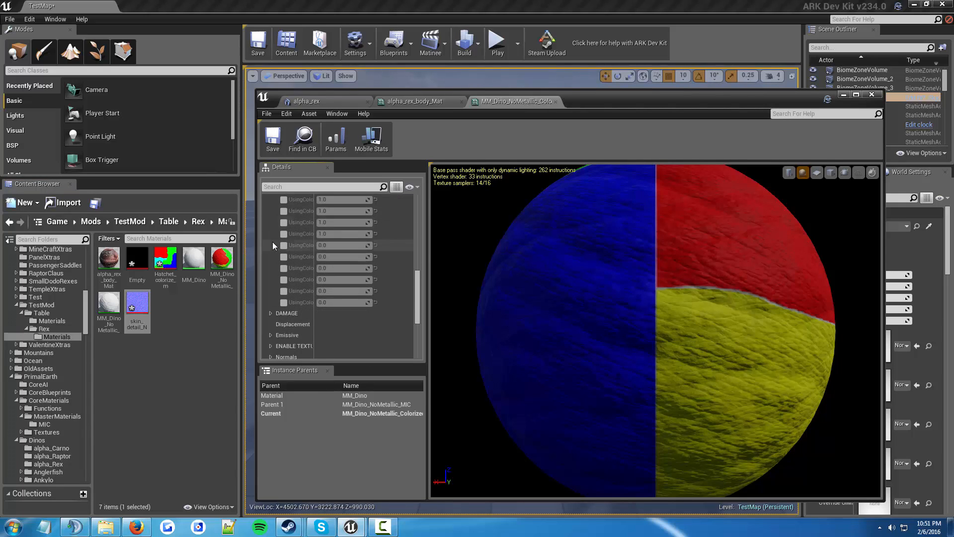
pyautogui.scroll(10, 272, 242)
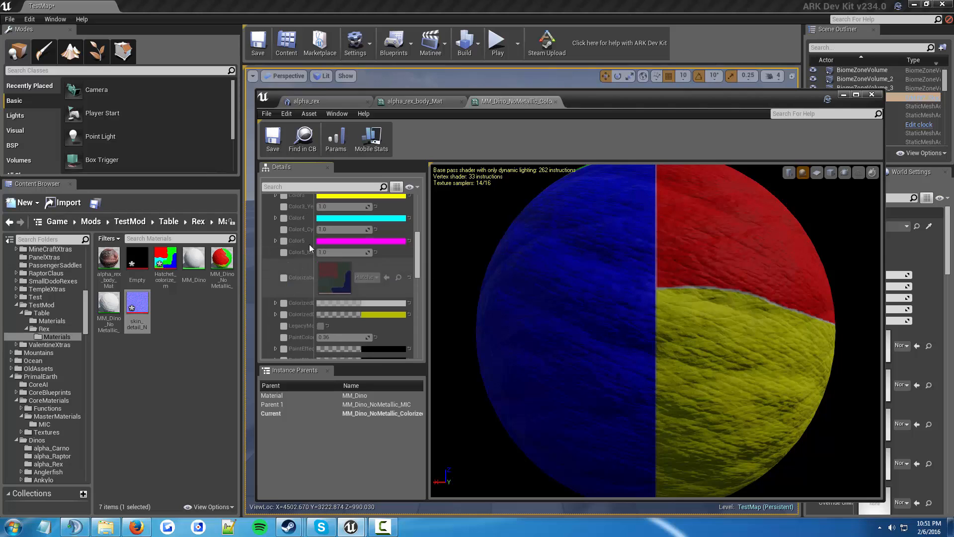
pyautogui.scroll(-2, 333, 241)
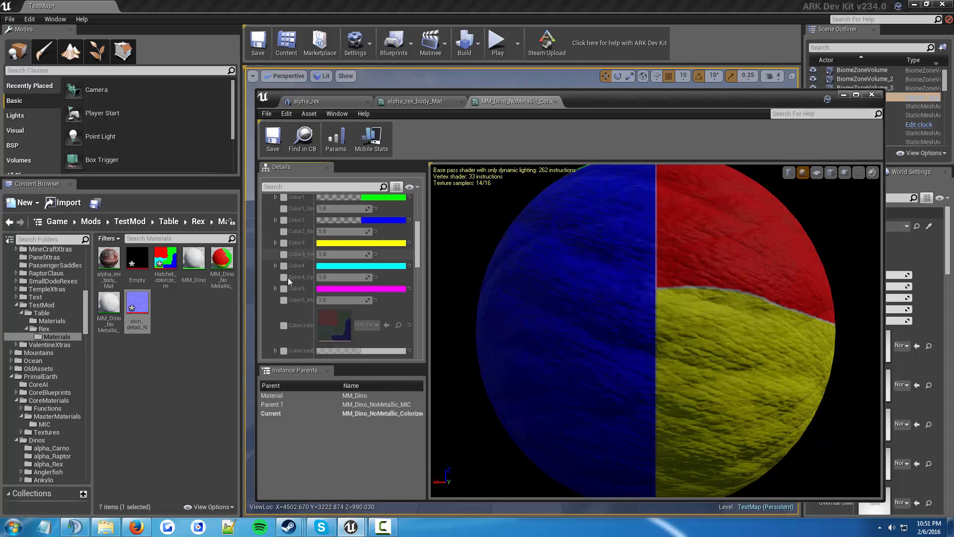
pyautogui.scroll(3, 307, 315)
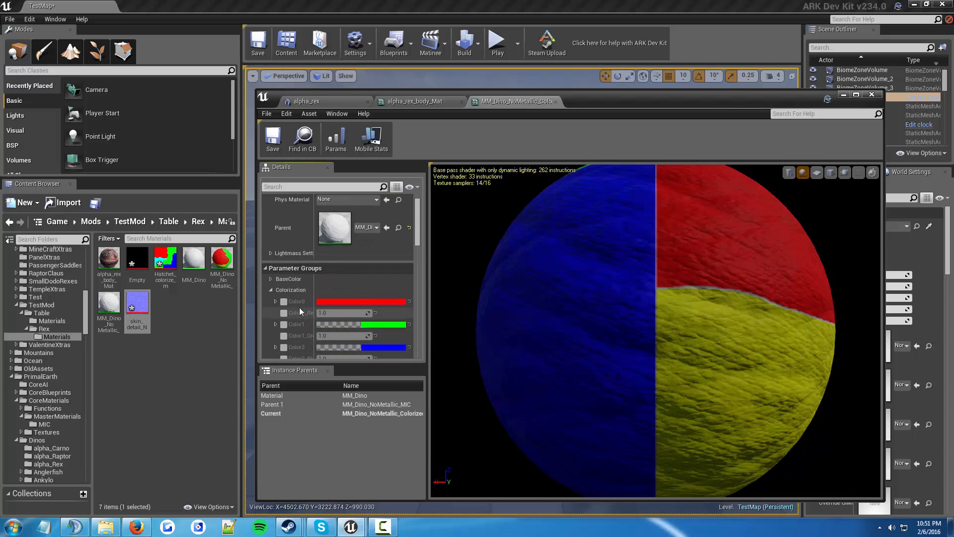
pyautogui.click(270, 290)
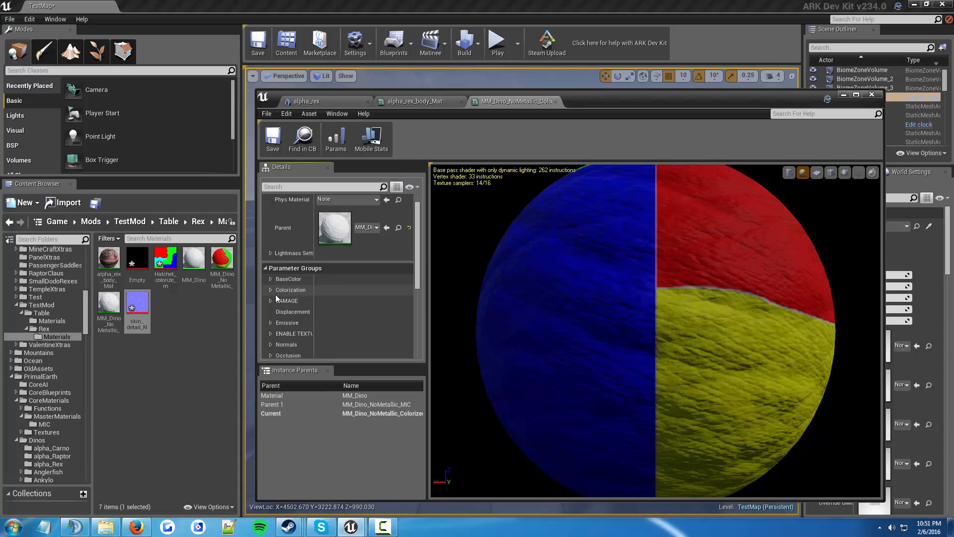
# Check the DAMAGE, Emissive and ENABLE TEXTURES parameter groups of the colorized MM_Dino_NoMetallic instance for enabled overrides
pyautogui.scroll(-2, 291, 270)
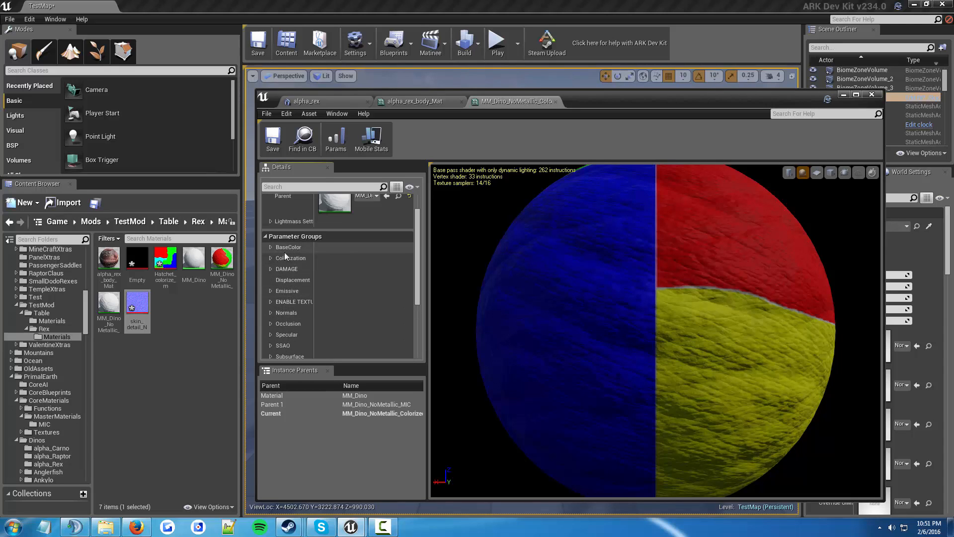
pyautogui.click(270, 269)
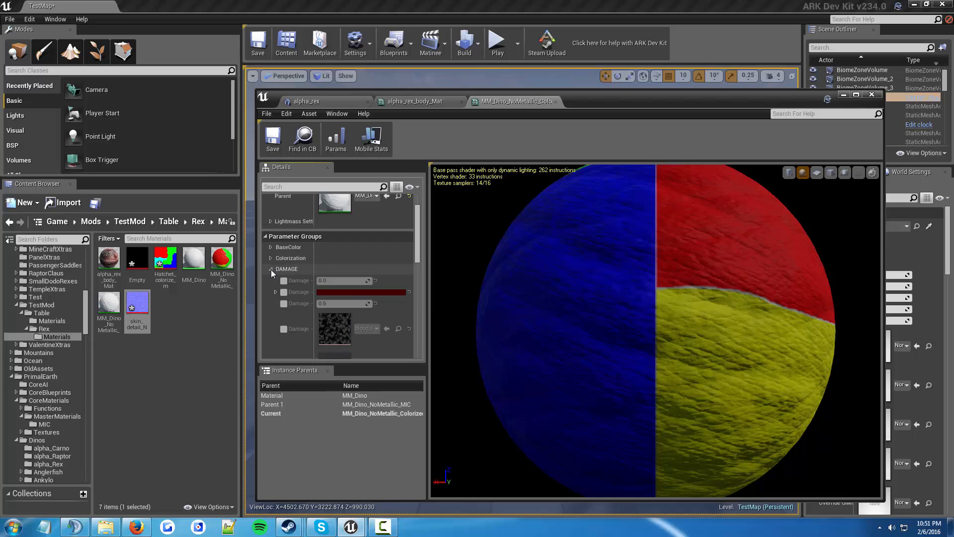
pyautogui.scroll(-10, 287, 266)
pyautogui.scroll(6, 284, 267)
pyautogui.scroll(3, 277, 212)
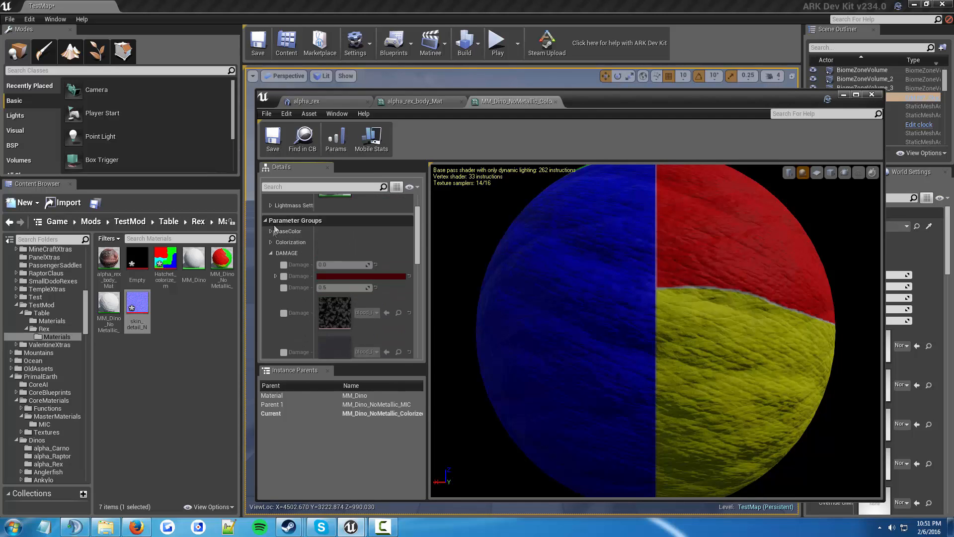
pyautogui.click(270, 253)
pyautogui.click(270, 275)
pyautogui.click(270, 276)
pyautogui.click(270, 286)
pyautogui.click(271, 286)
# Examine the Normals parameter group of the colorized instance for enabled texture overrides and recheck ENABLE TEXTURES
pyautogui.click(273, 299)
pyautogui.click(272, 299)
pyautogui.click(272, 300)
pyautogui.scroll(-5, 273, 297)
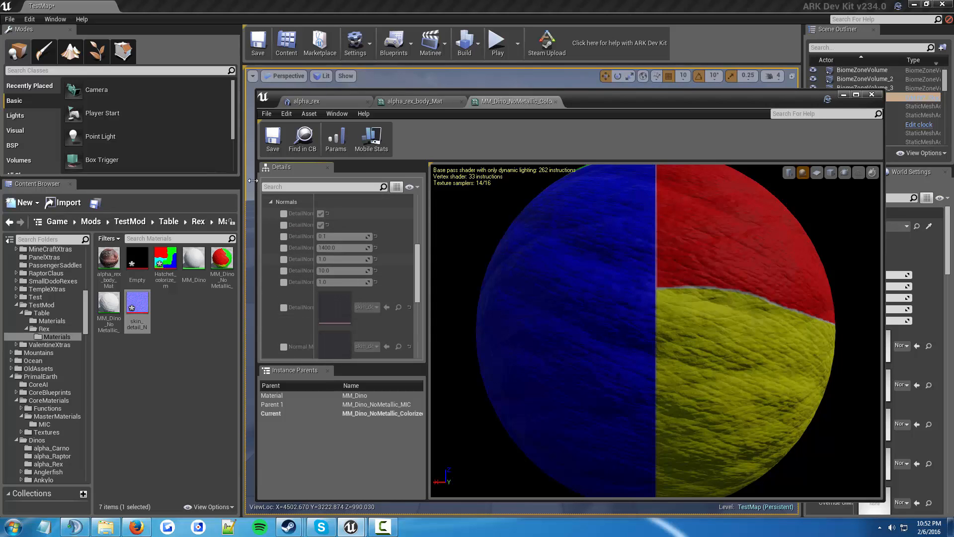
pyautogui.click(271, 201)
pyautogui.click(270, 211)
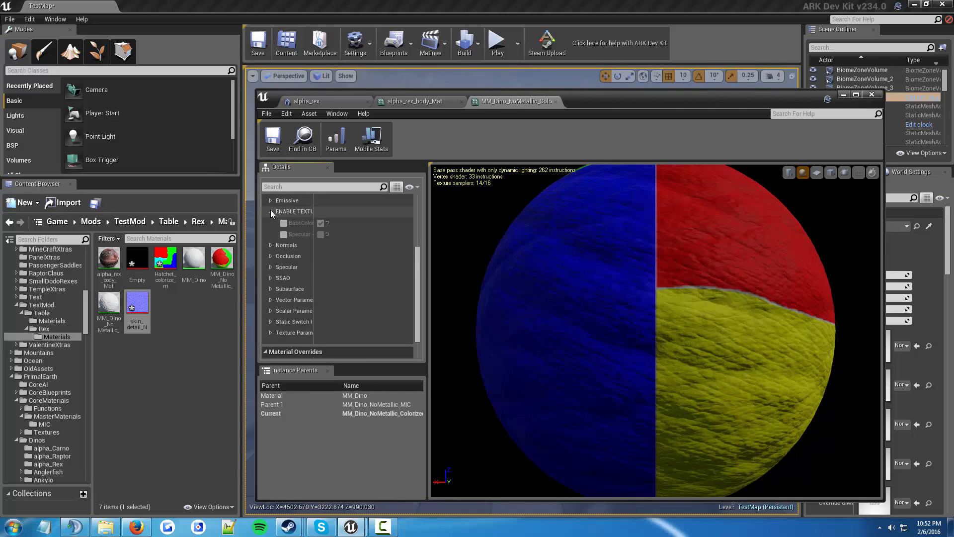
pyautogui.click(271, 211)
pyautogui.click(271, 223)
pyautogui.scroll(-5, 282, 233)
pyautogui.scroll(5, 282, 230)
pyautogui.click(272, 222)
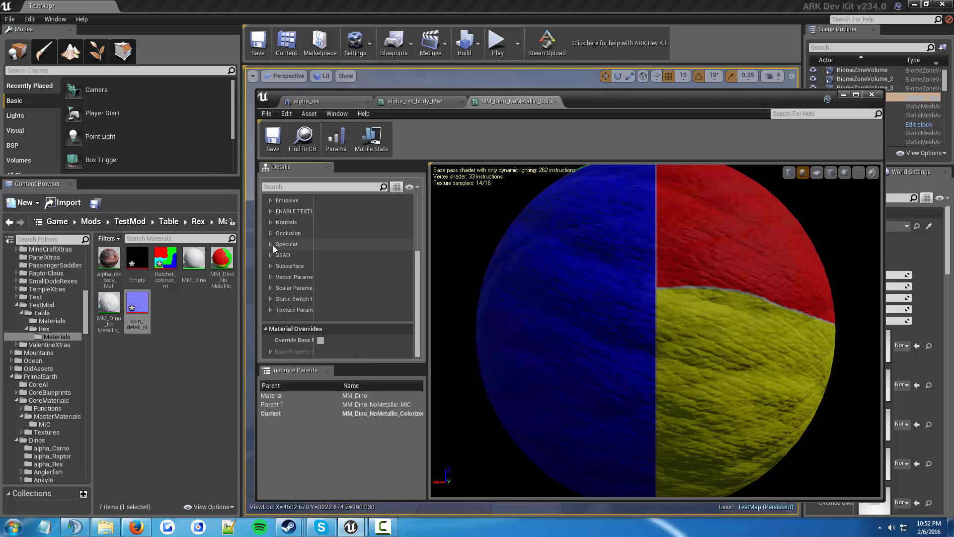
# Check the Occlusion and Specular parameter groups of the colorized MM_Dino_NoMetallic instance for enabled texture overrides
pyautogui.click(273, 237)
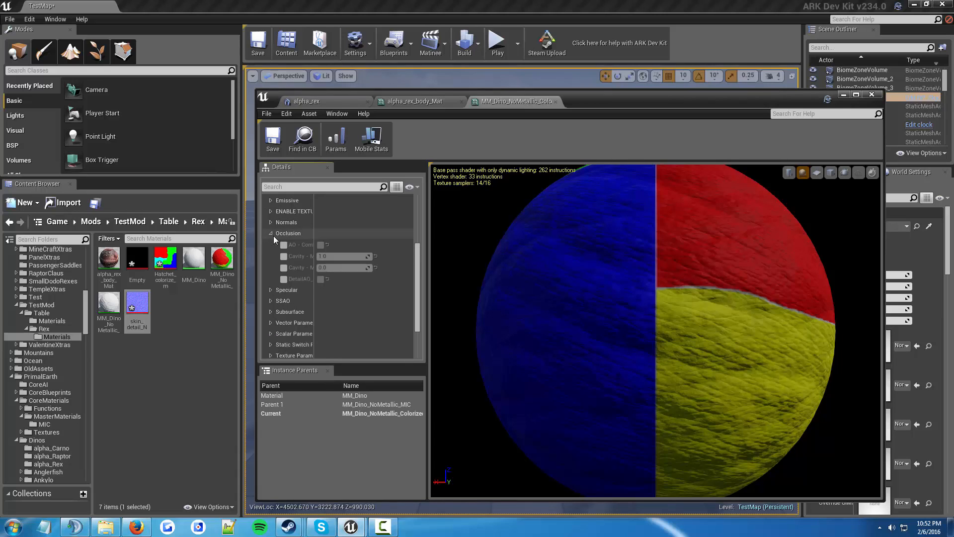
pyautogui.click(274, 236)
pyautogui.click(274, 245)
pyautogui.scroll(-5, 273, 246)
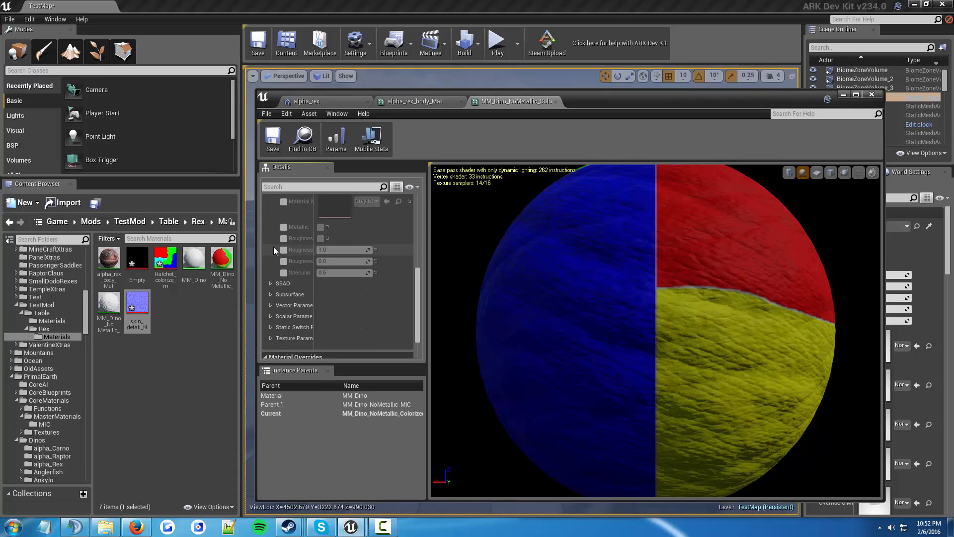
pyautogui.scroll(3, 273, 243)
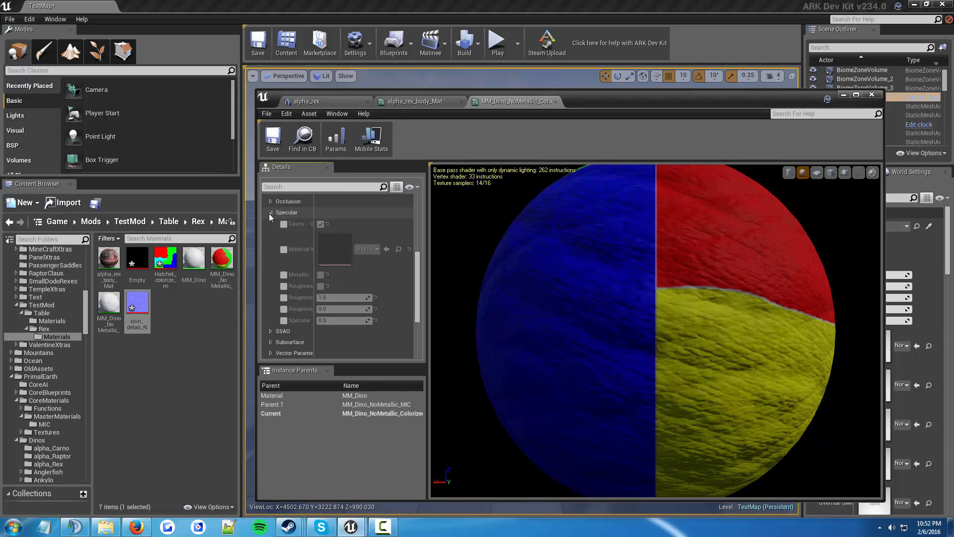
pyautogui.click(270, 212)
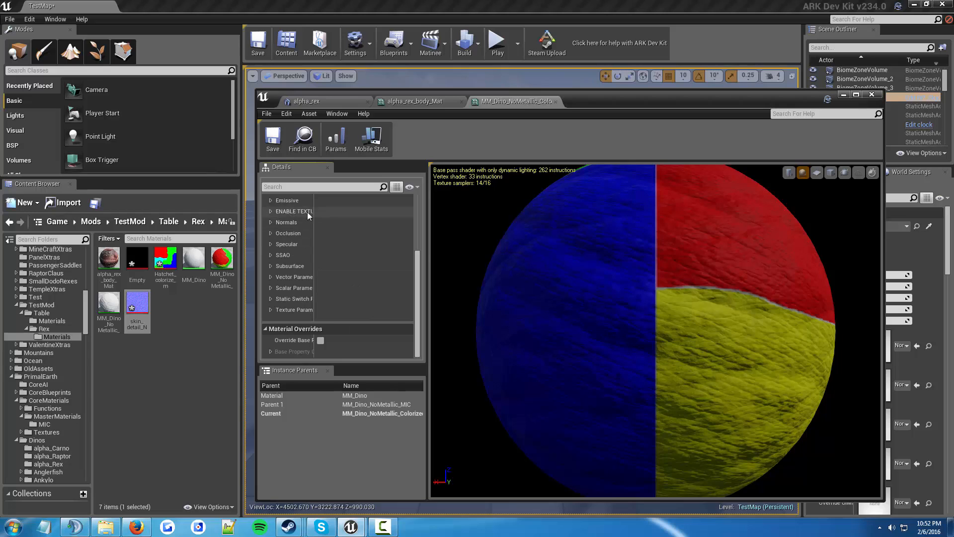
# Review the Normals, Occlusion and Specular parameter groups of the colorized MM_Dino_NoMetallic instance for enabled texture overrides
pyautogui.click(271, 222)
pyautogui.scroll(2, 300, 252)
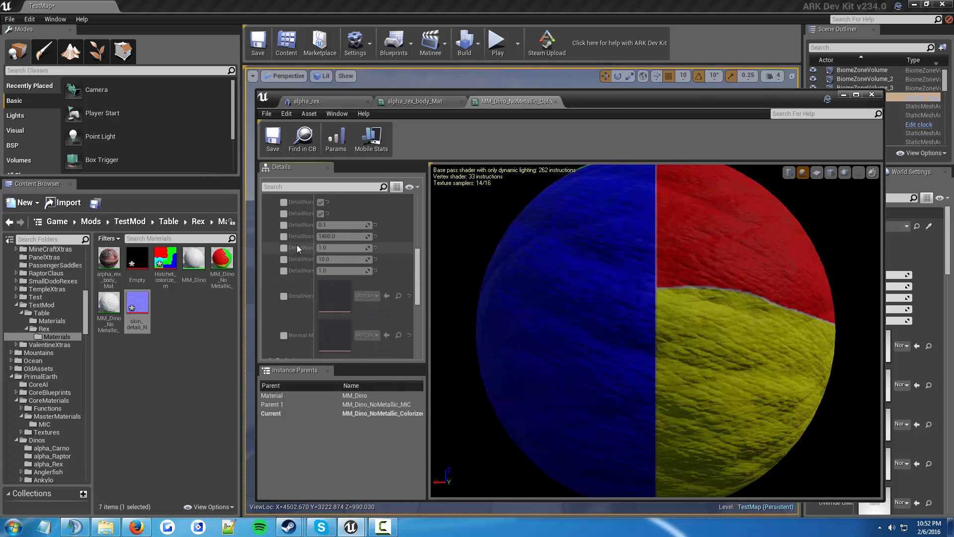
pyautogui.click(276, 254)
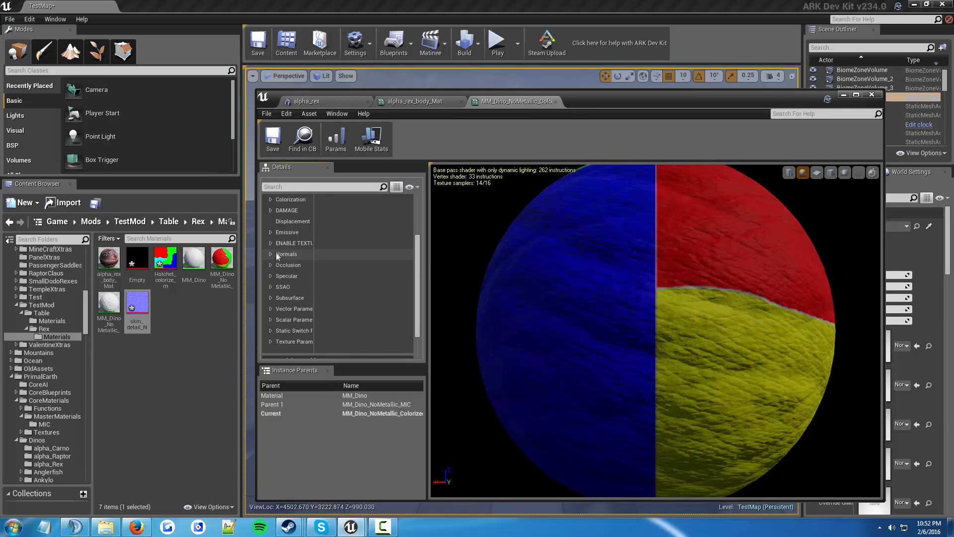
pyautogui.click(271, 265)
pyautogui.click(273, 264)
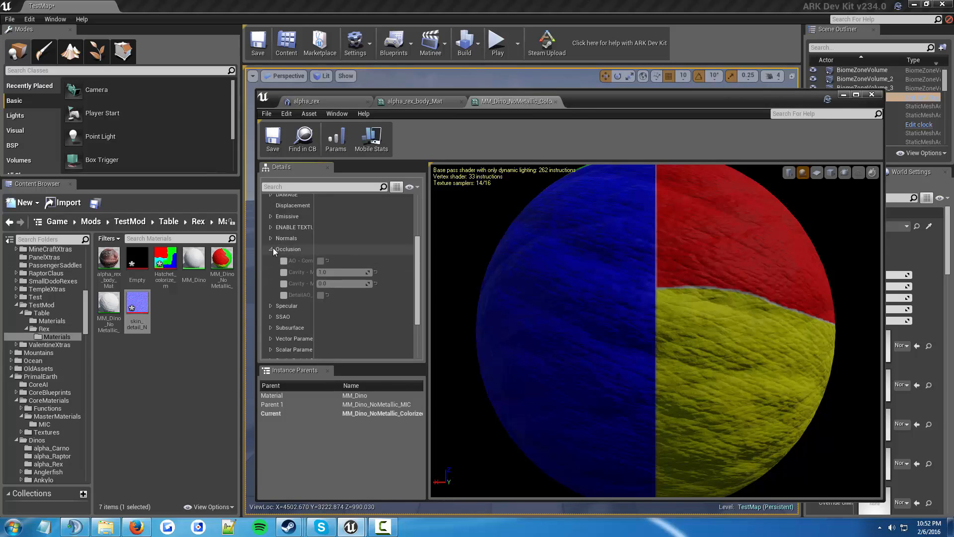
pyautogui.scroll(-2, 273, 247)
pyautogui.click(272, 243)
pyautogui.scroll(-6, 275, 246)
pyautogui.scroll(3, 276, 247)
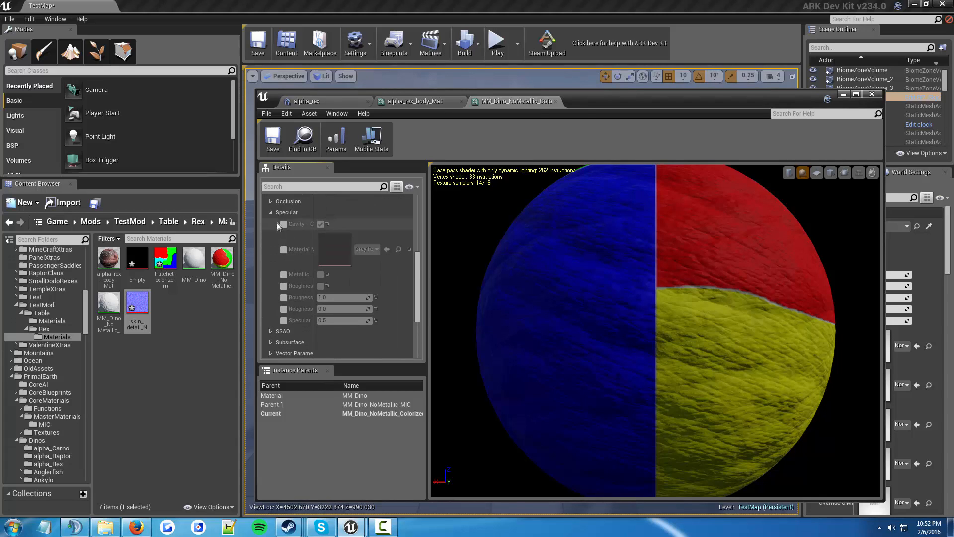
pyautogui.scroll(2, 274, 219)
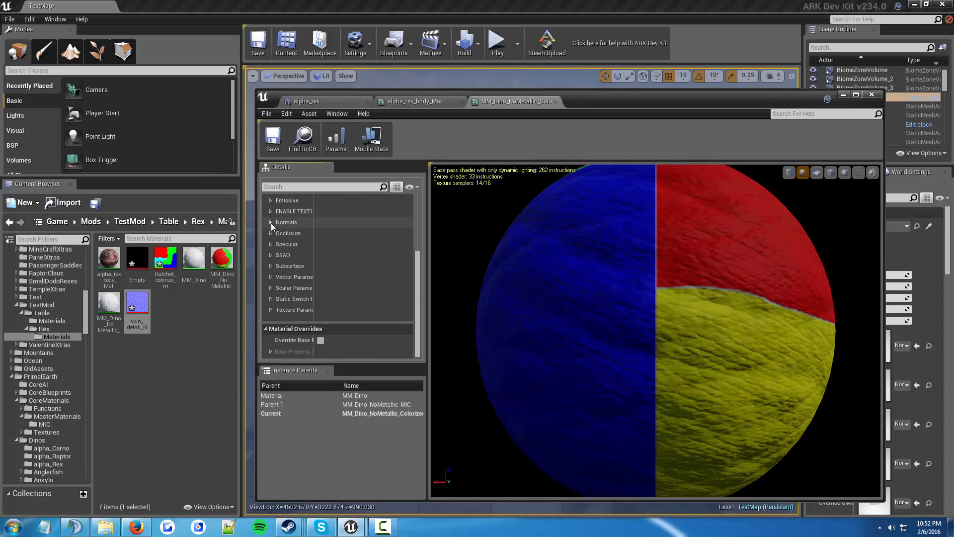
# Recheck the Normals, Occlusion and Specular parameter groups of the colorized instance for any missed texture overrides
pyautogui.click(270, 223)
pyautogui.scroll(-5, 273, 224)
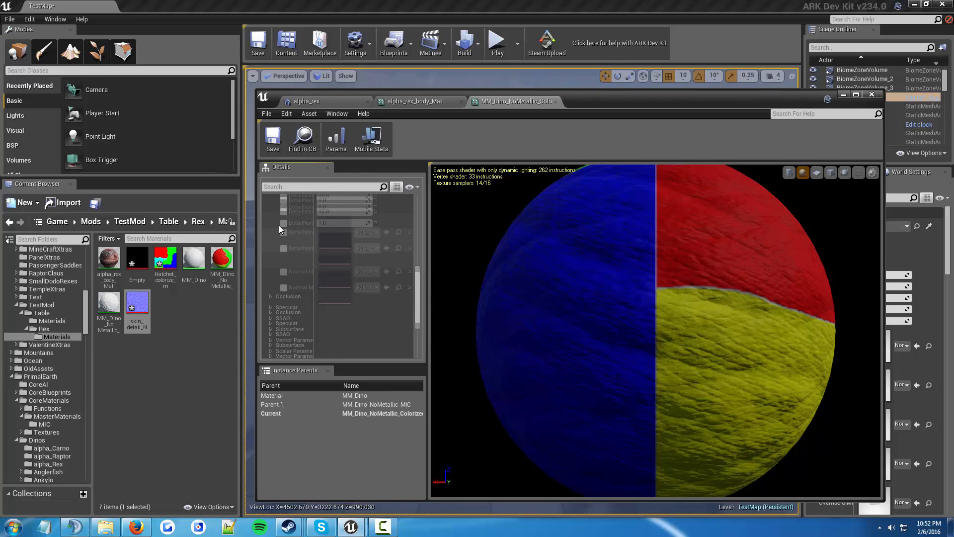
pyautogui.scroll(5, 279, 226)
pyautogui.click(271, 222)
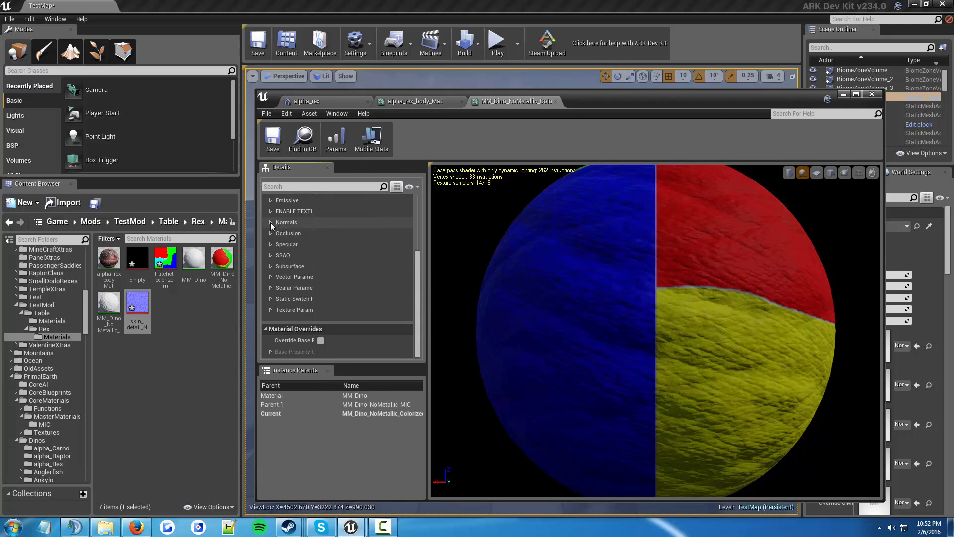
pyautogui.scroll(1, 273, 223)
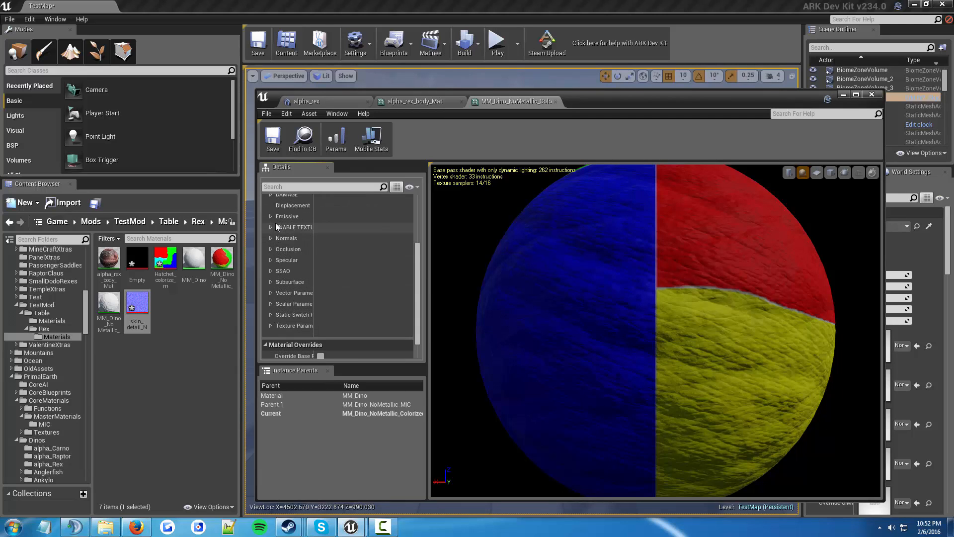
pyautogui.click(269, 249)
pyautogui.click(269, 249)
pyautogui.click(270, 260)
pyautogui.scroll(-3, 274, 262)
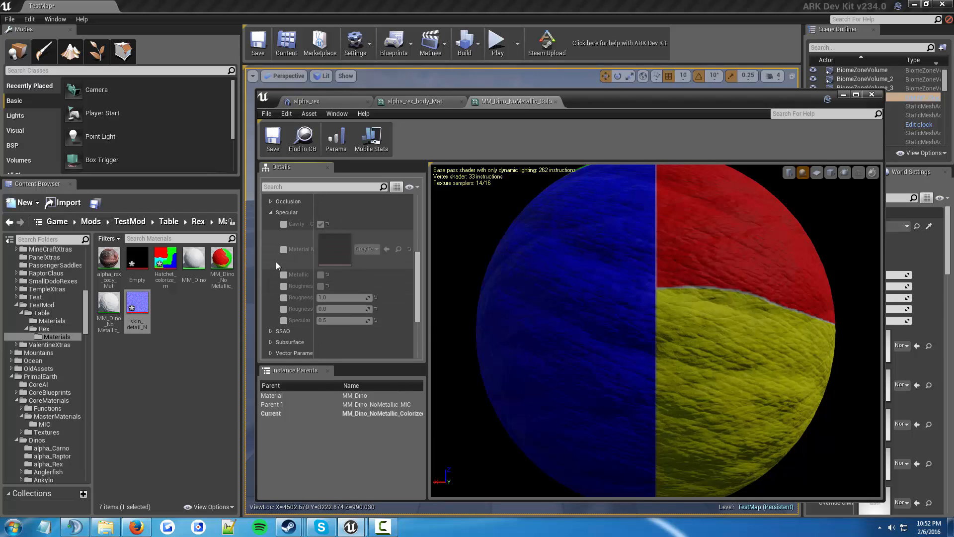
pyautogui.click(270, 213)
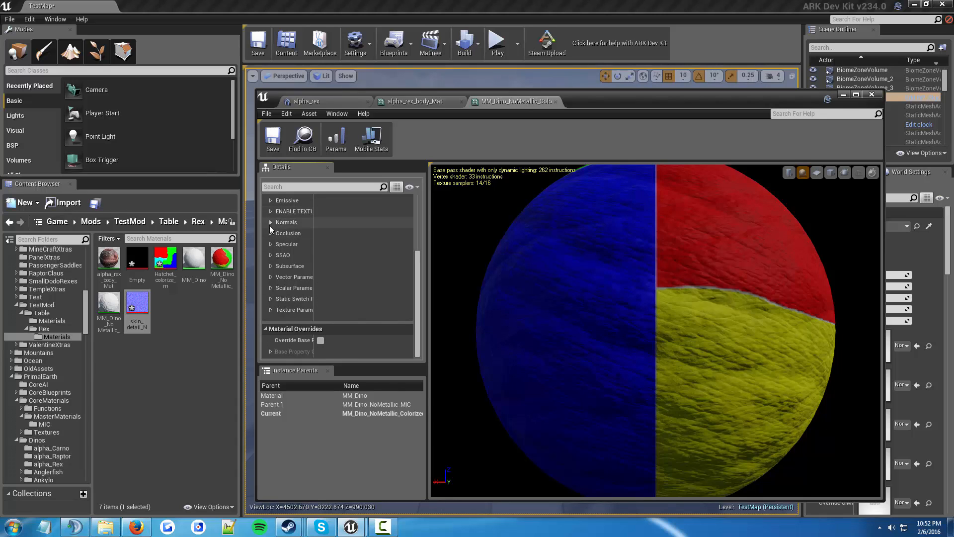
# Check the SSAO and Subsurface parameter groups of the colorized MM_Dino_NoMetallic instance for enabled overrides
pyautogui.click(270, 255)
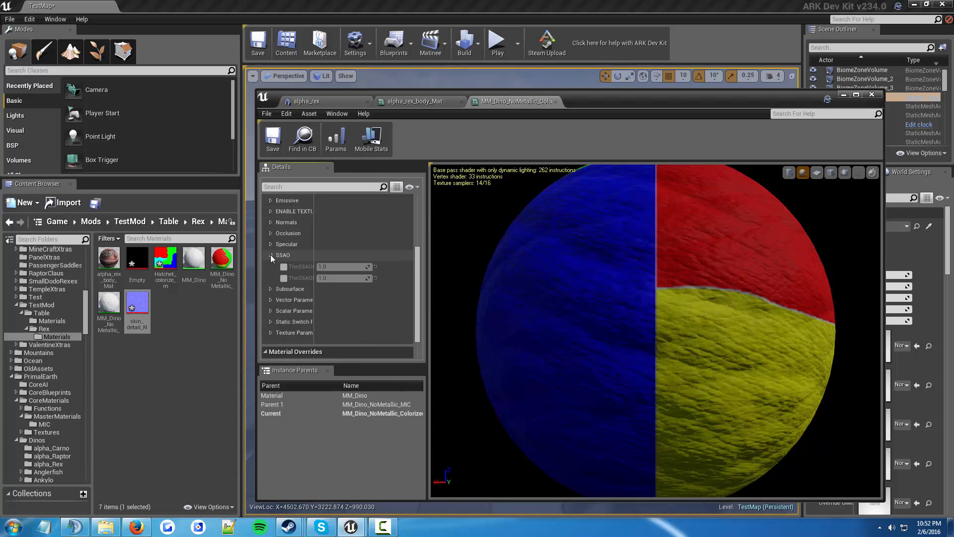
pyautogui.click(270, 254)
pyautogui.click(271, 267)
pyautogui.scroll(-1, 272, 266)
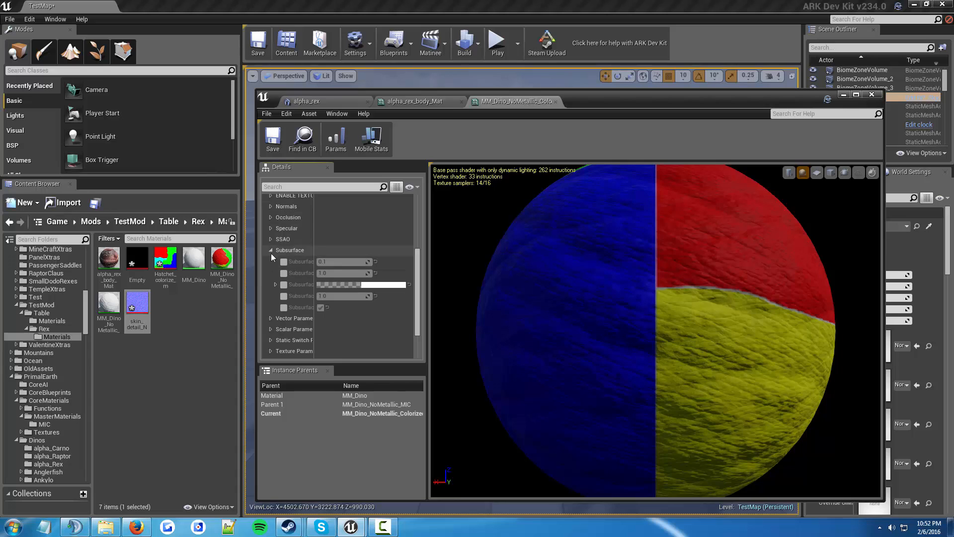
pyautogui.click(271, 251)
pyautogui.scroll(1, 272, 250)
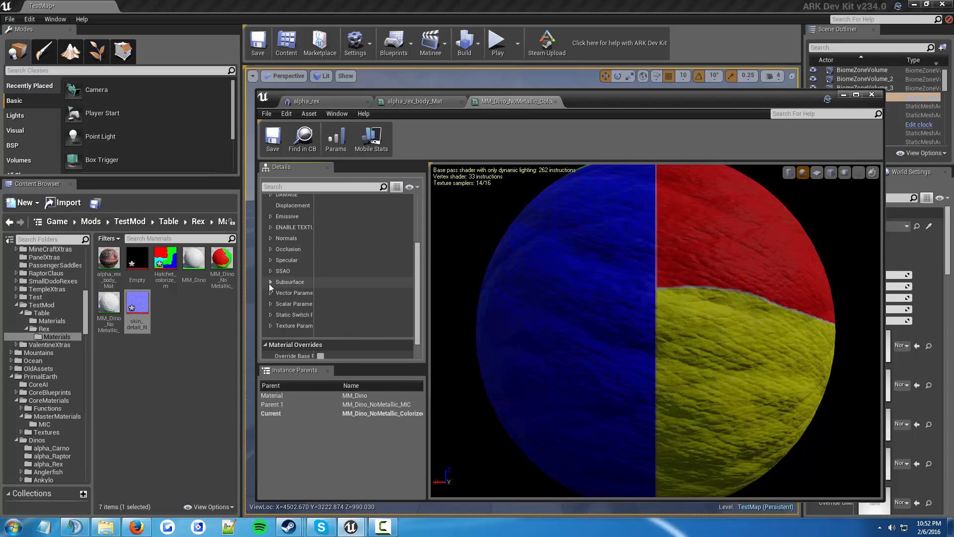
pyautogui.click(271, 283)
pyautogui.click(270, 283)
# Check the colorized instance's Vector, Scalar, Static Switch and Texture parameter groups and its base property overrides for enabled entries
pyautogui.click(271, 294)
pyautogui.click(271, 294)
pyautogui.click(272, 304)
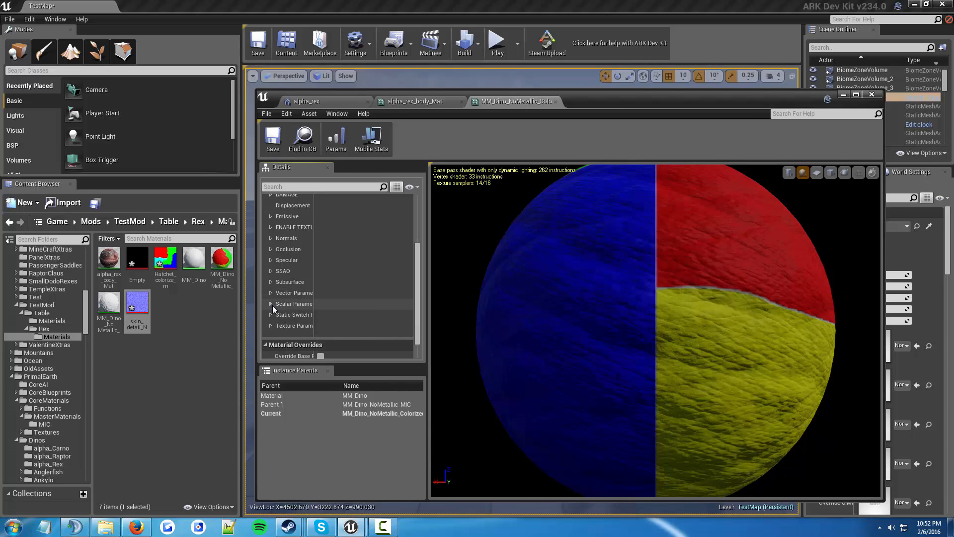
pyautogui.scroll(-3, 271, 302)
pyautogui.click(276, 241)
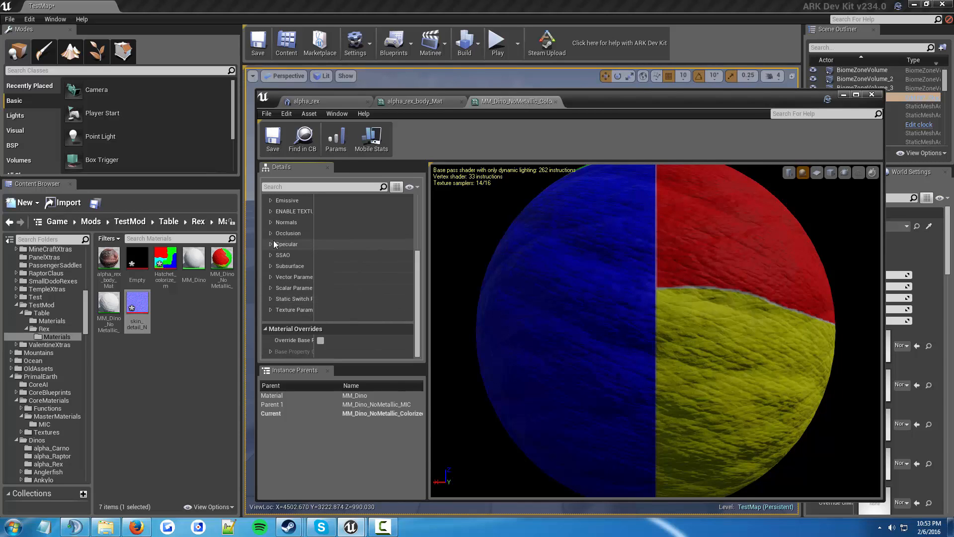
pyautogui.click(270, 297)
pyautogui.click(271, 299)
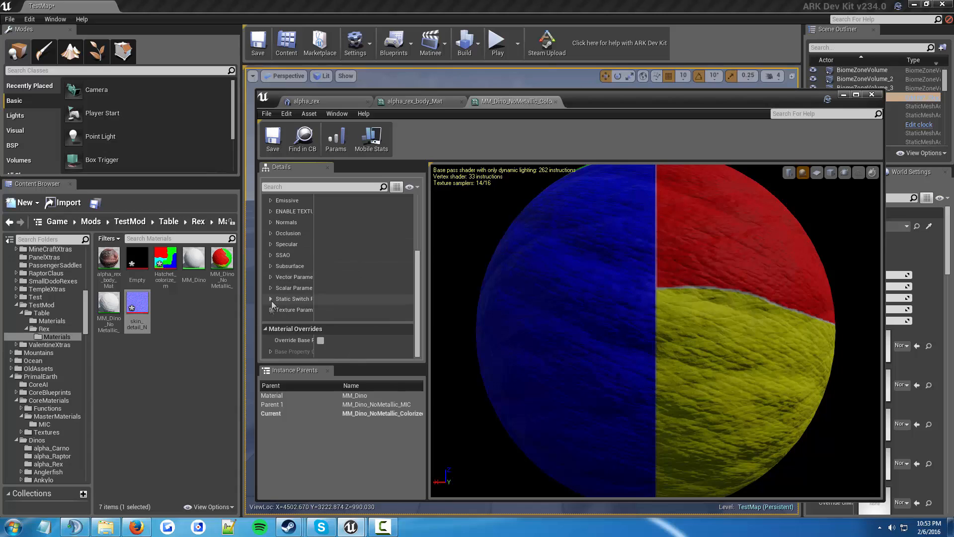
pyautogui.click(272, 311)
pyautogui.scroll(-2, 272, 308)
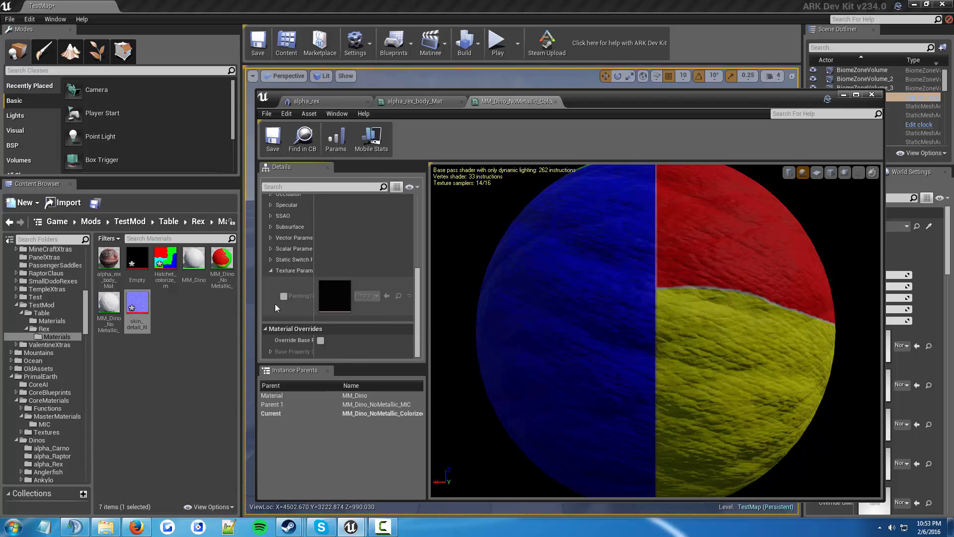
pyautogui.click(271, 271)
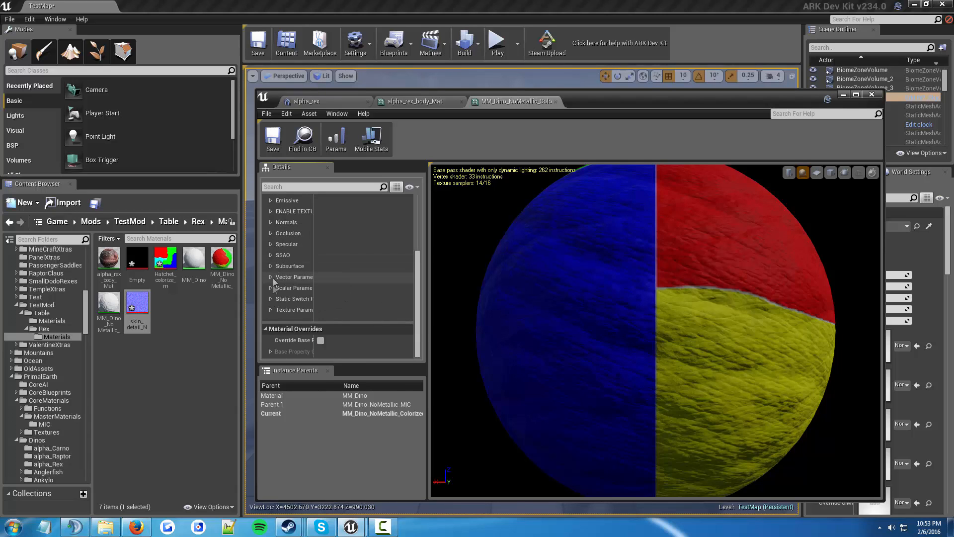
pyautogui.click(271, 352)
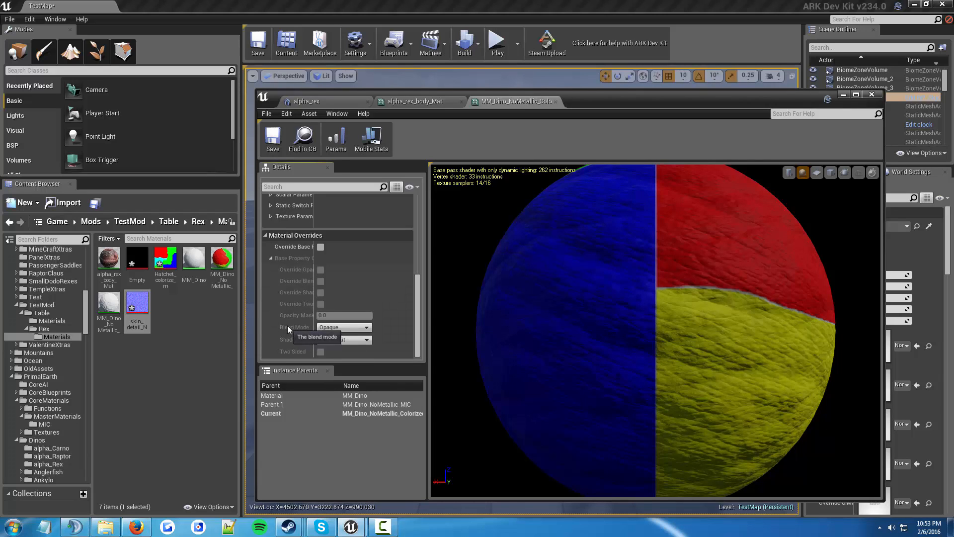
pyautogui.click(271, 338)
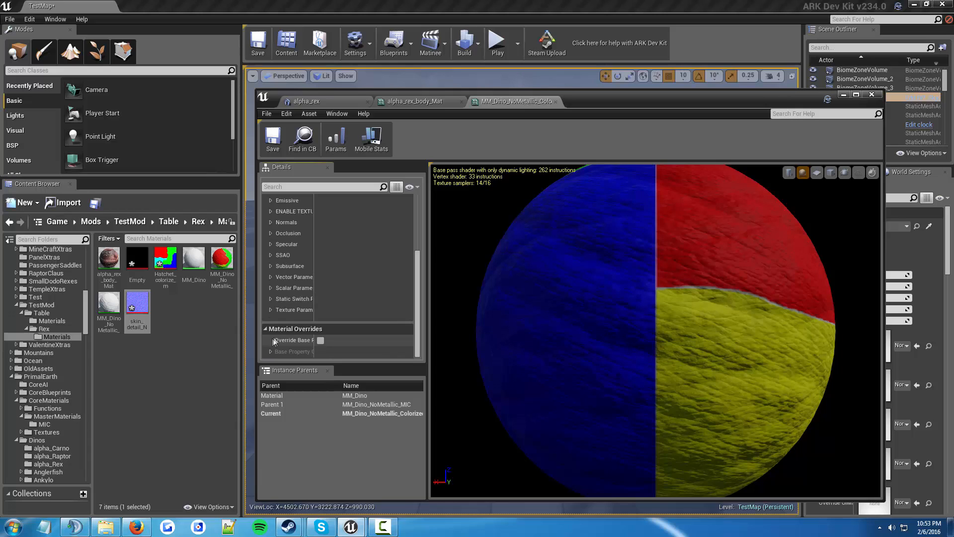
# Save the colorized MM_Dino_NoMetallic instance and close its editor
pyautogui.click(273, 138)
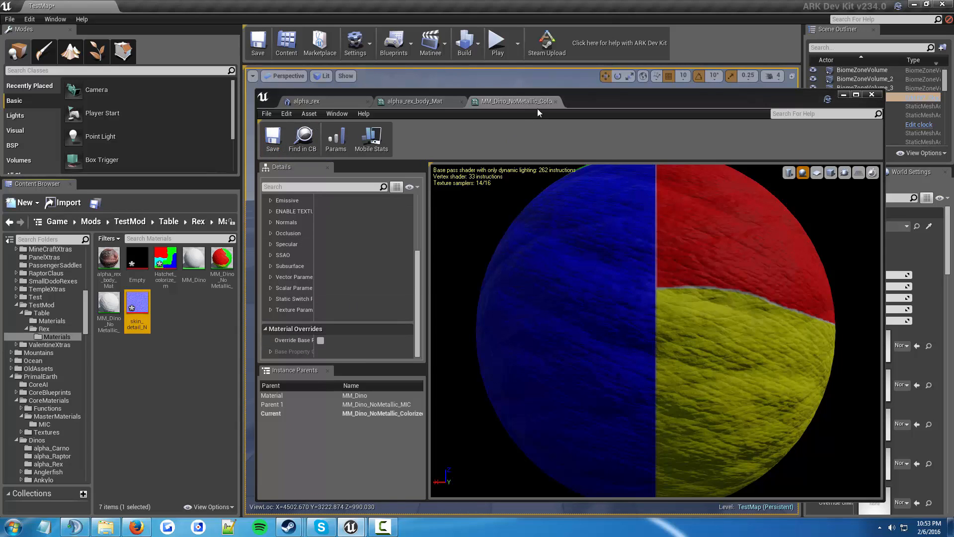
pyautogui.scroll(5, 369, 273)
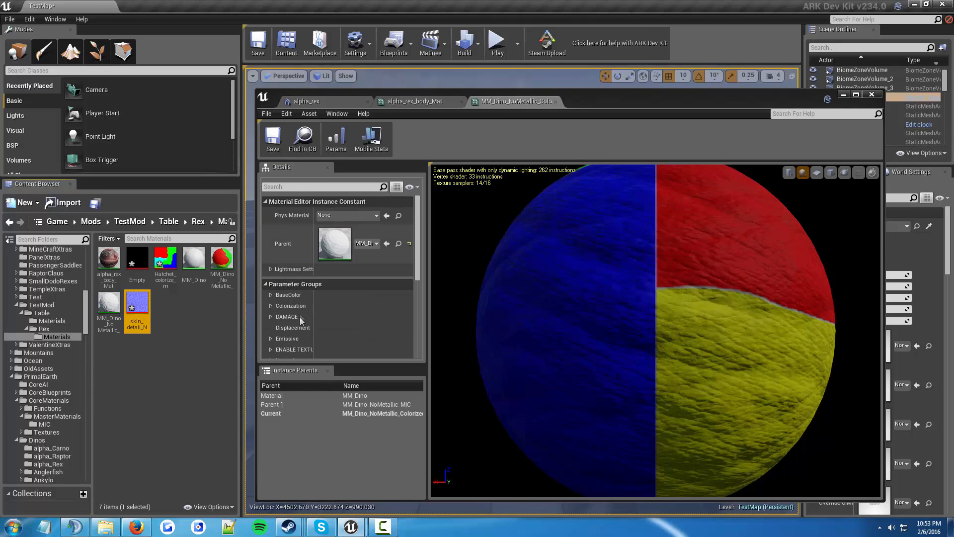
pyautogui.scroll(-5, 314, 294)
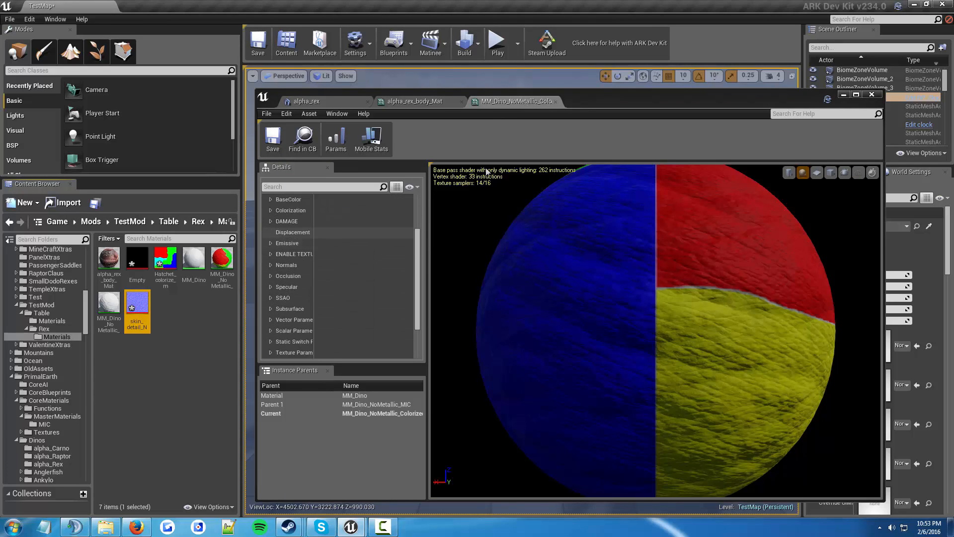
pyautogui.click(557, 101)
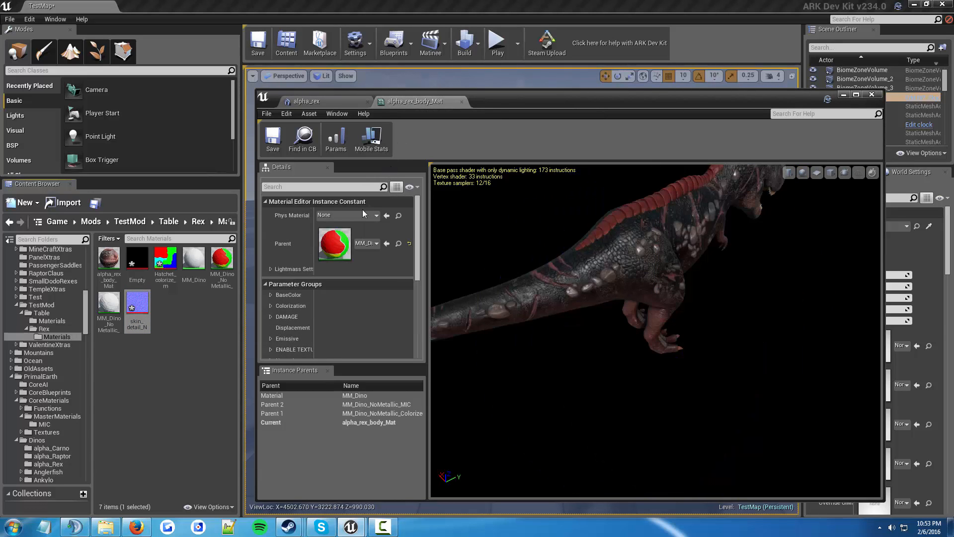
# Look through the Lightmass settings and the list of parameter groups of alpha_rex_body_Mat
pyautogui.scroll(-4, 290, 228)
pyautogui.scroll(3, 295, 225)
pyautogui.click(270, 237)
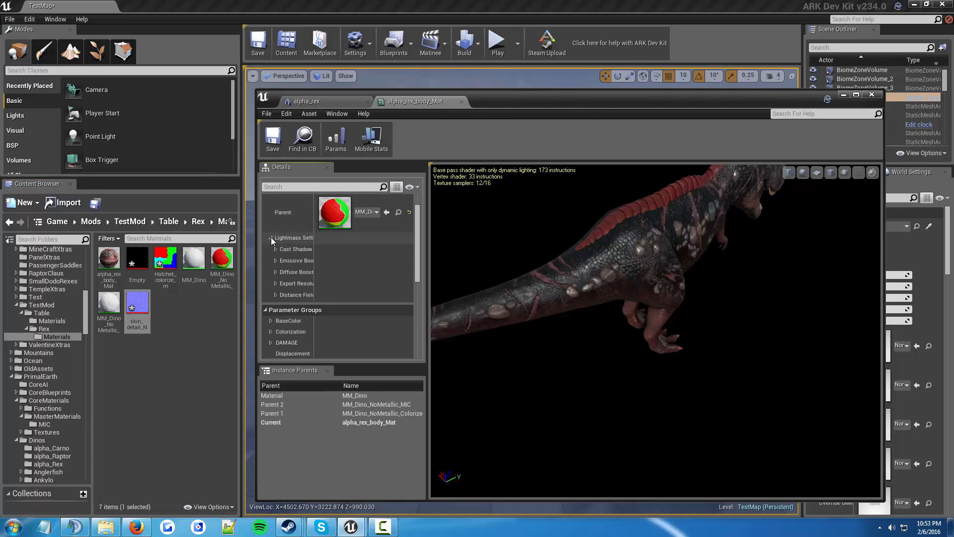
pyautogui.click(270, 237)
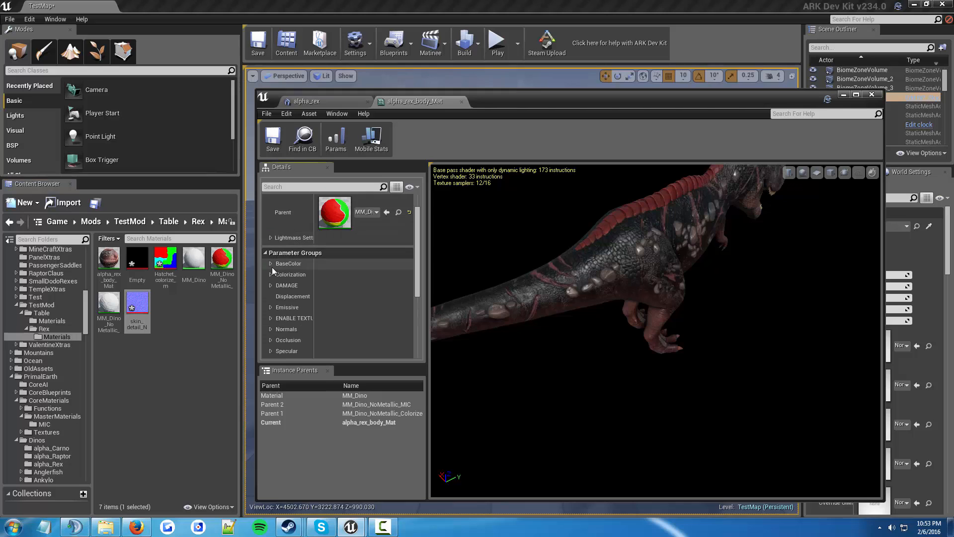
pyautogui.scroll(-4, 282, 256)
pyautogui.scroll(5, 283, 255)
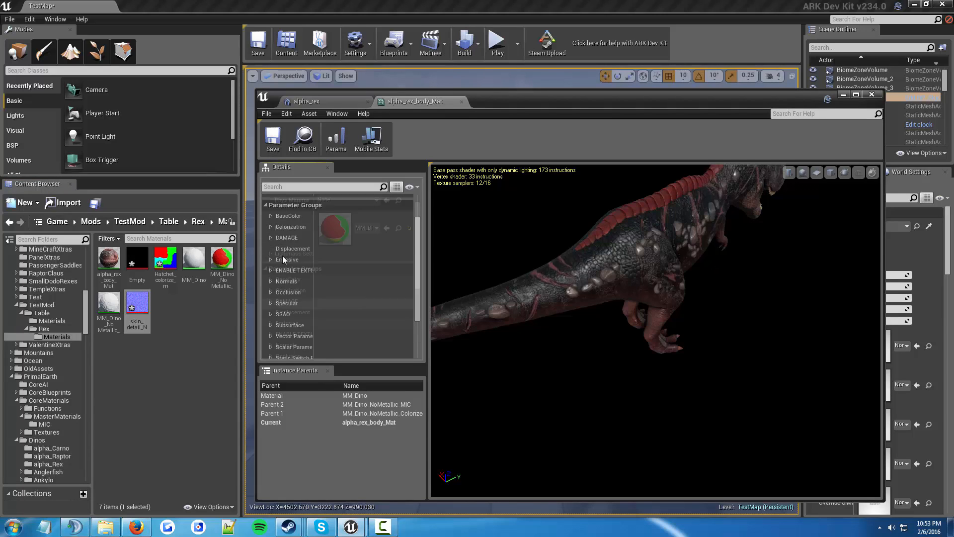
pyautogui.scroll(-2, 283, 255)
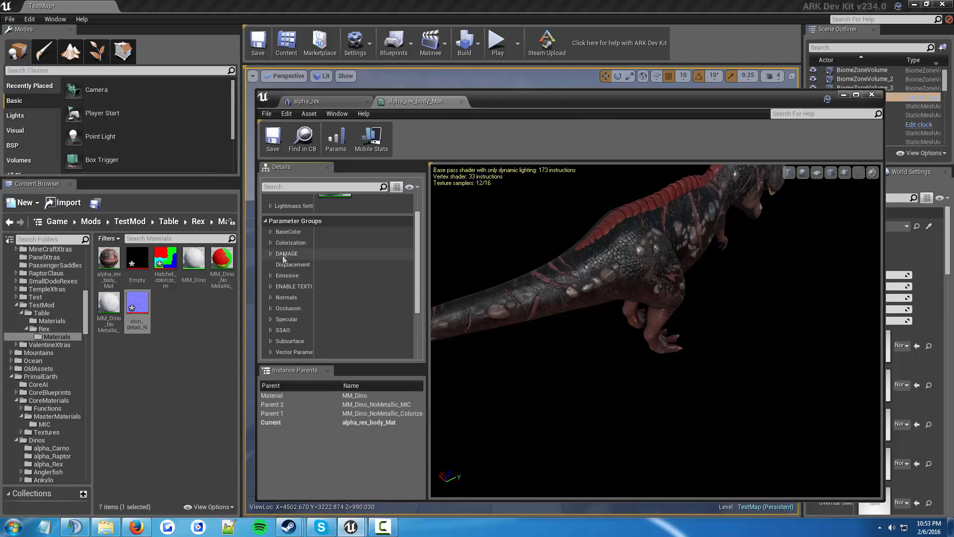
# Copy the BaseColor albedo texture alpha_rex_body_D into TestMod's Table/Rex/Materials folder and assign the copy to alpha_rex_body_Mat's albedo map
pyautogui.click(271, 231)
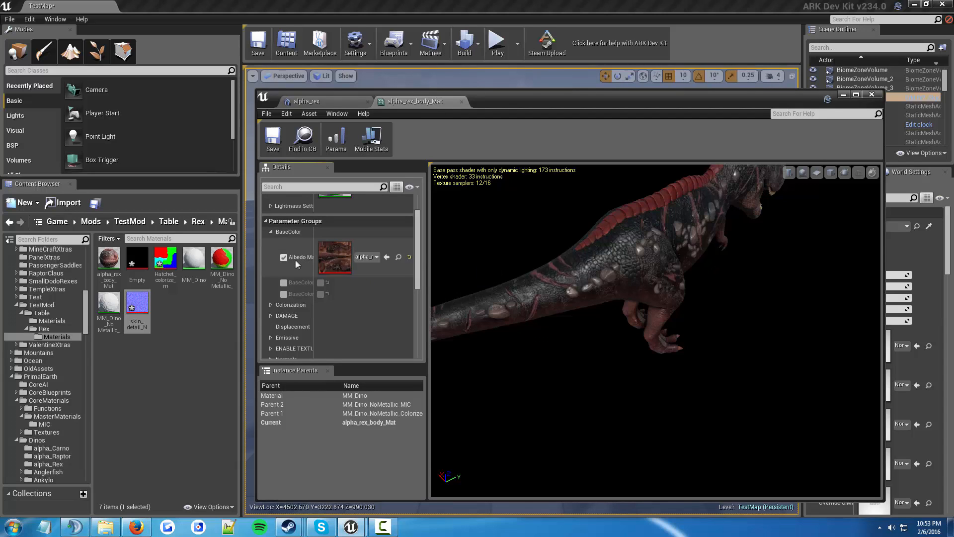
pyautogui.click(398, 257)
pyautogui.moveTo(143, 263); pyautogui.dragTo(60, 337)
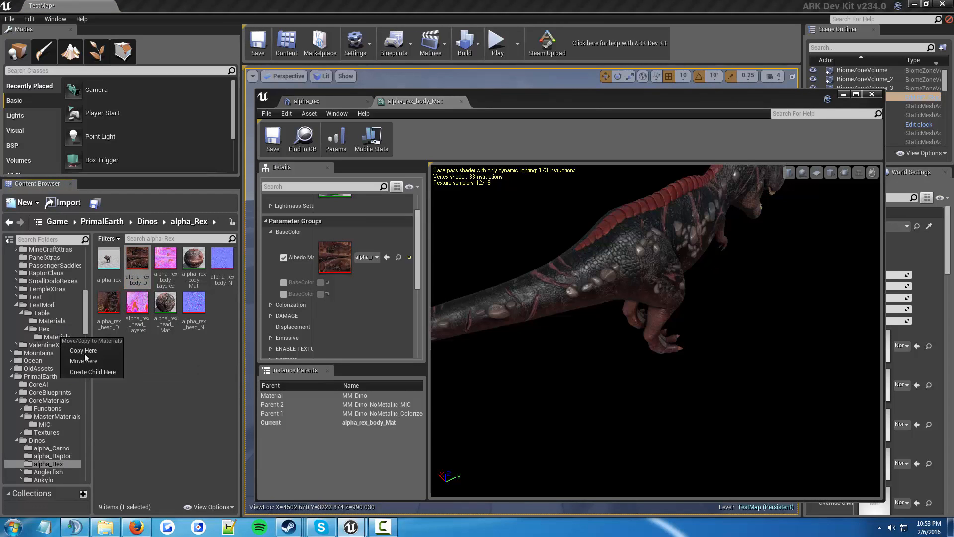
pyautogui.click(85, 353)
pyautogui.click(55, 339)
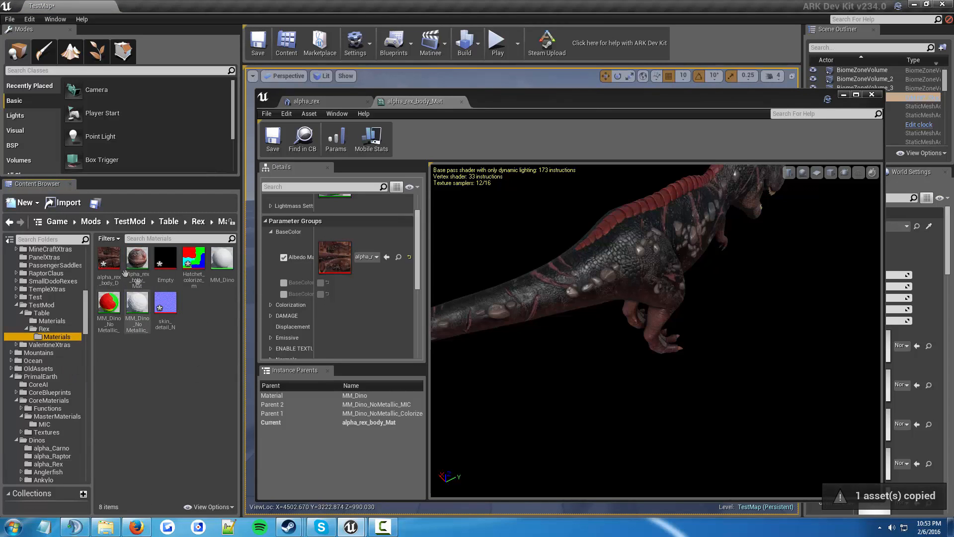
pyautogui.moveTo(109, 264); pyautogui.dragTo(364, 264)
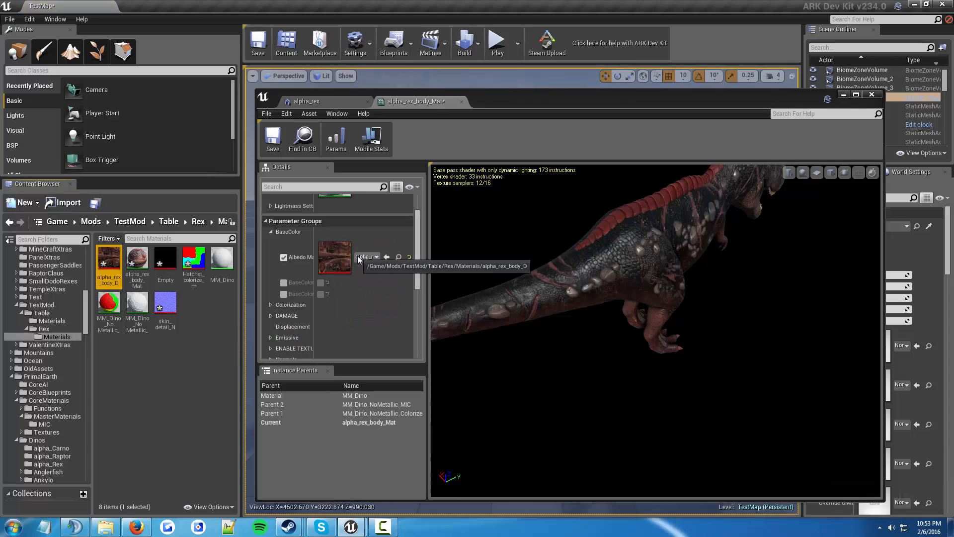
# Check the Colorization, DAMAGE and ENABLE TEXTURES parameter groups of alpha_rex_body_Mat for enabled texture entries
pyautogui.scroll(-2, 278, 259)
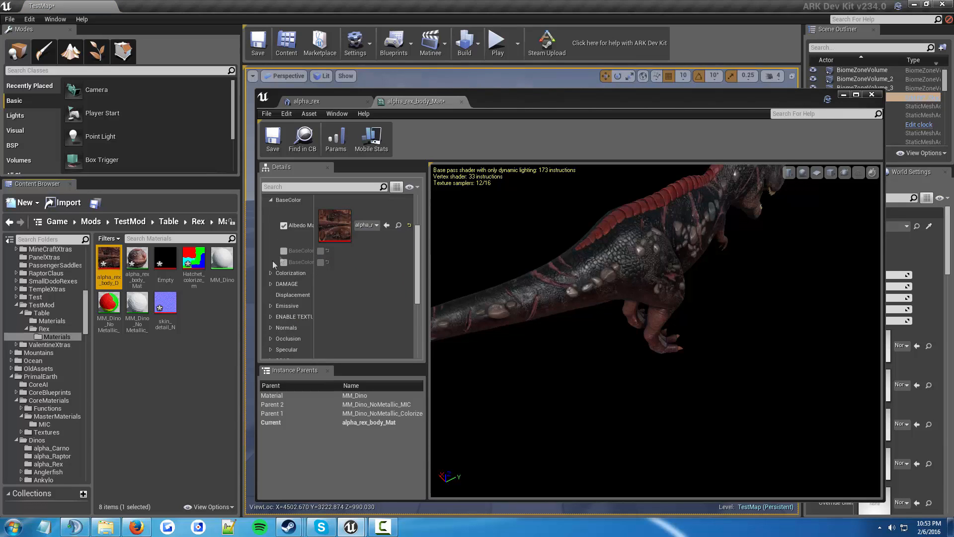
pyautogui.click(271, 201)
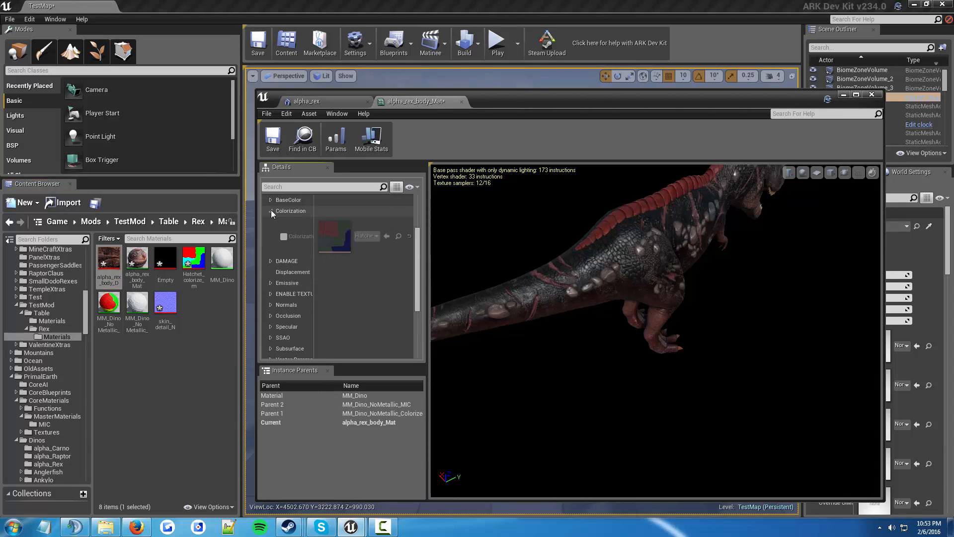
pyautogui.click(271, 222)
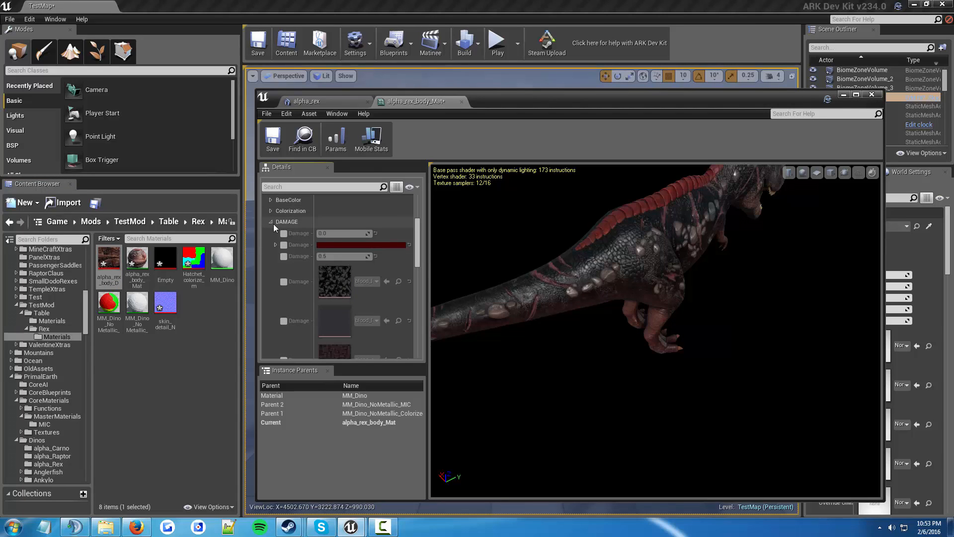
pyautogui.scroll(-5, 275, 224)
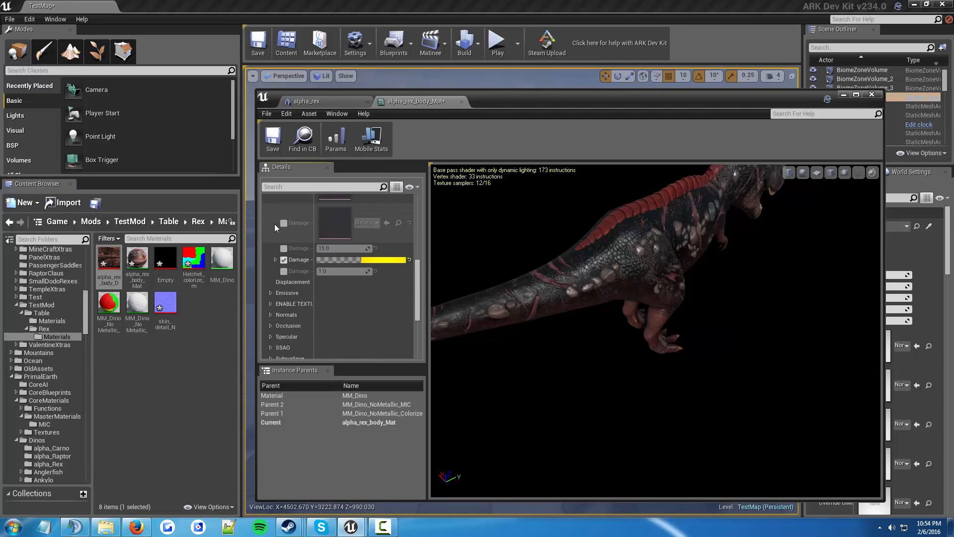
pyautogui.scroll(6, 275, 224)
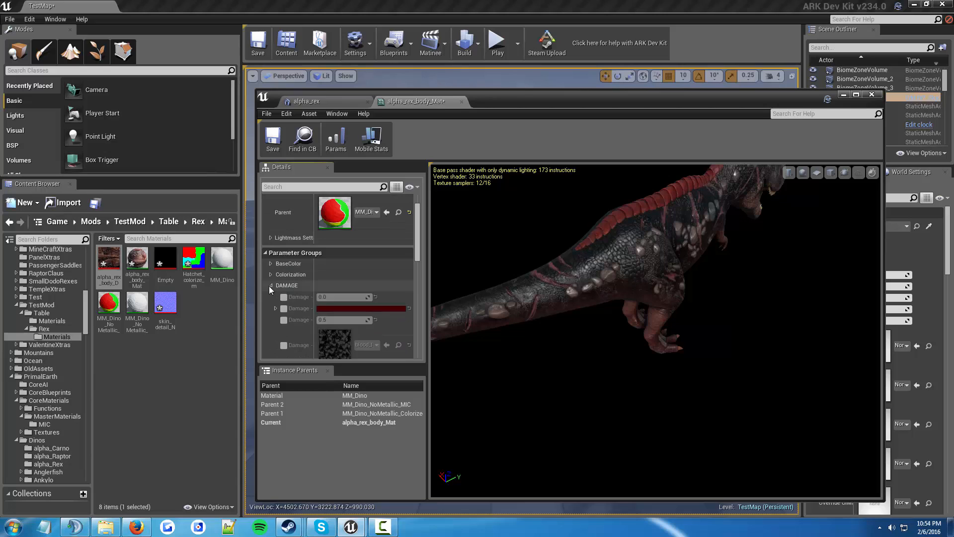
pyautogui.click(271, 285)
pyautogui.scroll(-2, 270, 281)
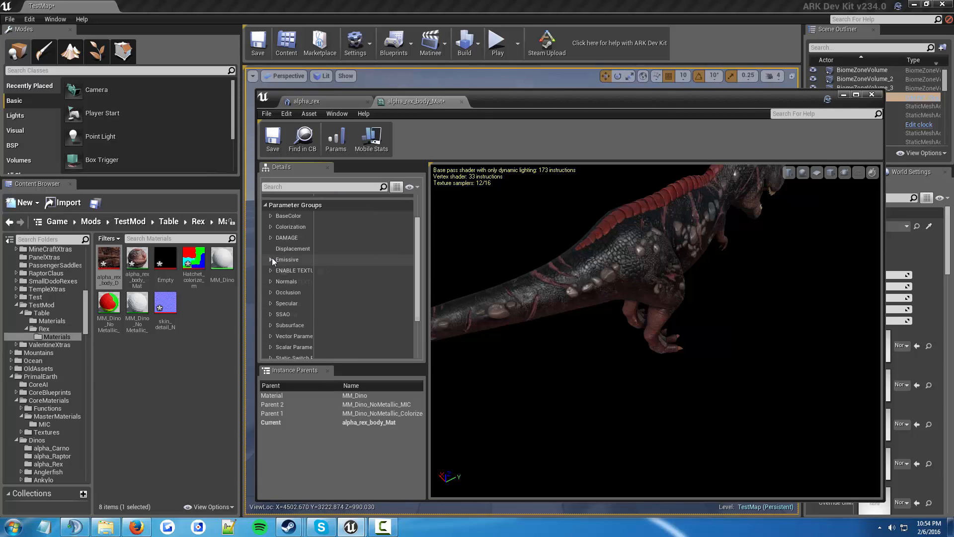
pyautogui.click(270, 271)
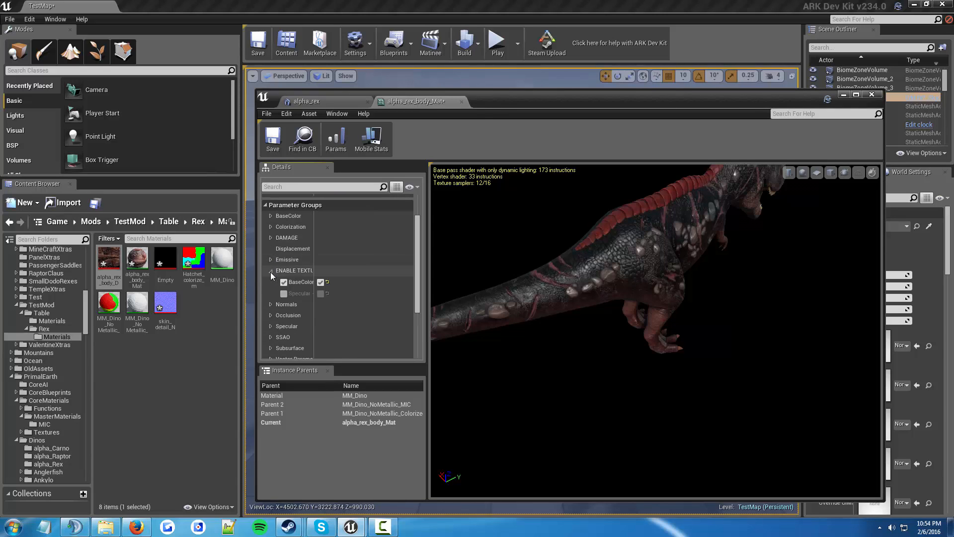
pyautogui.click(270, 272)
# Copy the Normals texture alpha_rex_body_N into TestMod's Table/Rex/Materials folder and assign the copy to alpha_rex_body_Mat's normal map
pyautogui.click(271, 281)
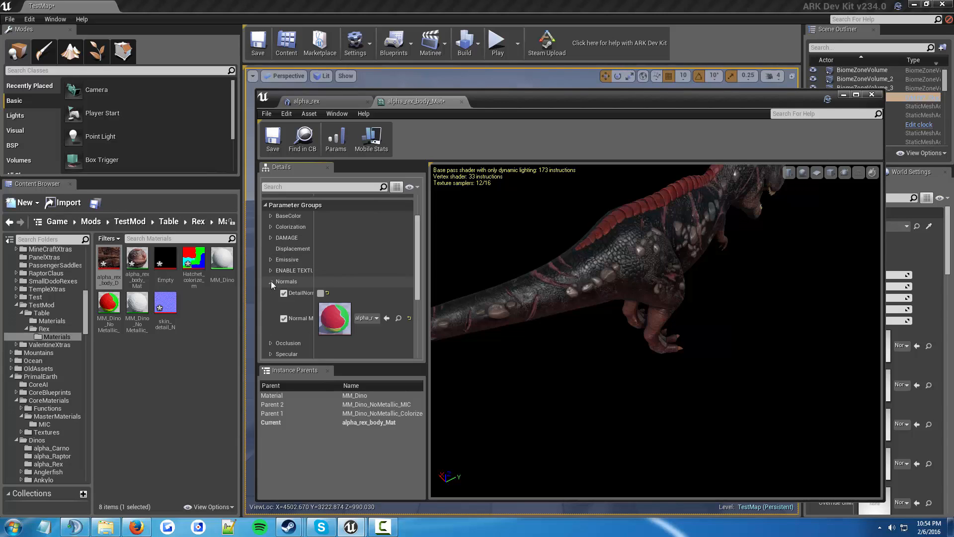
pyautogui.scroll(-2, 271, 281)
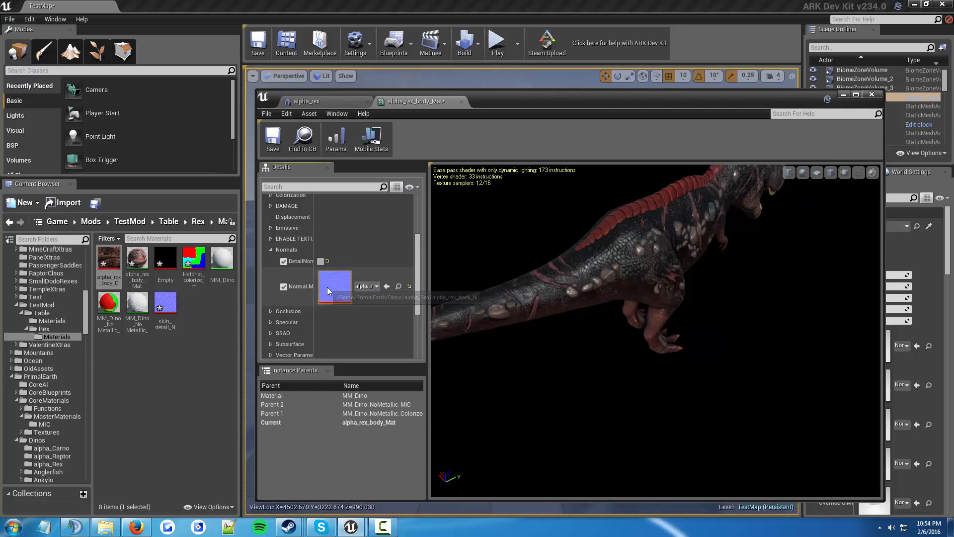
pyautogui.click(399, 287)
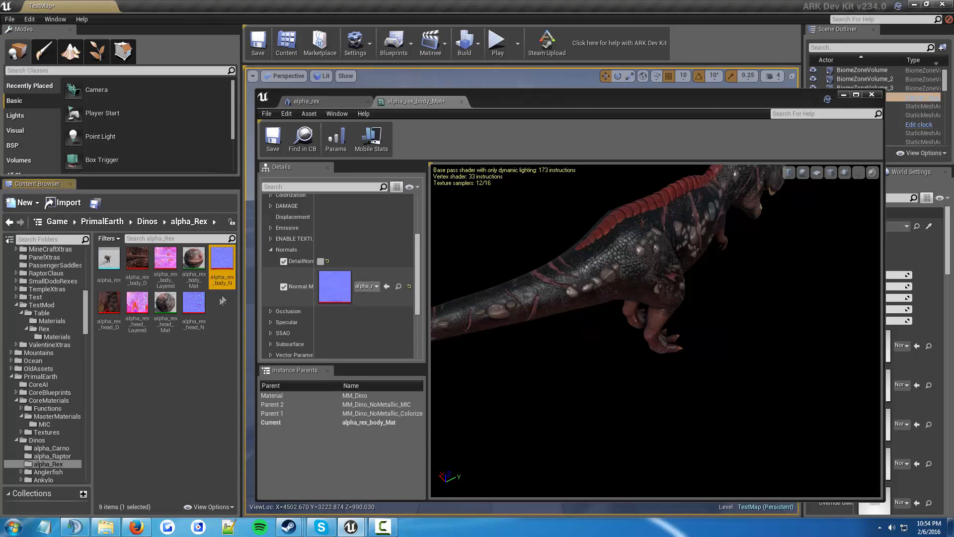
pyautogui.moveTo(226, 267); pyautogui.dragTo(55, 337)
pyautogui.click(81, 348)
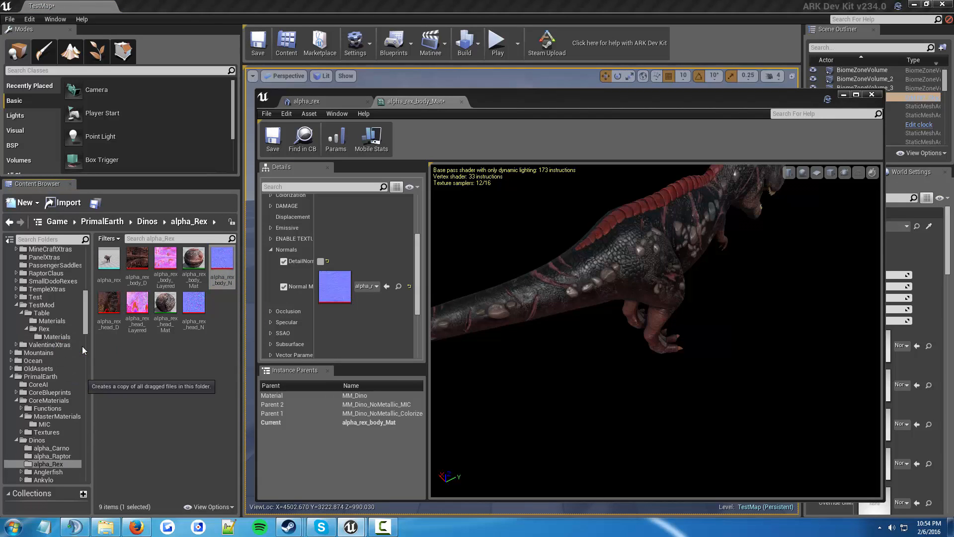
pyautogui.click(61, 336)
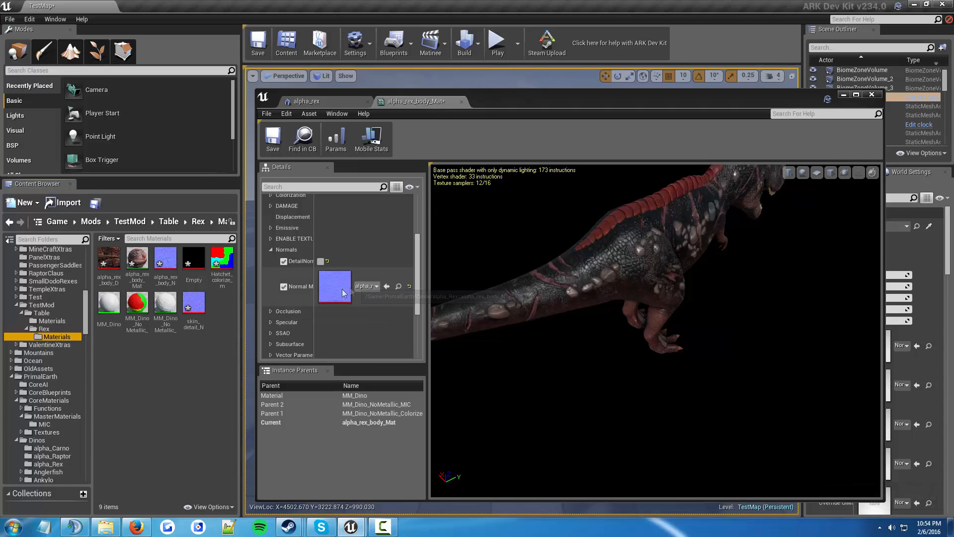
pyautogui.moveTo(158, 284); pyautogui.dragTo(344, 289)
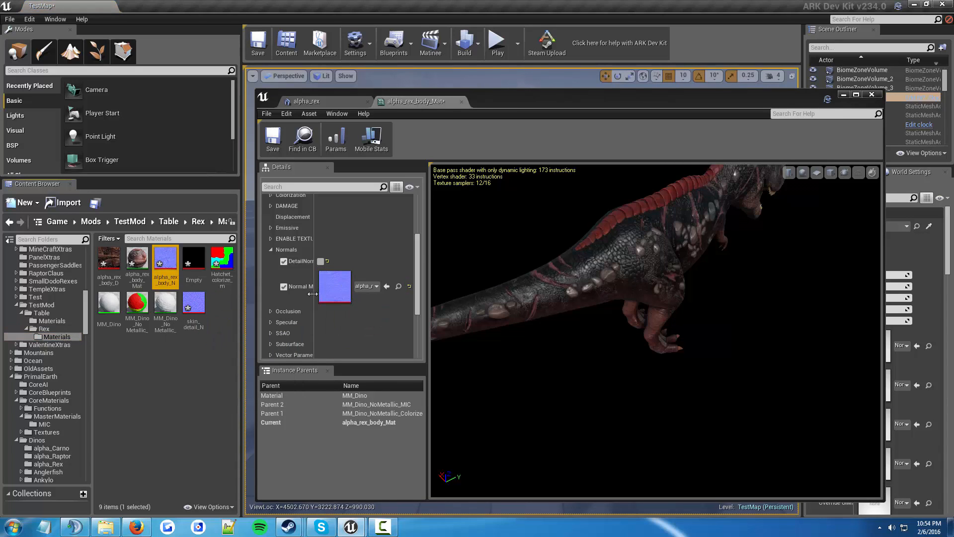
# Check the Occlusion and Specular parameter groups of alpha_rex_body_Mat for enabled entries
pyautogui.click(270, 312)
pyautogui.click(270, 311)
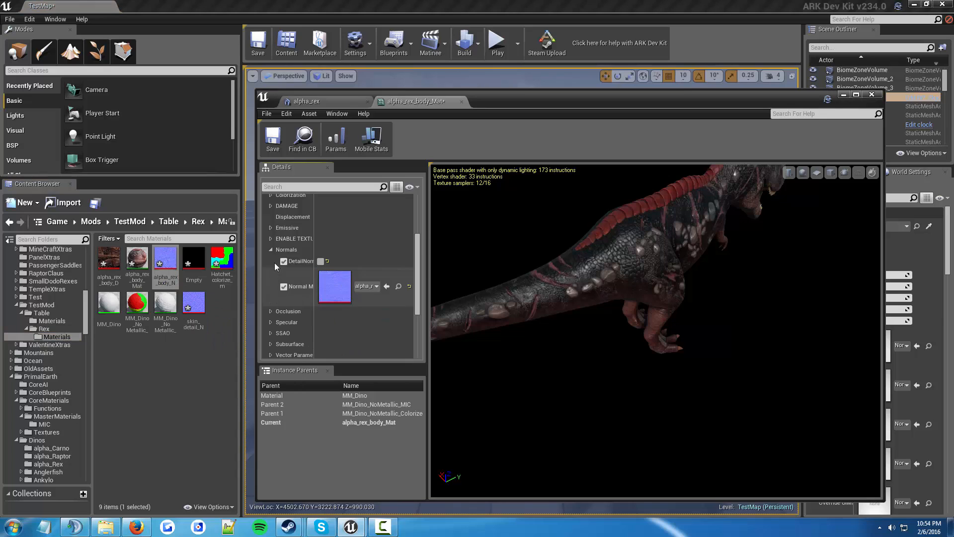
pyautogui.click(271, 252)
pyautogui.scroll(-1, 271, 252)
pyautogui.click(272, 245)
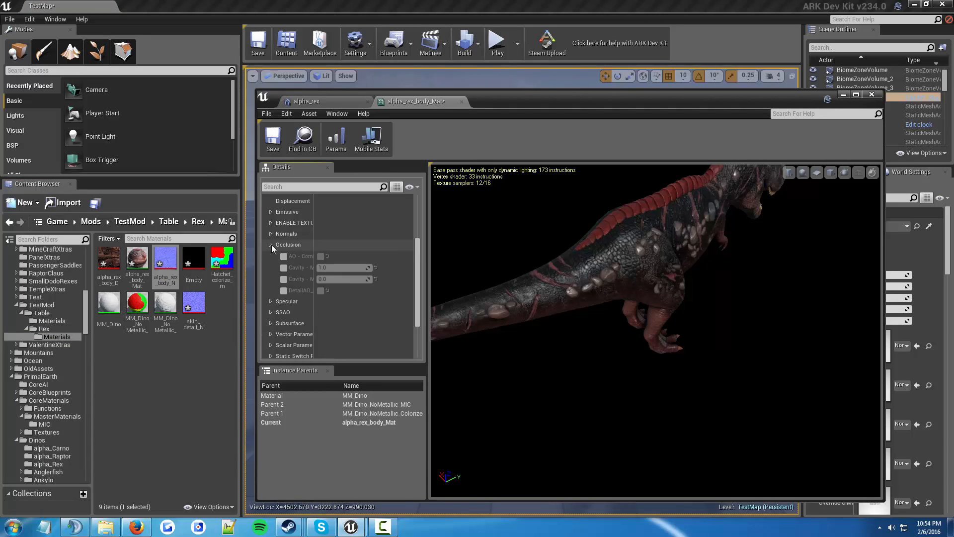
pyautogui.click(271, 245)
pyautogui.click(273, 255)
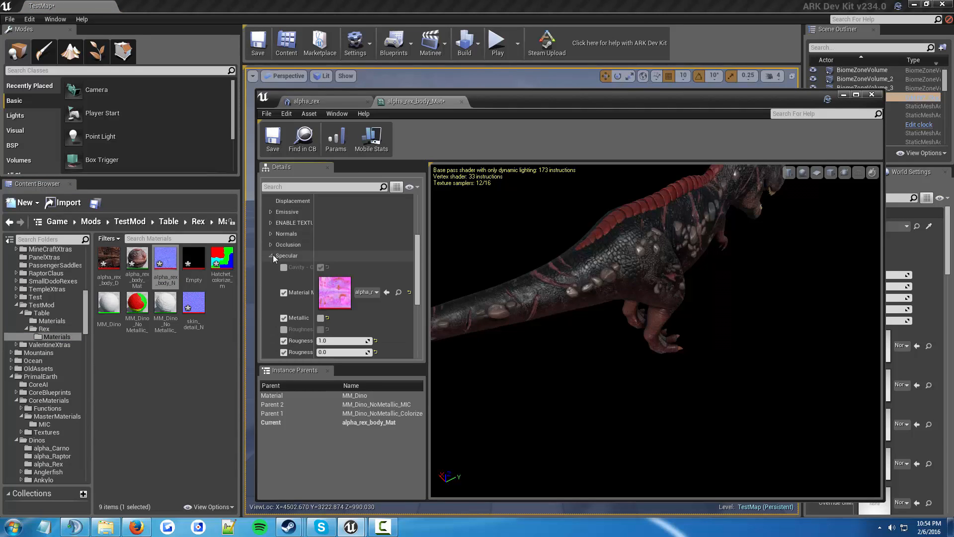
pyautogui.scroll(-1, 363, 277)
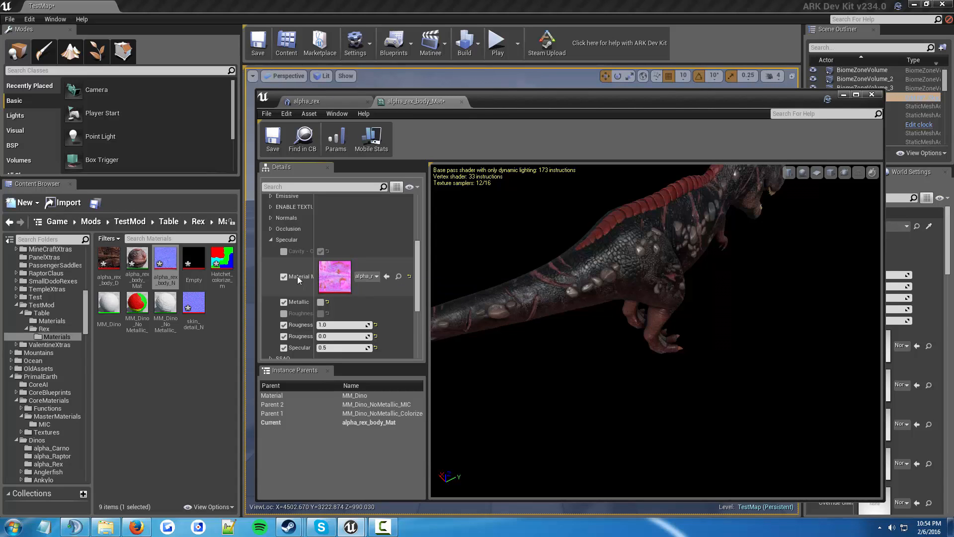
pyautogui.scroll(-4, 328, 275)
pyautogui.scroll(3, 328, 274)
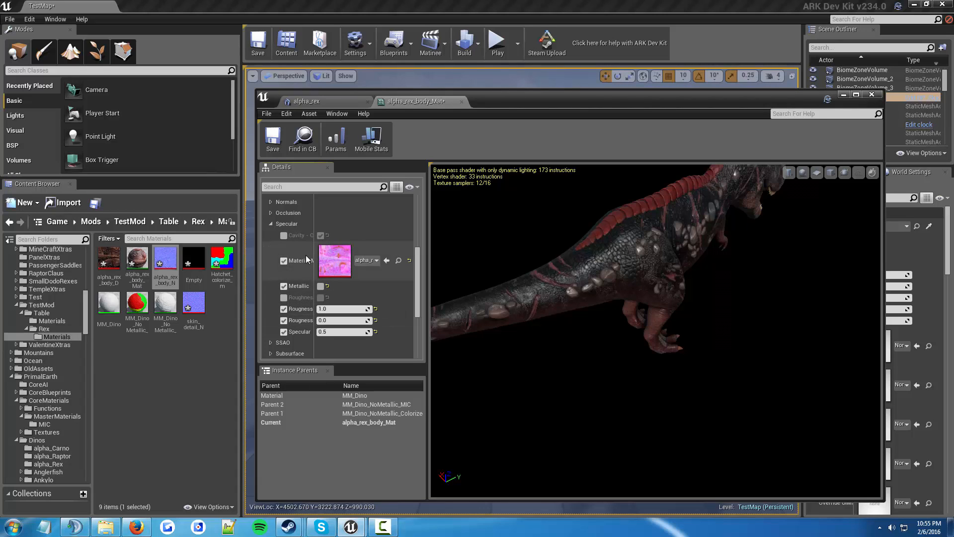
# Copy the Specular texture alpha_rex_body_Layered into TestMod's Table/Rex/Materials folder and assign the copy to alpha_rex_body_Mat's material map
pyautogui.click(399, 260)
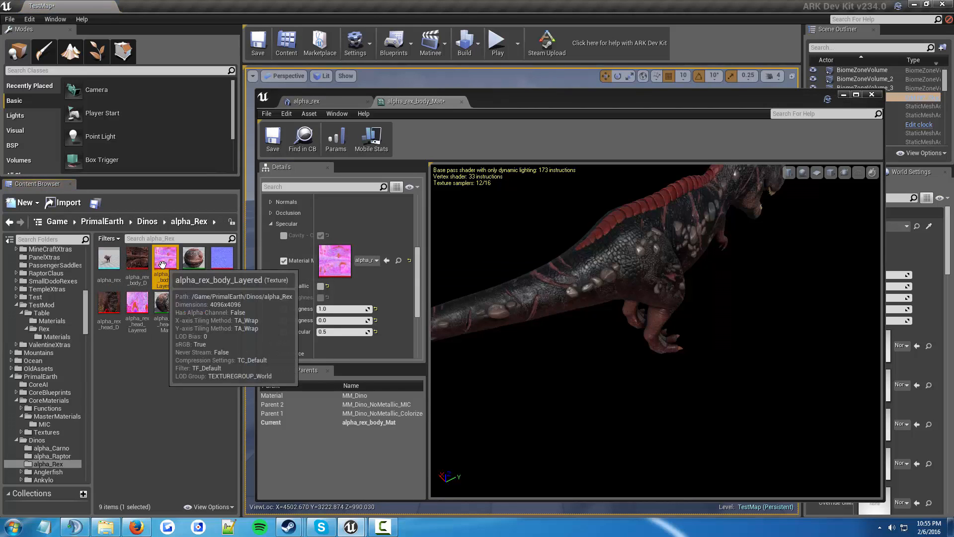
pyautogui.moveTo(162, 269)
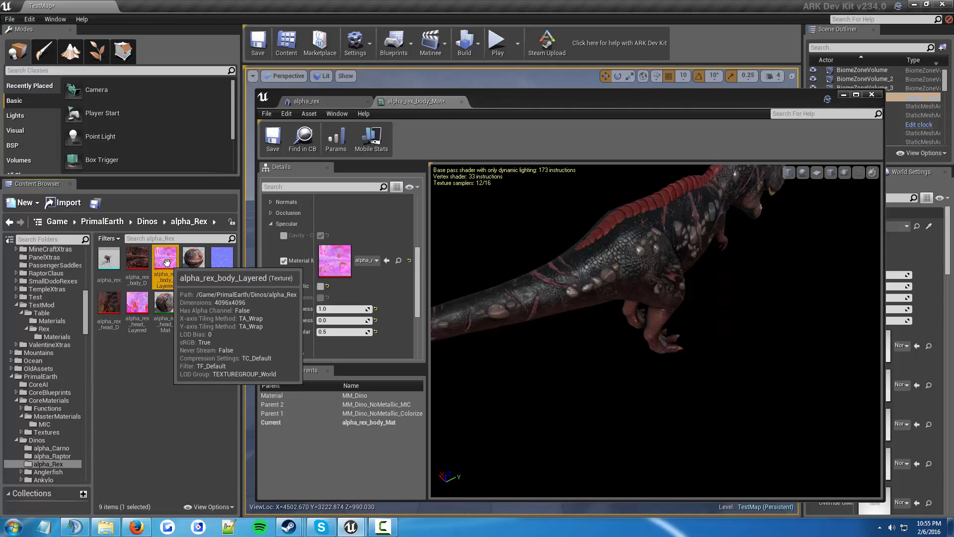
pyautogui.moveTo(166, 262); pyautogui.dragTo(58, 336)
pyautogui.click(76, 348)
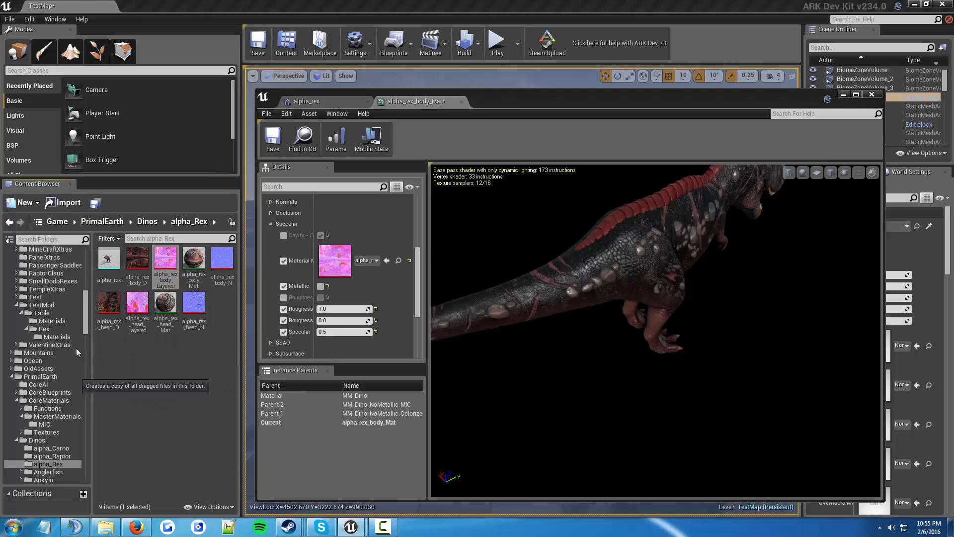
pyautogui.click(60, 338)
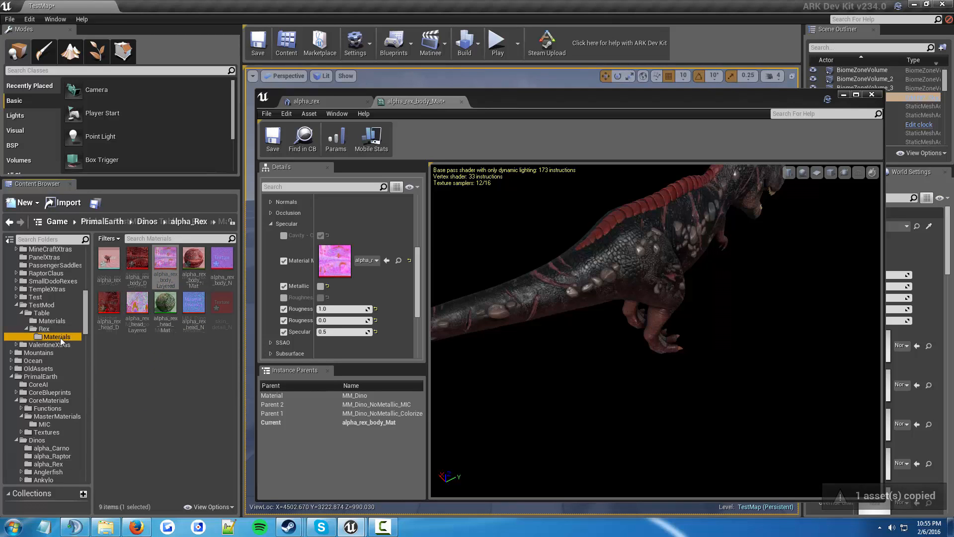
pyautogui.moveTo(332, 291); pyautogui.dragTo(384, 262)
# Check alpha_rex_body_Mat's SSAO, Subsurface, Vector, Scalar, Static Switch and Texture parameter groups for enabled entries
pyautogui.scroll(-3, 298, 248)
pyautogui.click(271, 278)
pyautogui.click(269, 279)
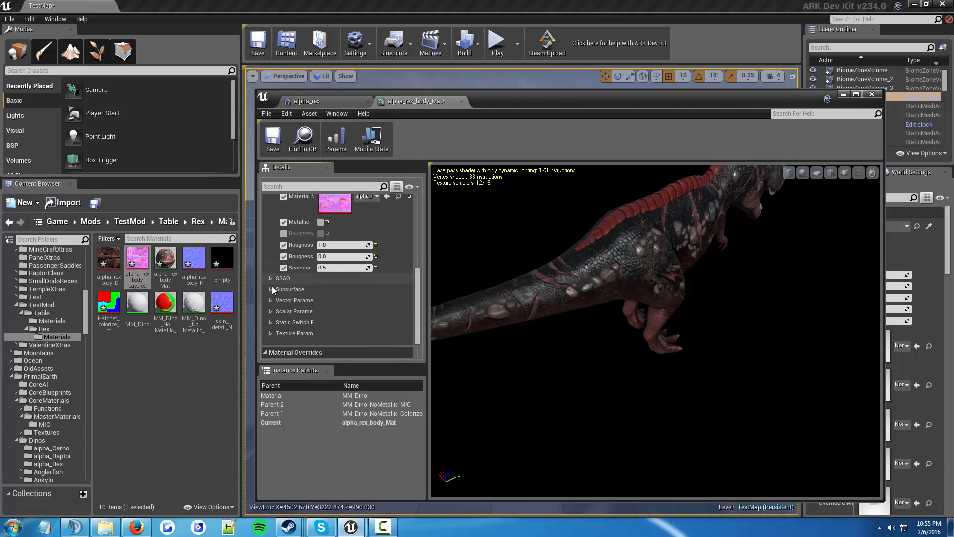
pyautogui.click(271, 290)
pyautogui.click(270, 290)
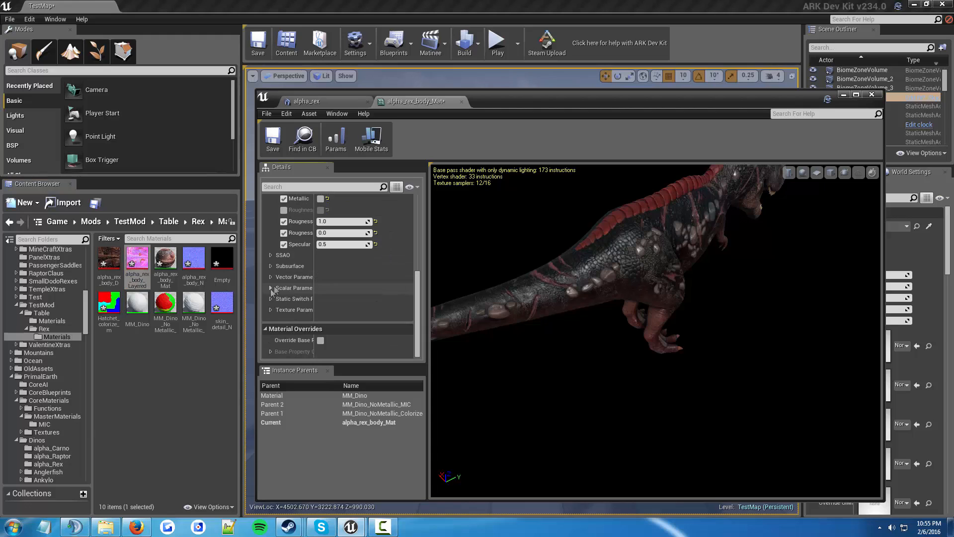
pyautogui.click(273, 277)
pyautogui.click(273, 277)
pyautogui.click(270, 288)
pyautogui.click(270, 288)
pyautogui.click(270, 299)
pyautogui.click(272, 300)
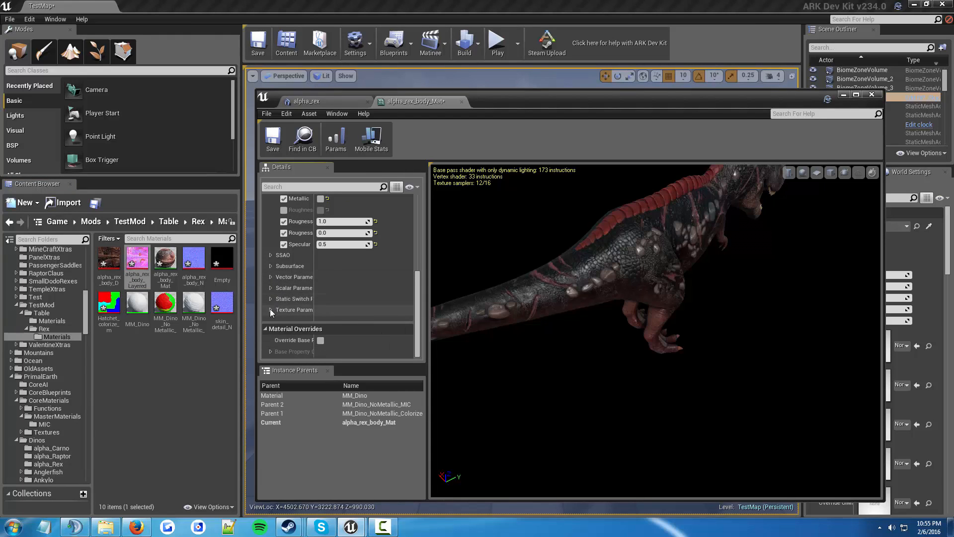
pyautogui.click(270, 309)
pyautogui.scroll(-1, 289, 296)
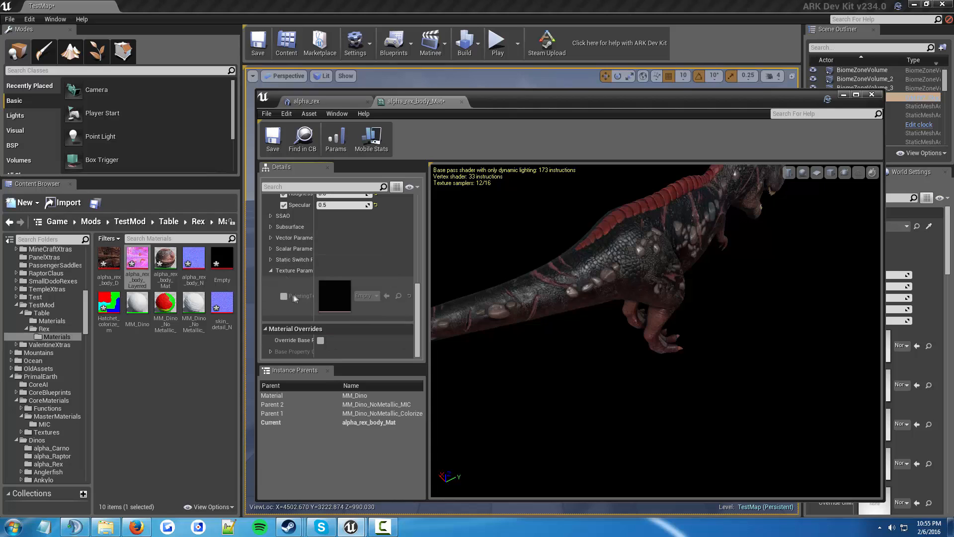
pyautogui.click(271, 271)
# Save alpha_rex_body_Mat and close its editor
pyautogui.scroll(6, 347, 303)
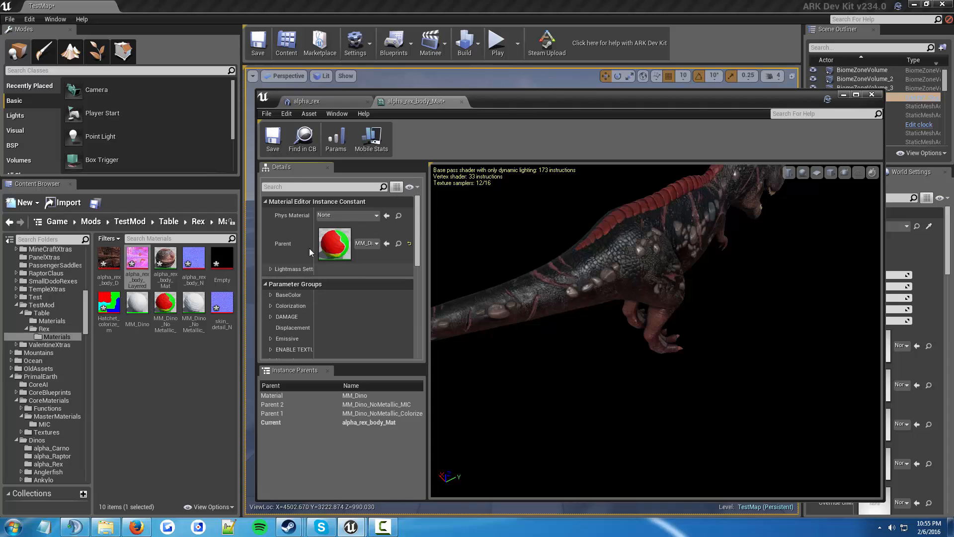
pyautogui.click(275, 146)
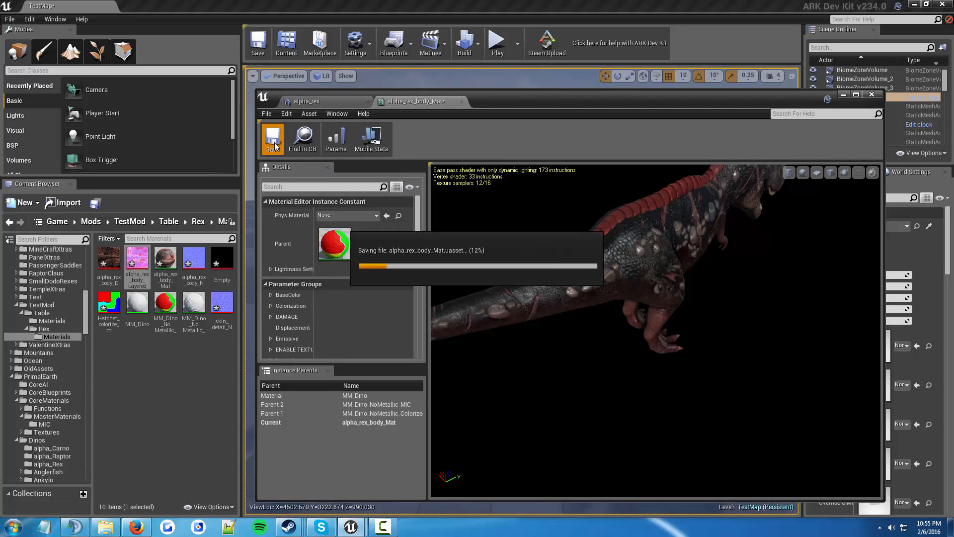
pyautogui.click(462, 102)
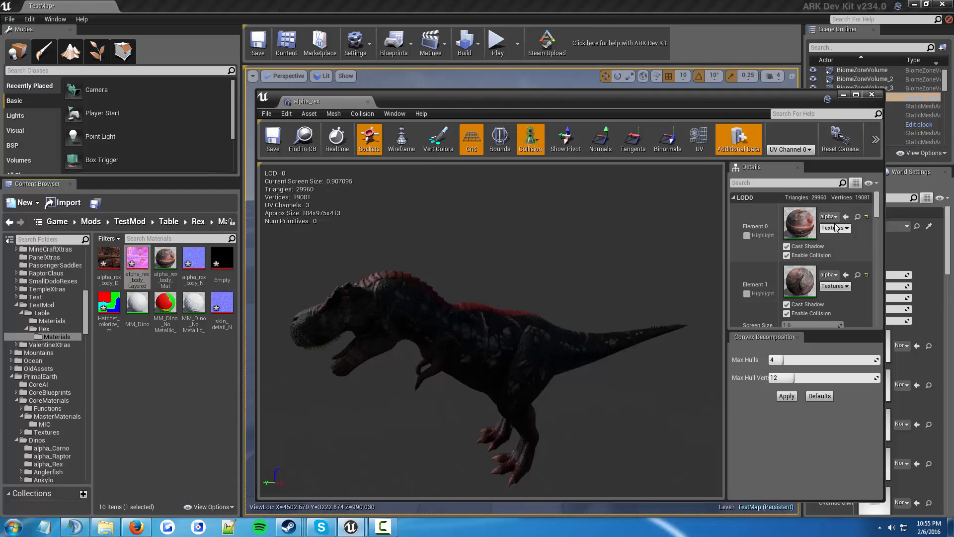
# Copy alpha_rex_head_Mat into TestMod's Table/Rex/Materials folder, assign the copy to Element 1 of the alpha_rex mesh, and save the mesh
pyautogui.click(858, 275)
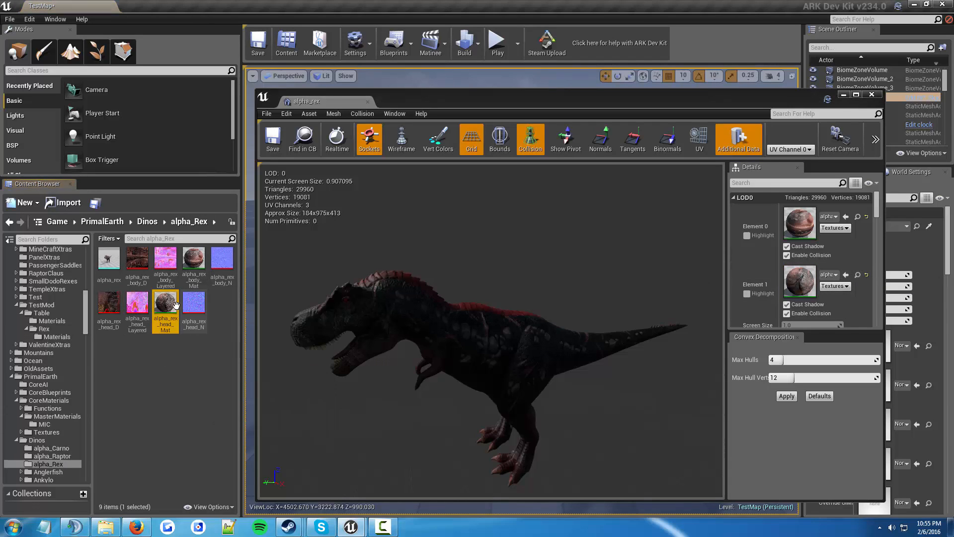
pyautogui.moveTo(166, 303); pyautogui.dragTo(57, 336)
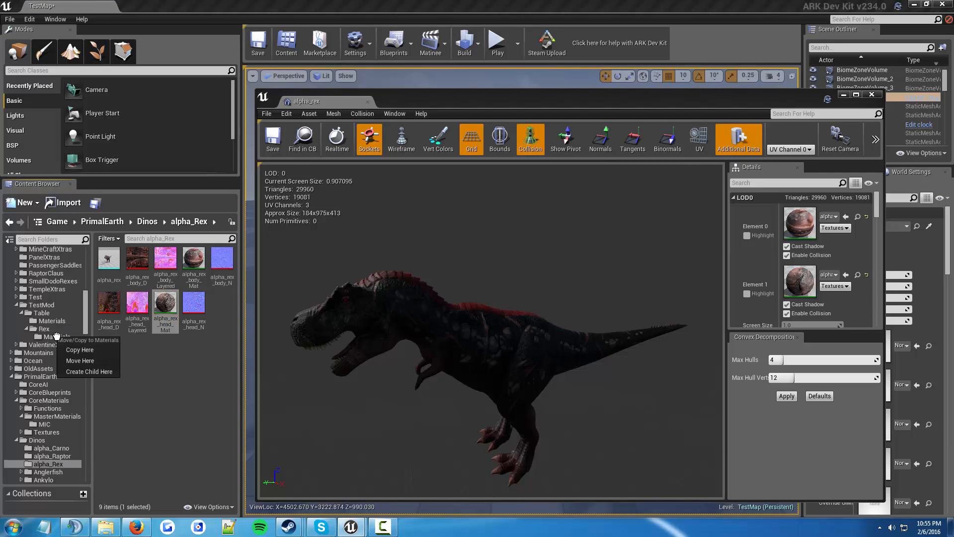
pyautogui.click(82, 352)
pyautogui.click(57, 337)
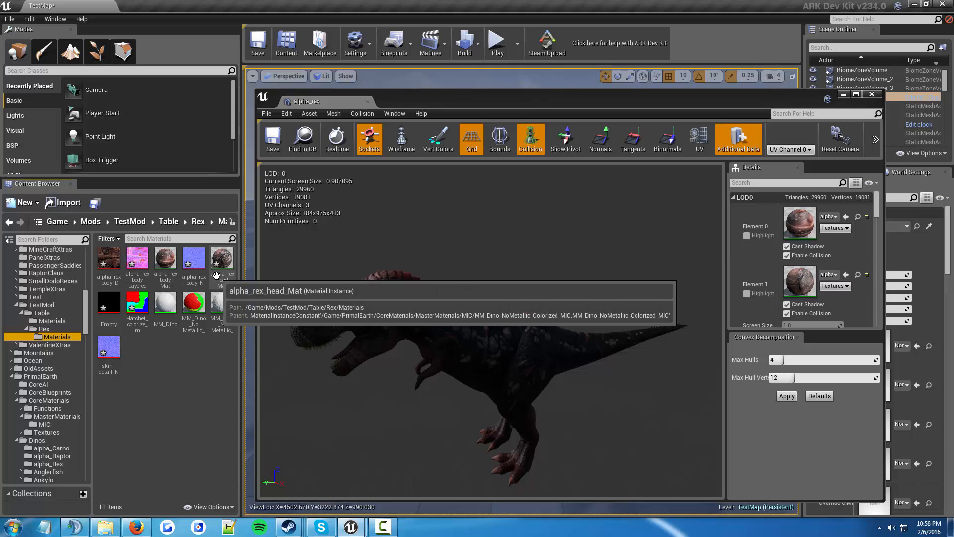
pyautogui.moveTo(216, 275); pyautogui.dragTo(804, 290)
pyautogui.click(281, 149)
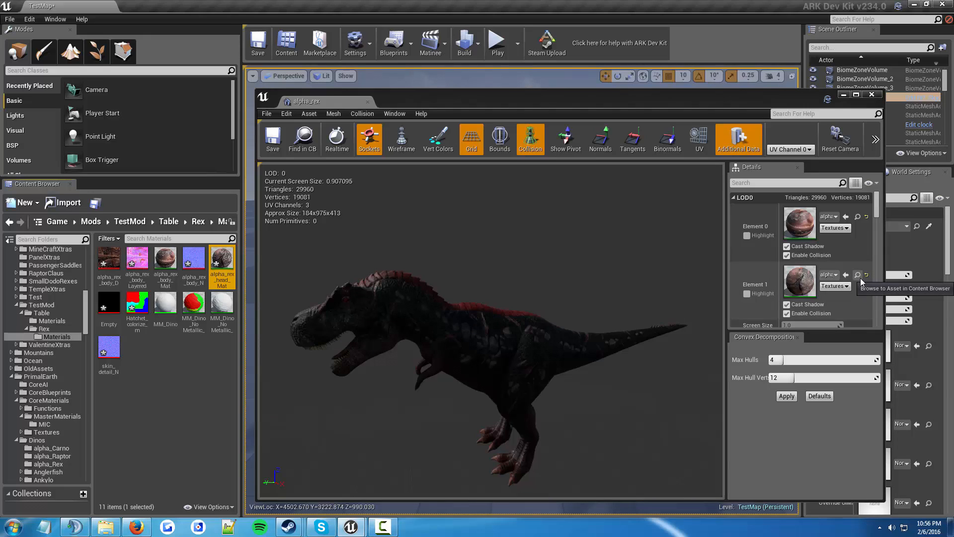
# Open TestMod's alpha_rex_head_Mat copy for editing and save the modified TestMod material and textures, leaving out the TestMap level
pyautogui.doubleClick(228, 274)
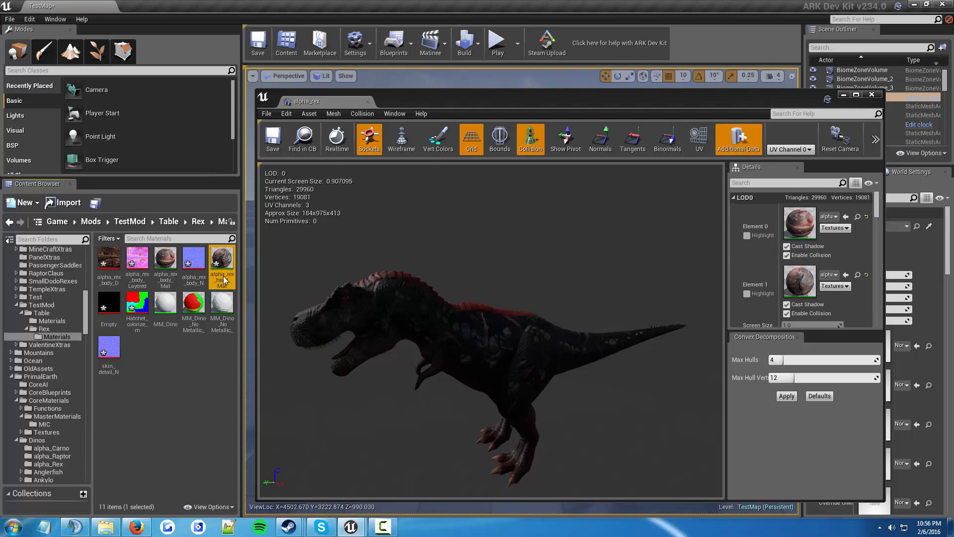
pyautogui.click(96, 210)
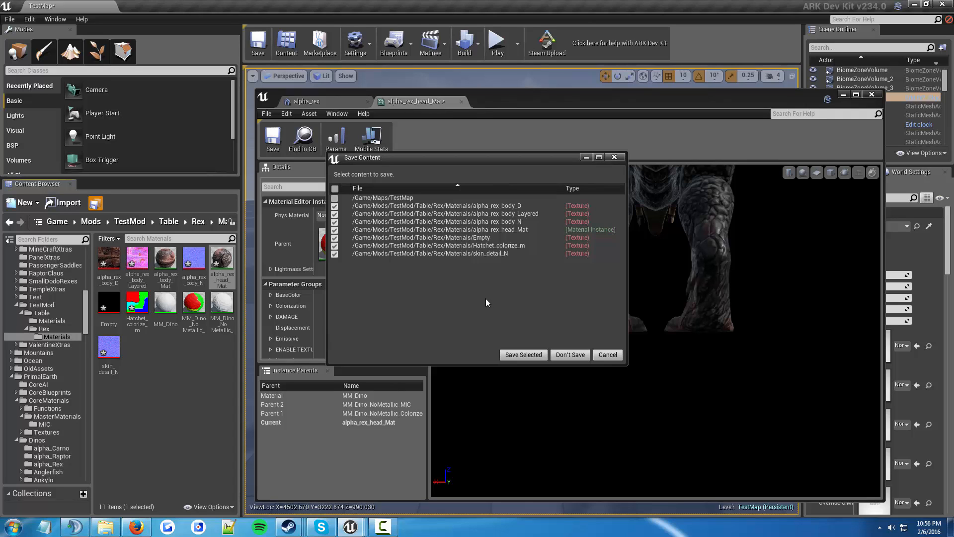
pyautogui.click(508, 354)
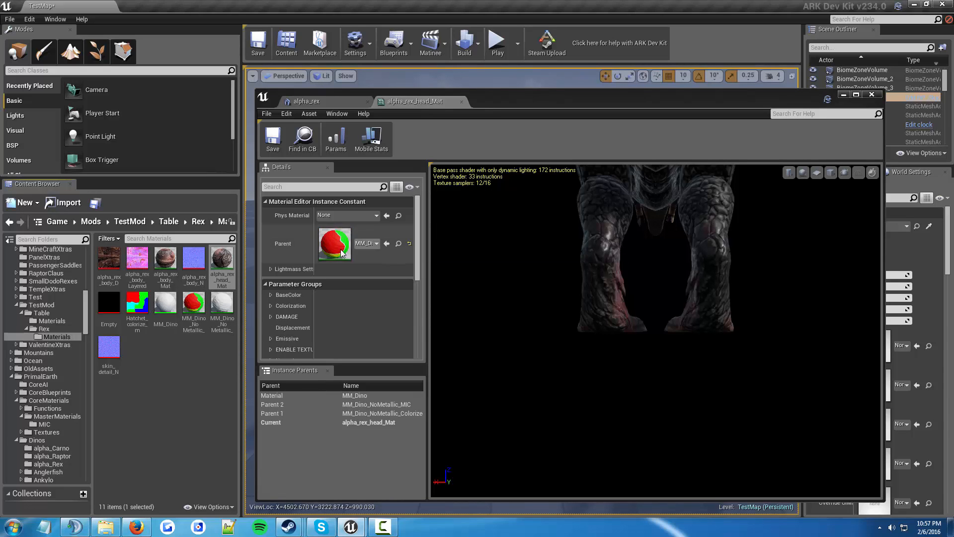
# Assign TestMod's MM_Dino_NoMetallic_Colorized_MIC as alpha_rex_head_Mat's parent, and check that parent material's own parent in its editor
pyautogui.moveTo(192, 313); pyautogui.dragTo(355, 232)
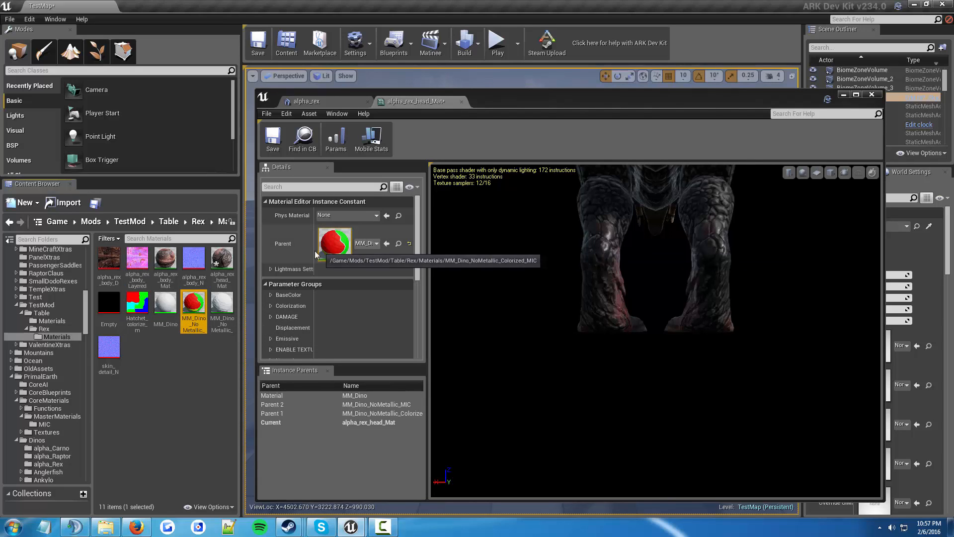
pyautogui.scroll(-3, 316, 256)
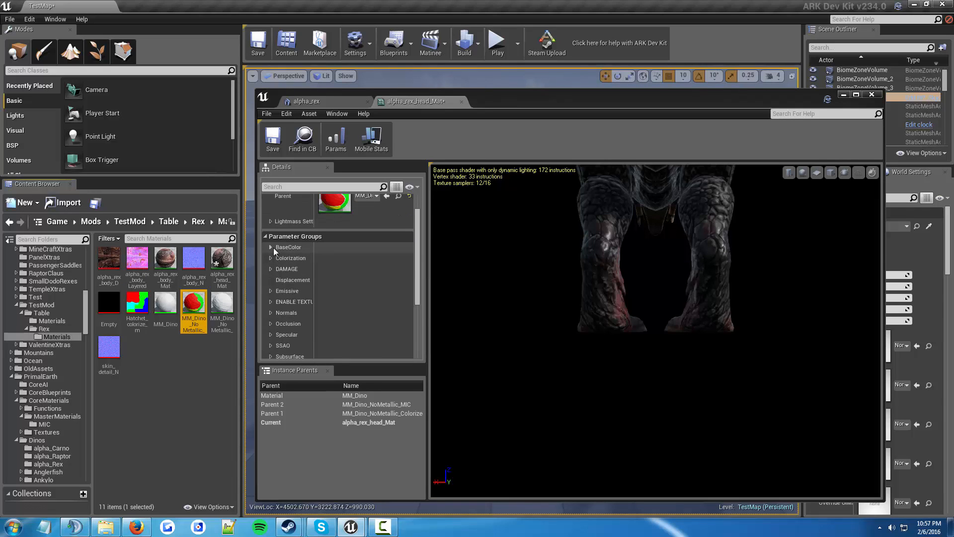
pyautogui.scroll(2, 276, 249)
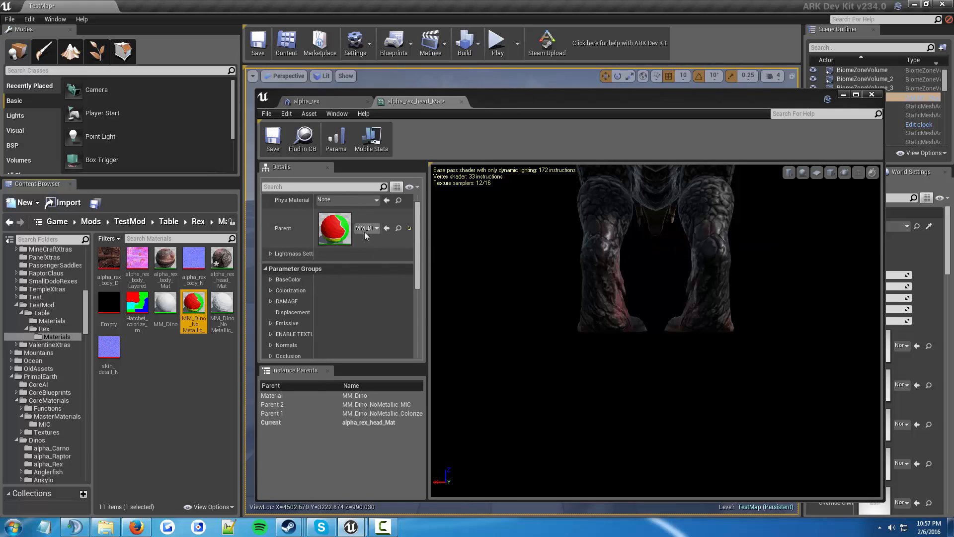
pyautogui.doubleClick(207, 304)
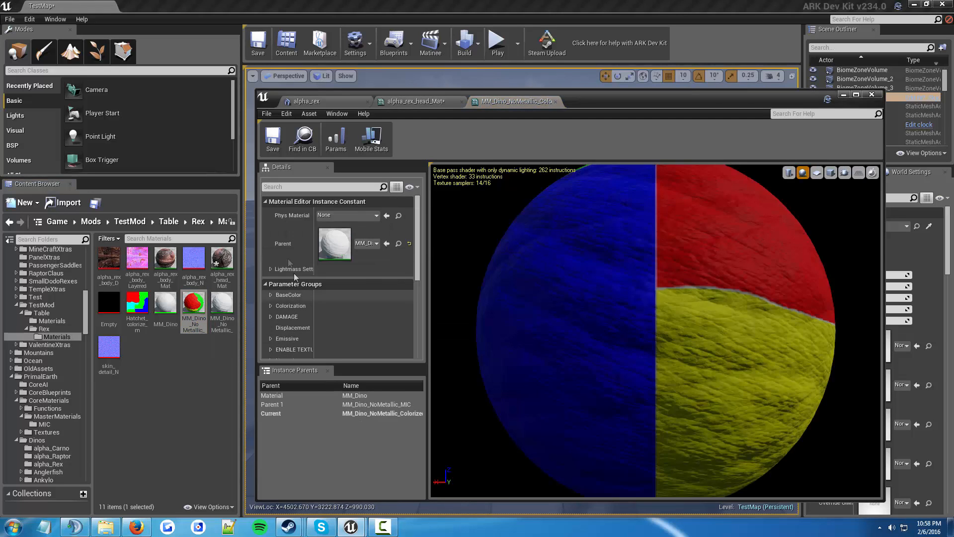
pyautogui.click(557, 102)
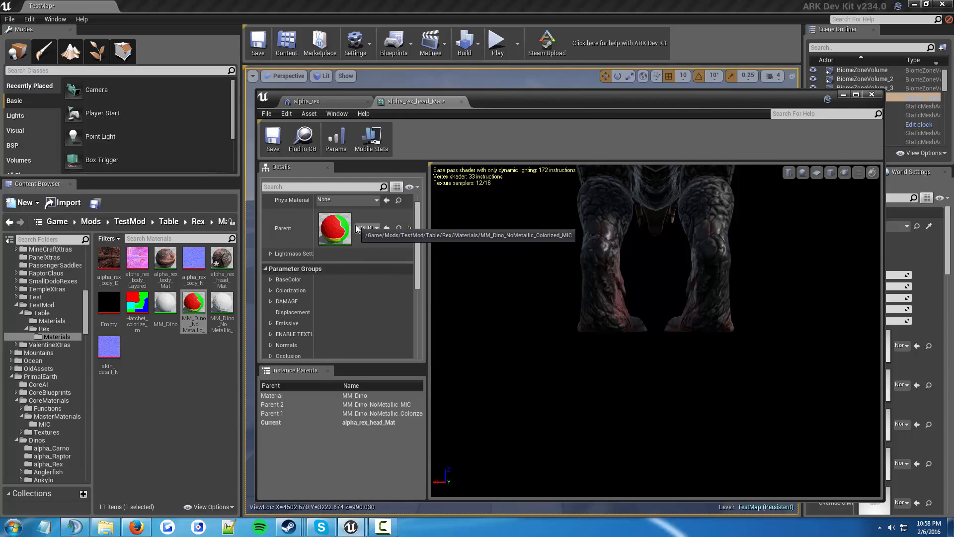
# Copy the BaseColor texture alpha_rex_head_D into TestMod's Table/Rex/Materials folder and assign the copy to alpha_rex_head_Mat's albedo map
pyautogui.scroll(-4, 329, 245)
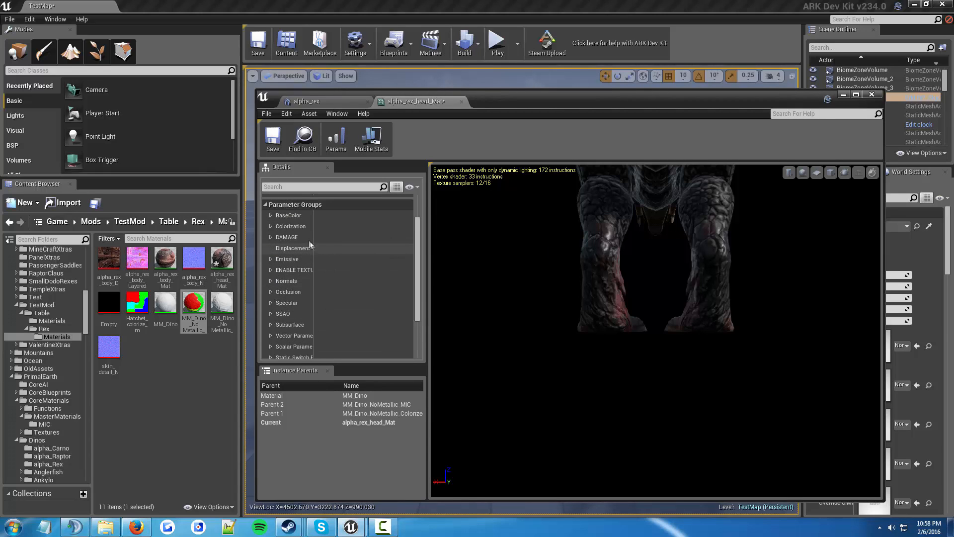
pyautogui.scroll(4, 313, 236)
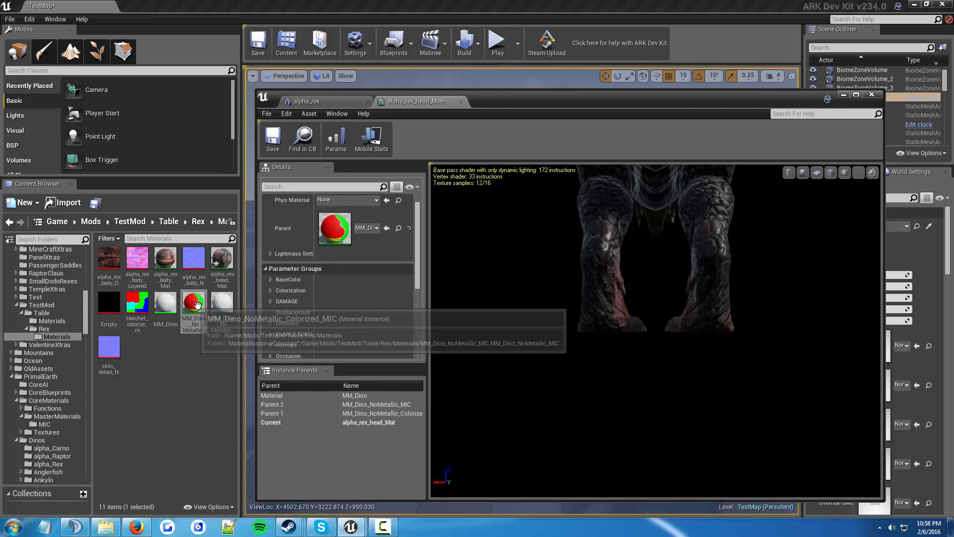
pyautogui.scroll(-4, 295, 273)
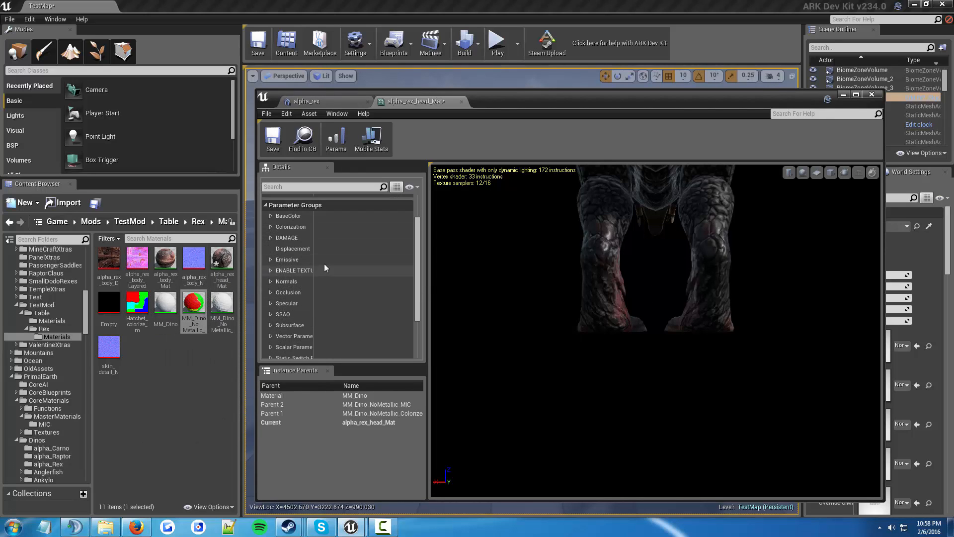
pyautogui.scroll(2, 314, 261)
pyautogui.click(270, 247)
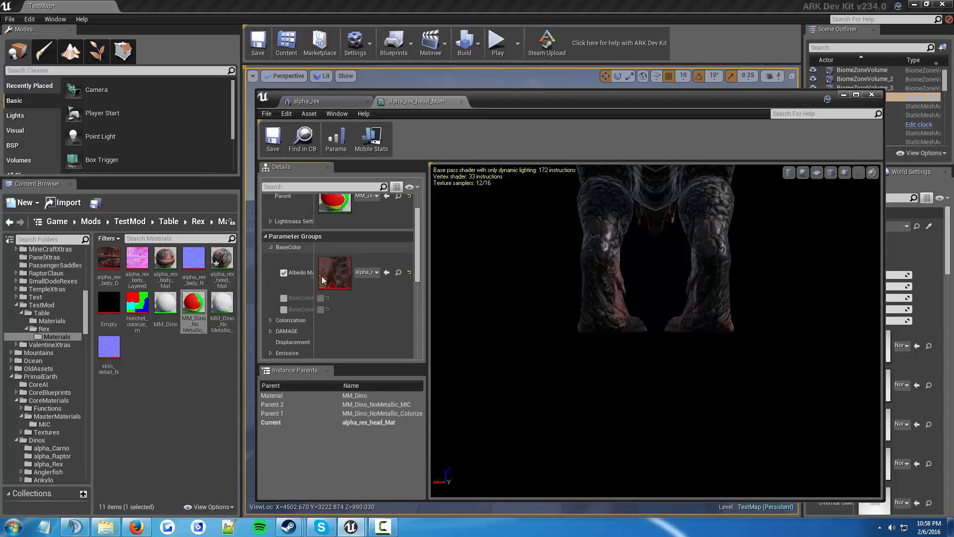
pyautogui.click(399, 273)
pyautogui.moveTo(115, 348); pyautogui.dragTo(57, 337)
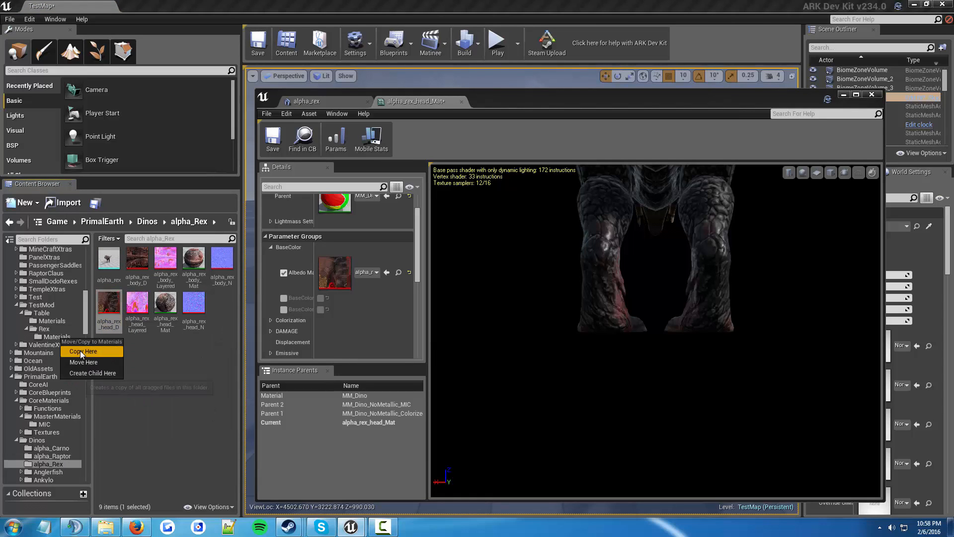
pyautogui.click(79, 350)
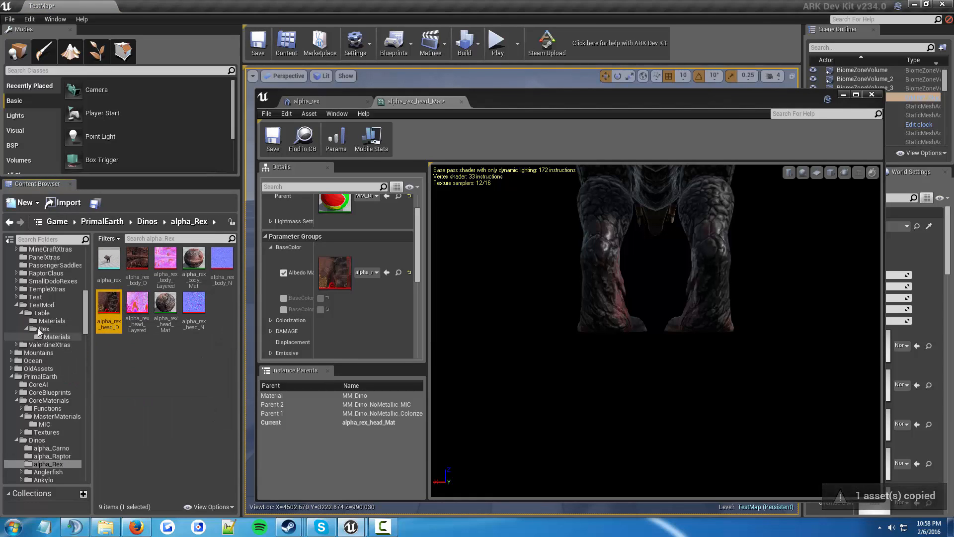
pyautogui.click(56, 337)
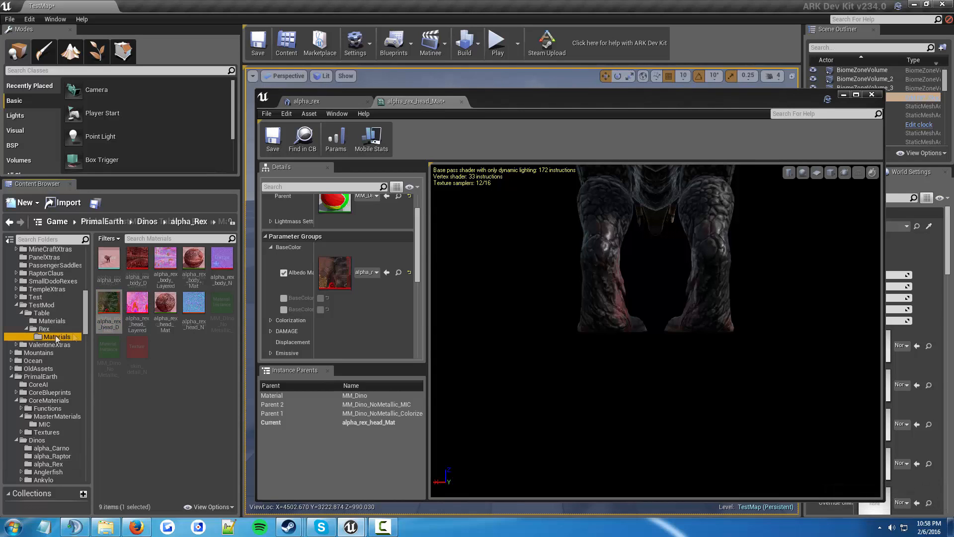
pyautogui.moveTo(224, 271); pyautogui.dragTo(371, 283)
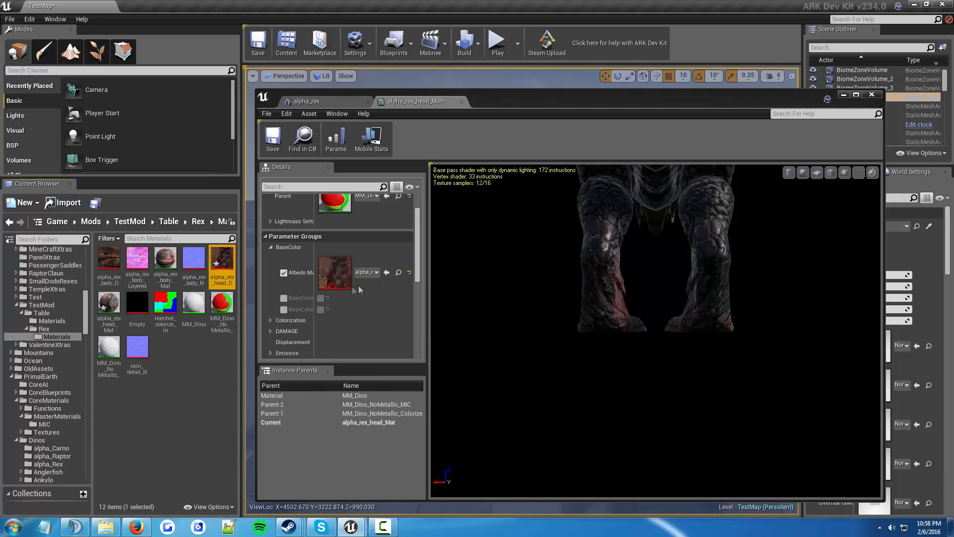
# Check alpha_rex_head_Mat's Colorization, Damage and Enable Texture parameter groups for enabled entries
pyautogui.scroll(-1, 298, 303)
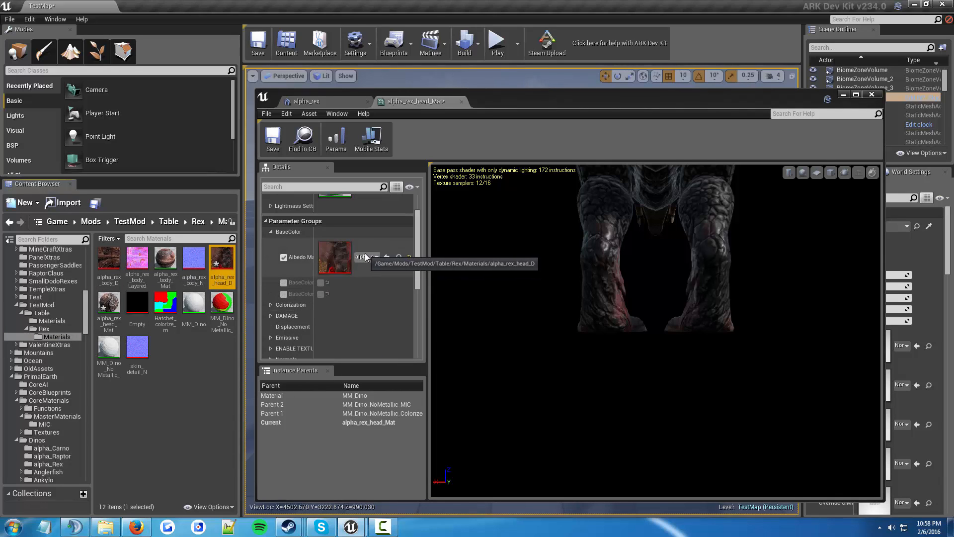
pyautogui.scroll(-2, 366, 257)
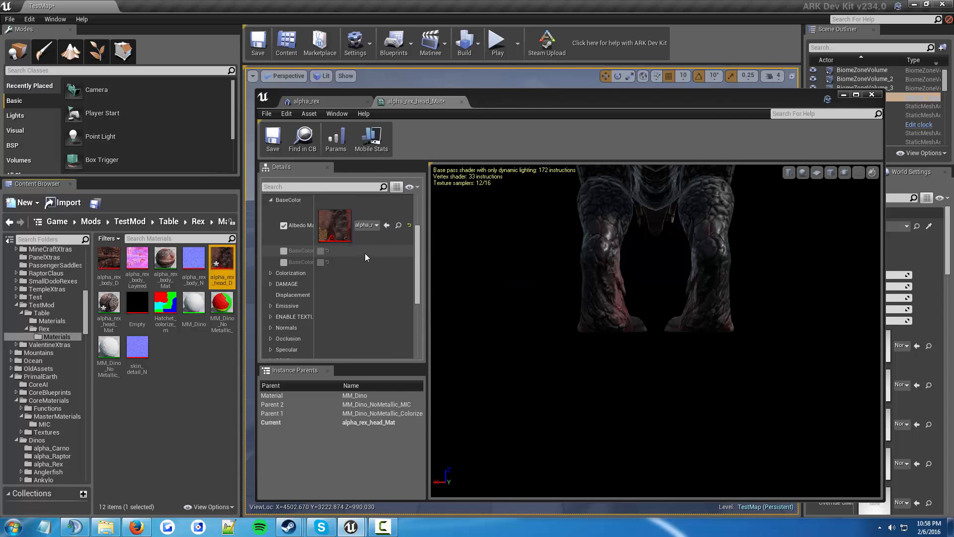
pyautogui.click(272, 273)
pyautogui.click(272, 273)
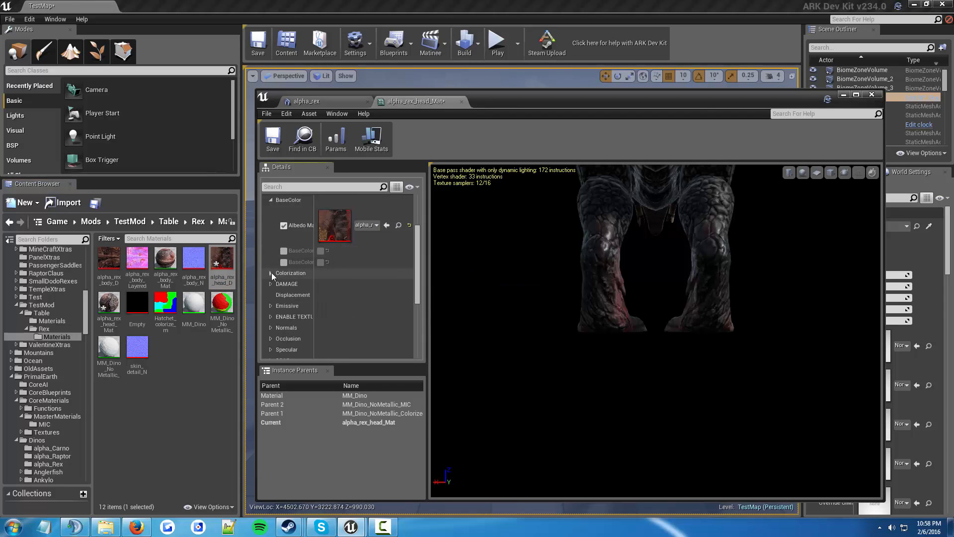
pyautogui.click(273, 284)
pyautogui.scroll(-10, 273, 284)
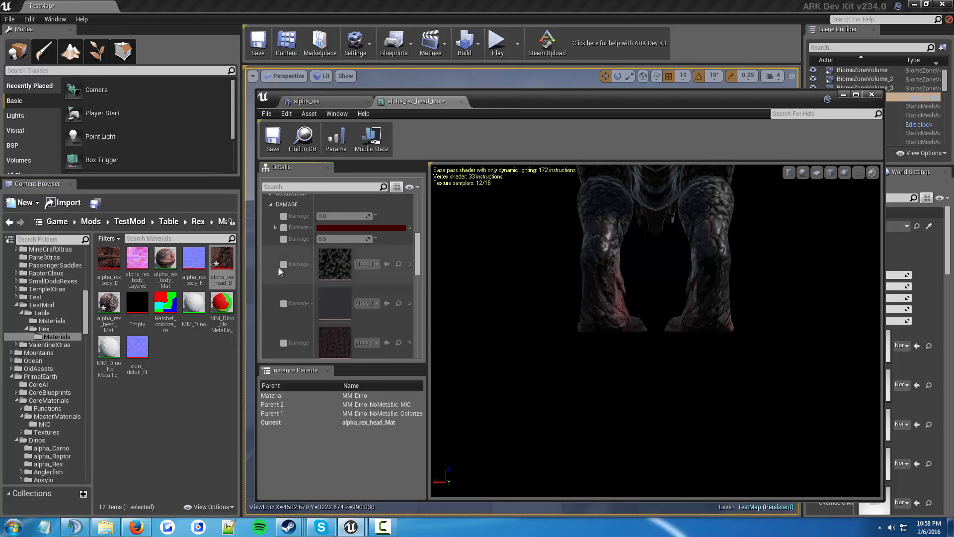
pyautogui.scroll(8, 279, 277)
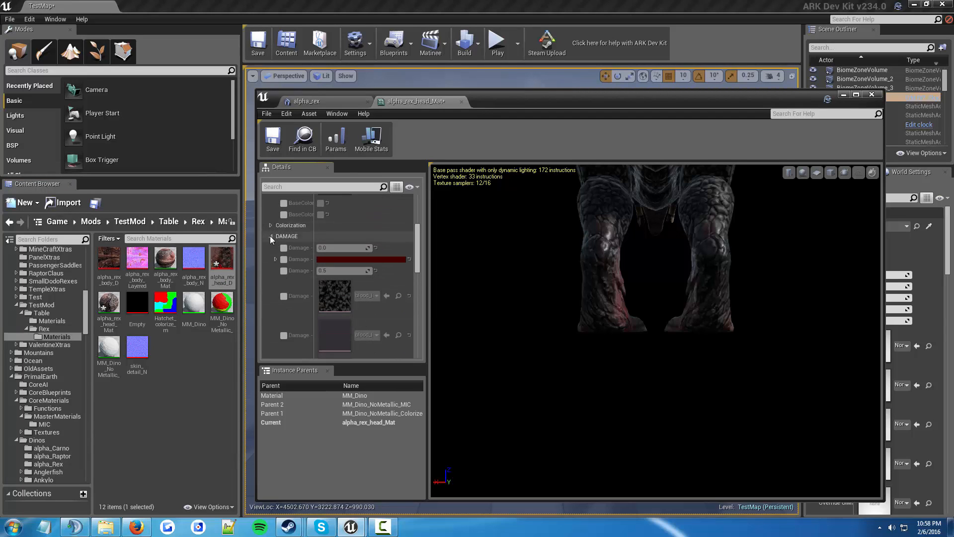
pyautogui.click(271, 236)
pyautogui.scroll(2, 289, 238)
pyautogui.scroll(-5, 290, 237)
pyautogui.scroll(2, 289, 237)
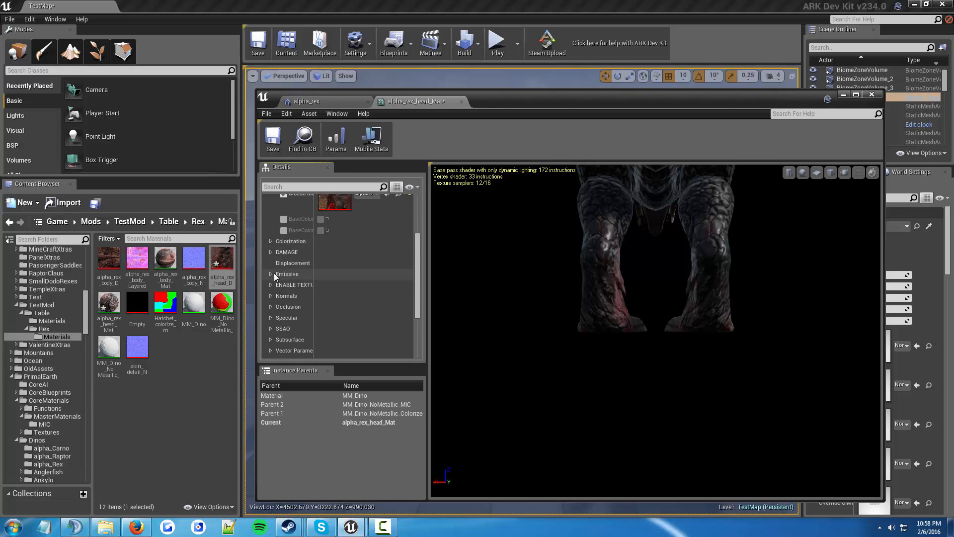
pyautogui.scroll(3, 287, 282)
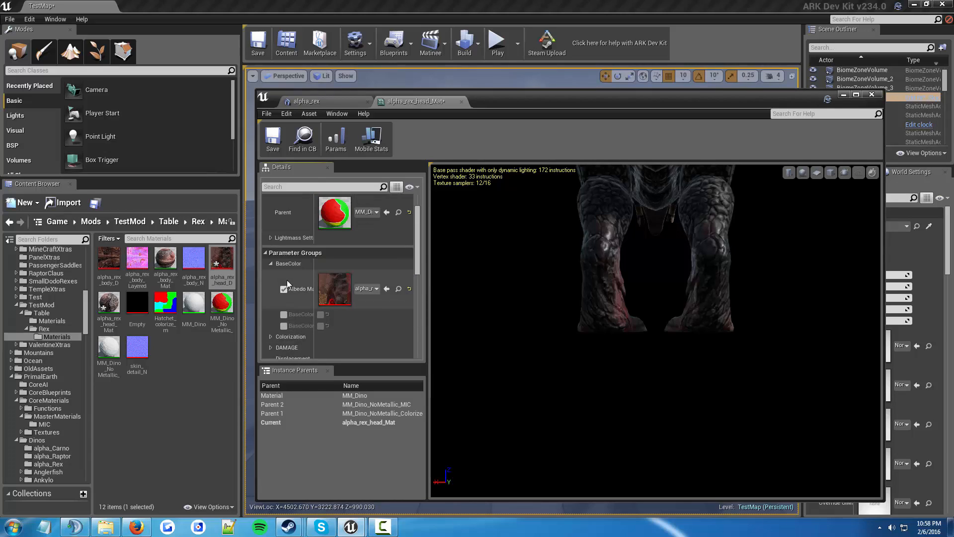
pyautogui.scroll(-2, 287, 281)
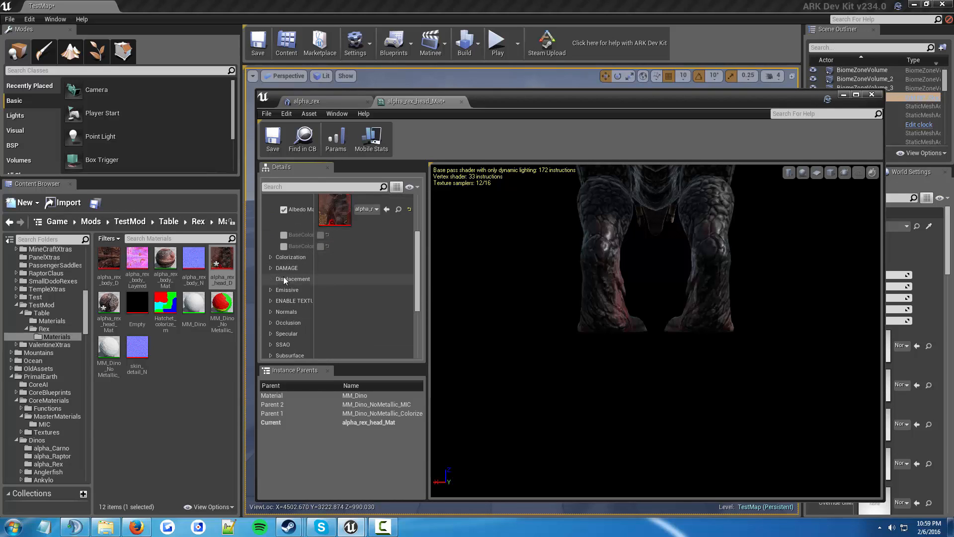
pyautogui.click(270, 301)
pyautogui.click(270, 301)
# Copy the Normals texture alpha_rex_head_N into TestMod's Table/Rex/Materials folder and assign the copy to alpha_rex_head_Mat's normal map
pyautogui.click(270, 311)
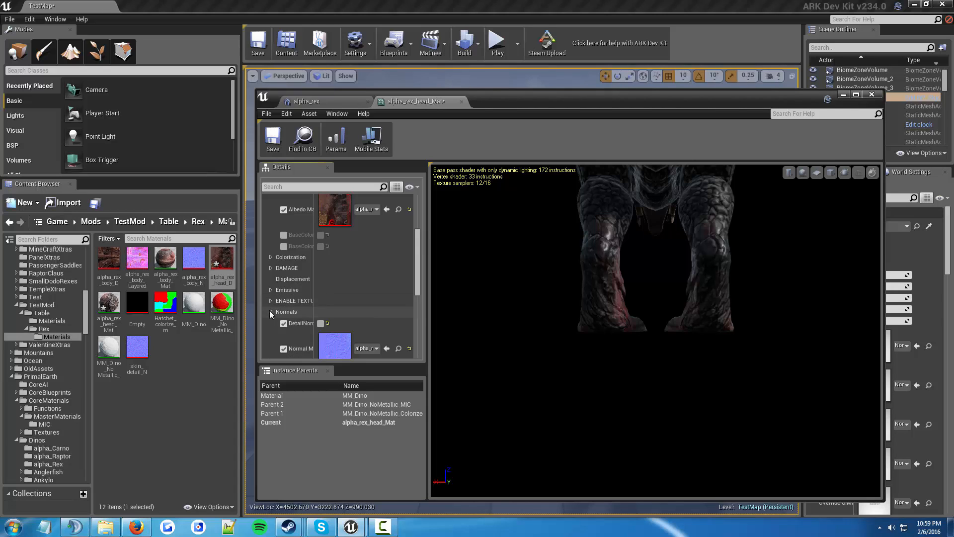
pyautogui.scroll(-3, 272, 308)
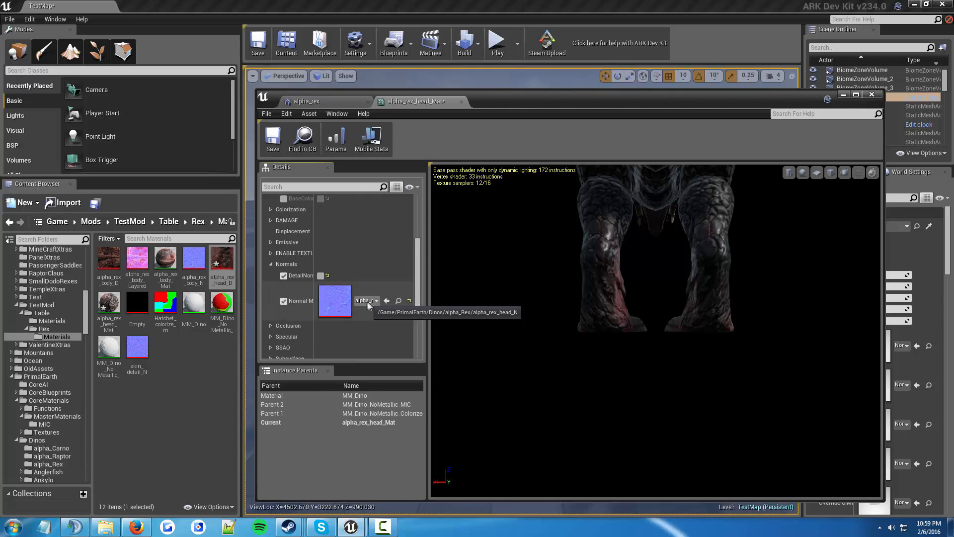
pyautogui.moveTo(195, 263)
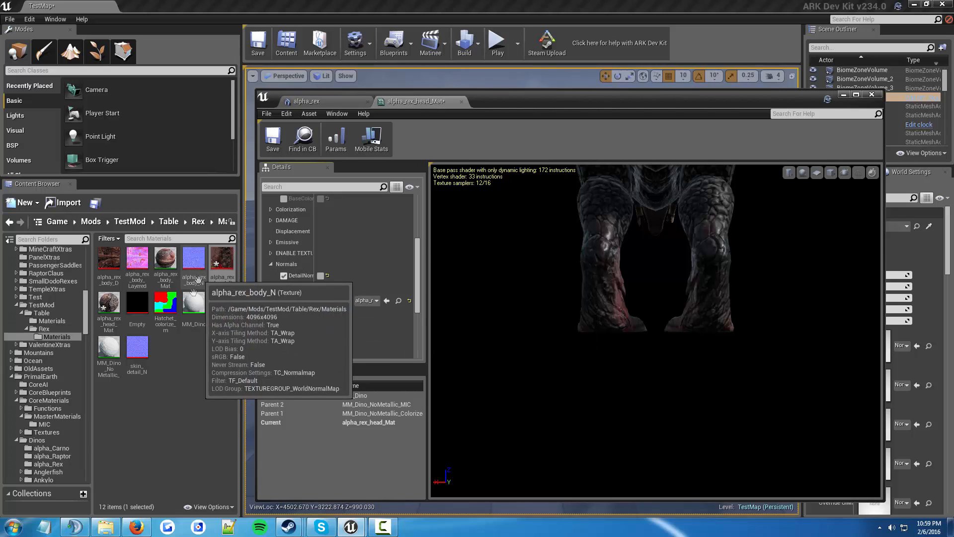
pyautogui.moveTo(153, 368)
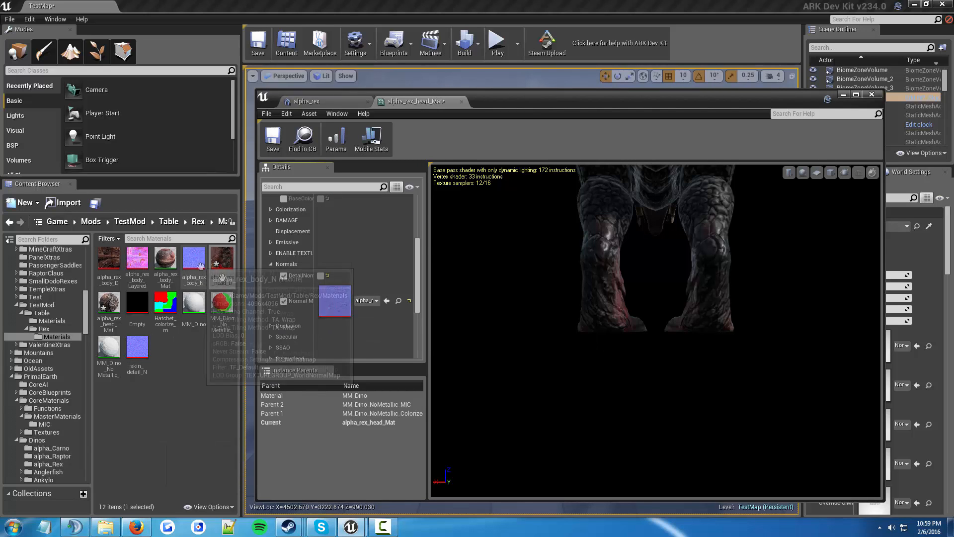
pyautogui.click(398, 301)
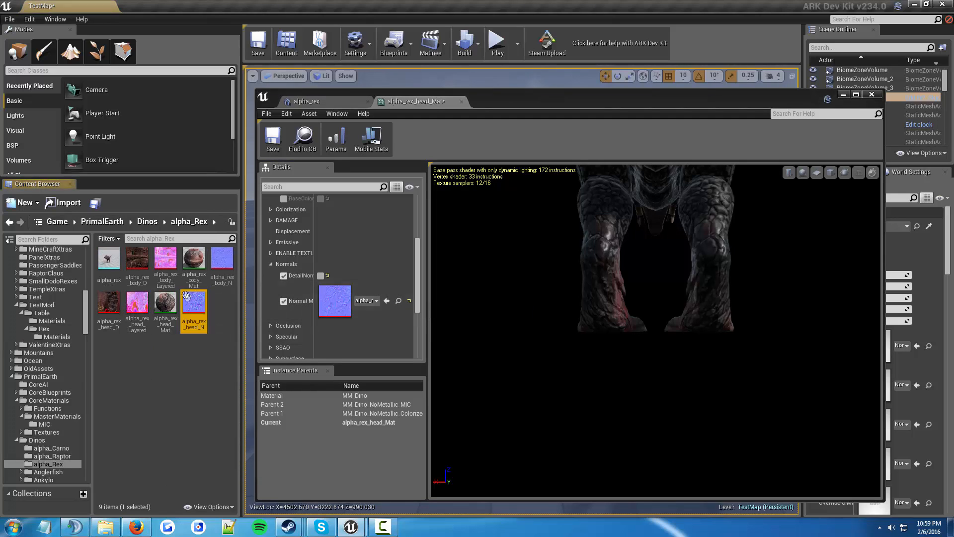
pyautogui.click(182, 363)
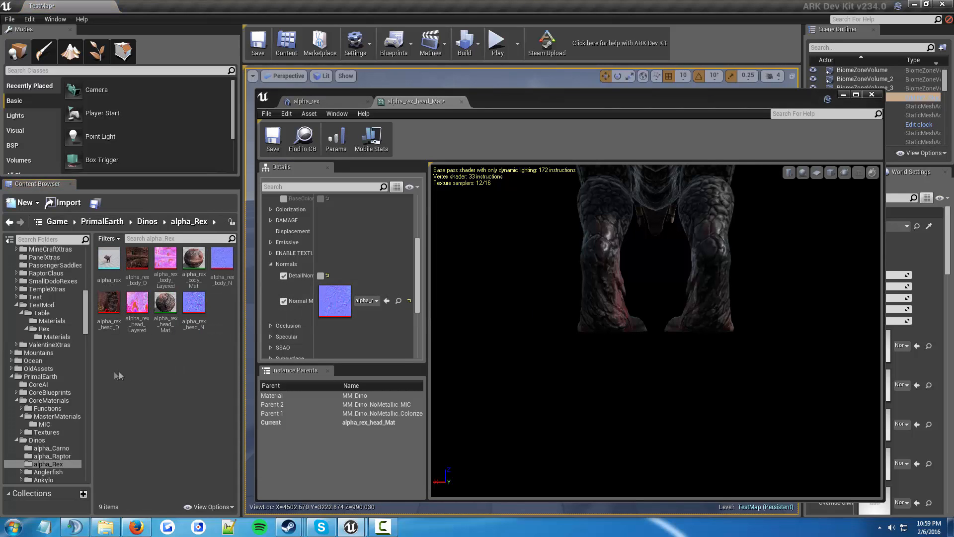
pyautogui.click(194, 305)
pyautogui.moveTo(193, 306); pyautogui.dragTo(50, 341)
pyautogui.click(58, 340)
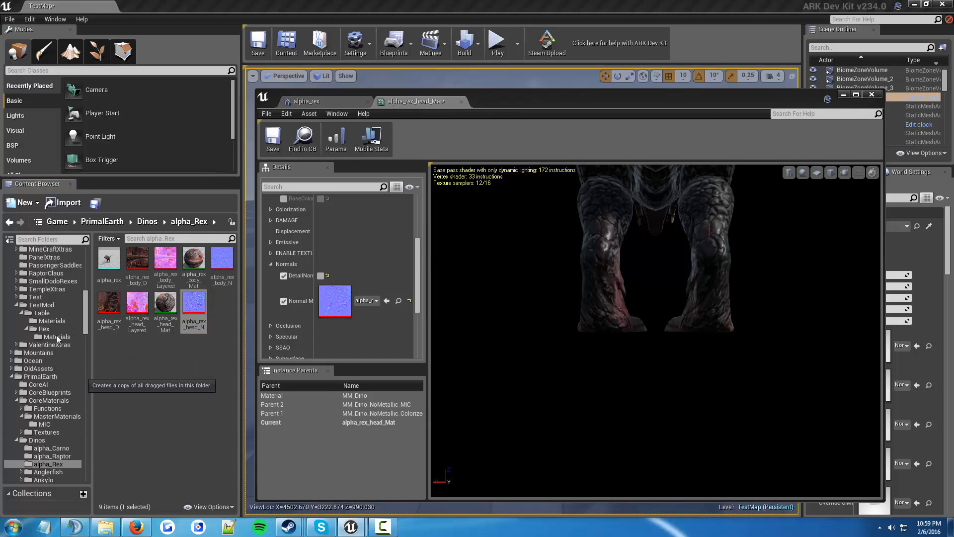
pyautogui.click(58, 337)
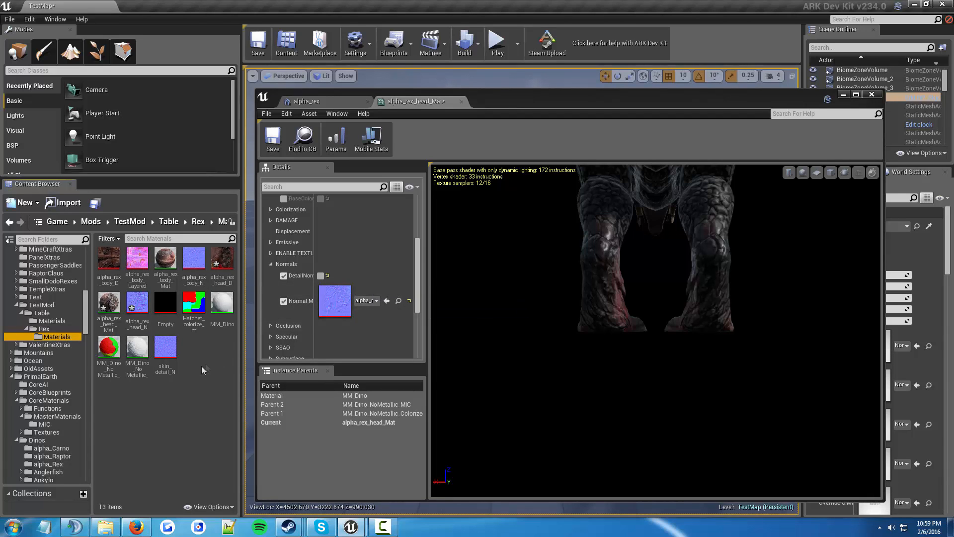
pyautogui.moveTo(135, 317); pyautogui.dragTo(372, 300)
# Copy the Specular group's texture alpha_rex_head_Layered into TestMod's Table/Rex/Materials folder and assign the copy to that parameter of alpha_rex_head_Mat
pyautogui.click(269, 326)
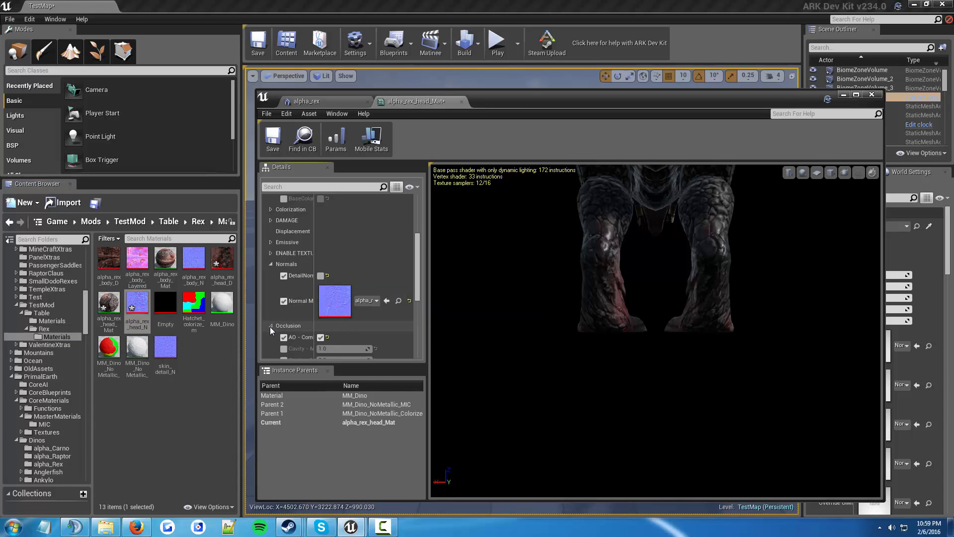
pyautogui.scroll(-3, 270, 326)
pyautogui.click(273, 303)
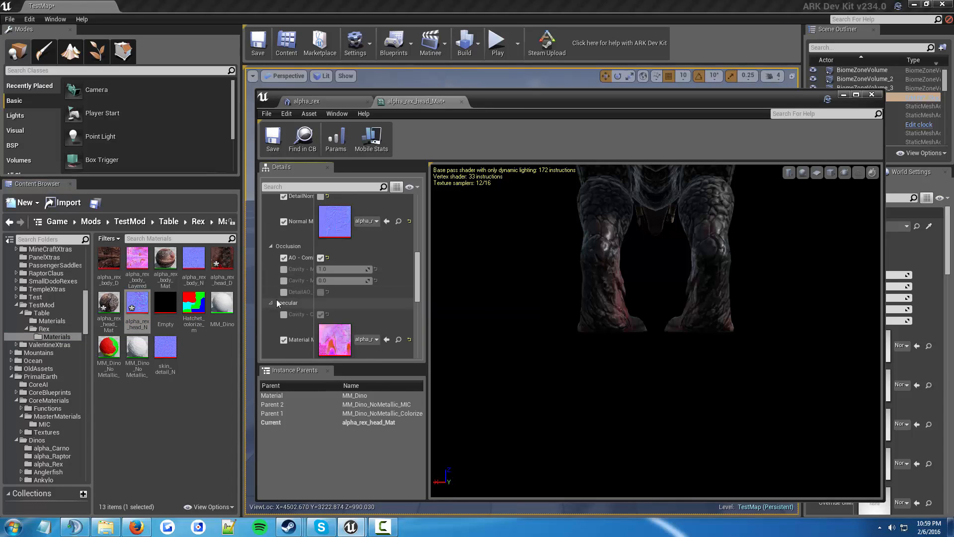
pyautogui.scroll(-2, 279, 296)
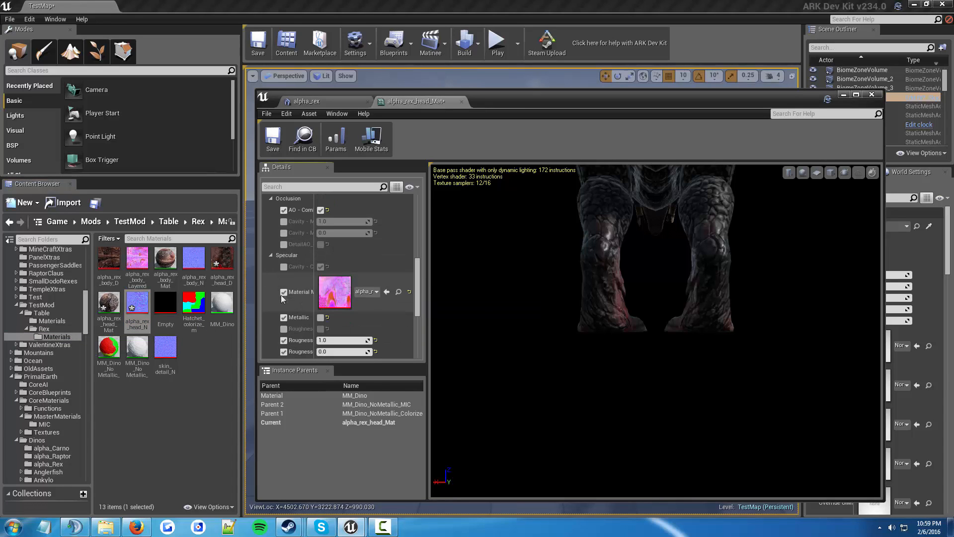
pyautogui.click(398, 292)
pyautogui.moveTo(138, 312); pyautogui.dragTo(60, 336)
pyautogui.click(85, 350)
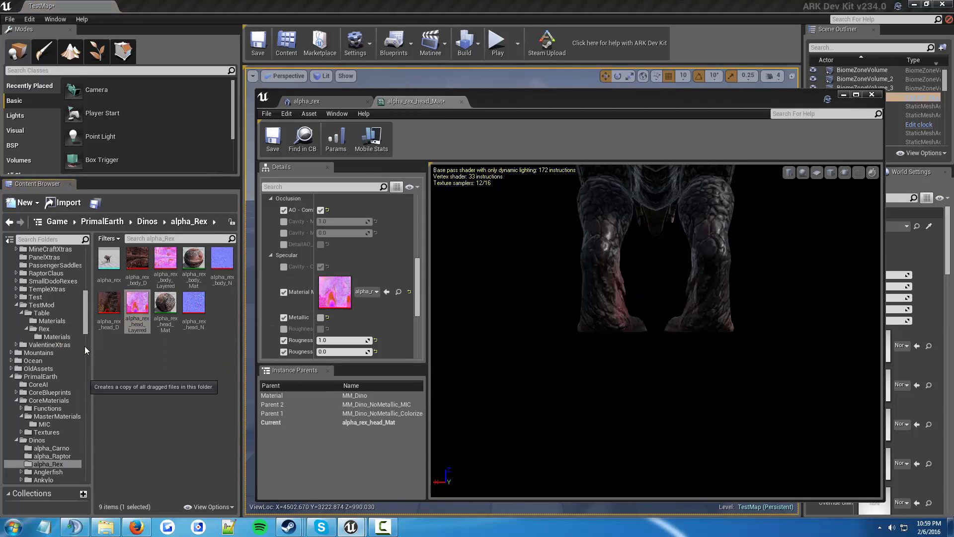
pyautogui.click(57, 336)
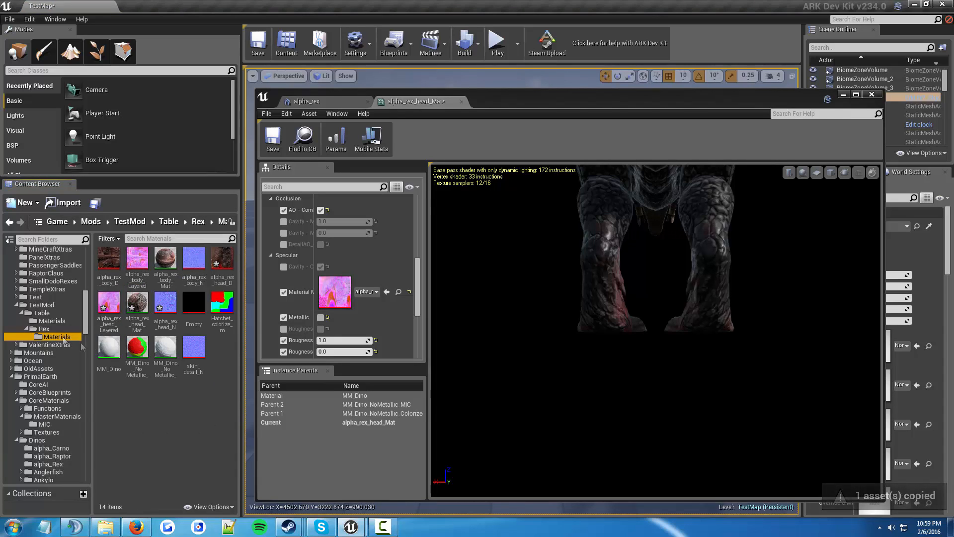
pyautogui.moveTo(112, 322); pyautogui.dragTo(359, 289)
# Check alpha_rex_head_Mat's SSAO, Subsurface, Vector, Scalar, Static Switch and Texture parameter groups for enabled entries
pyautogui.scroll(-2, 277, 318)
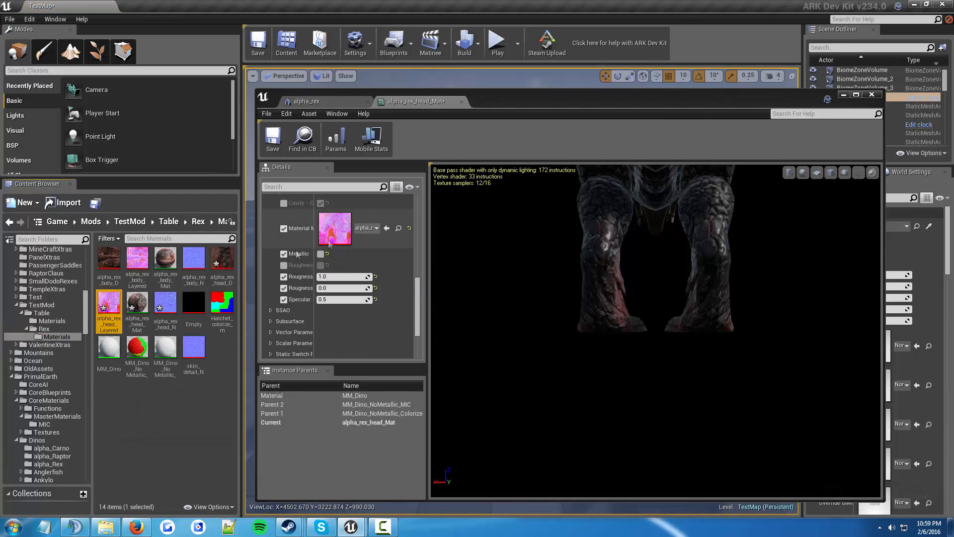
pyautogui.click(270, 309)
pyautogui.scroll(-2, 273, 279)
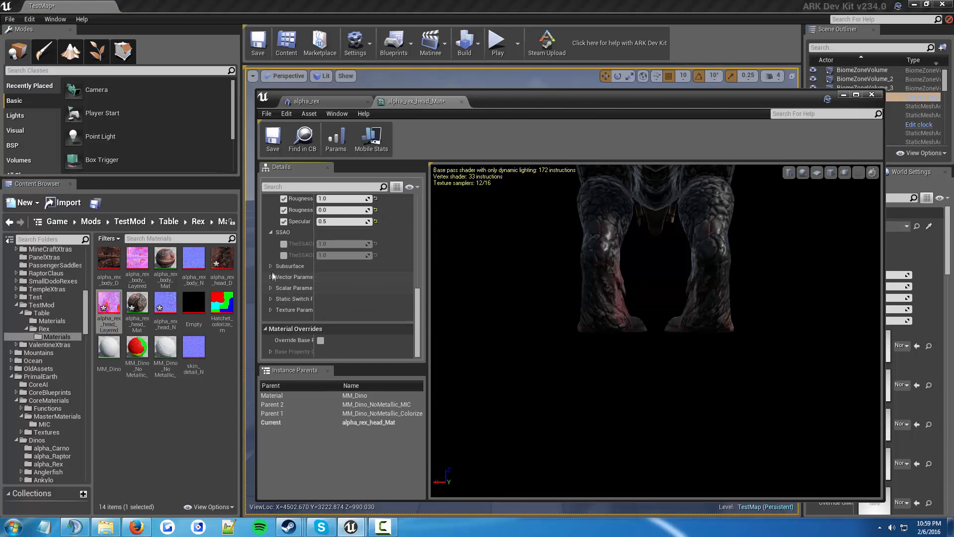
pyautogui.click(271, 266)
pyautogui.scroll(-2, 270, 287)
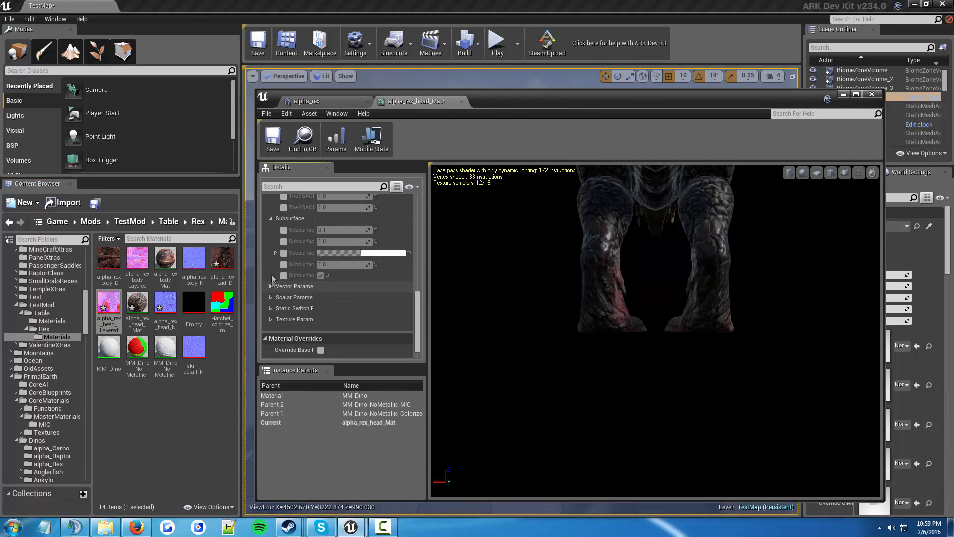
pyautogui.click(270, 286)
pyautogui.scroll(-1, 272, 286)
pyautogui.click(270, 285)
pyautogui.scroll(-2, 273, 285)
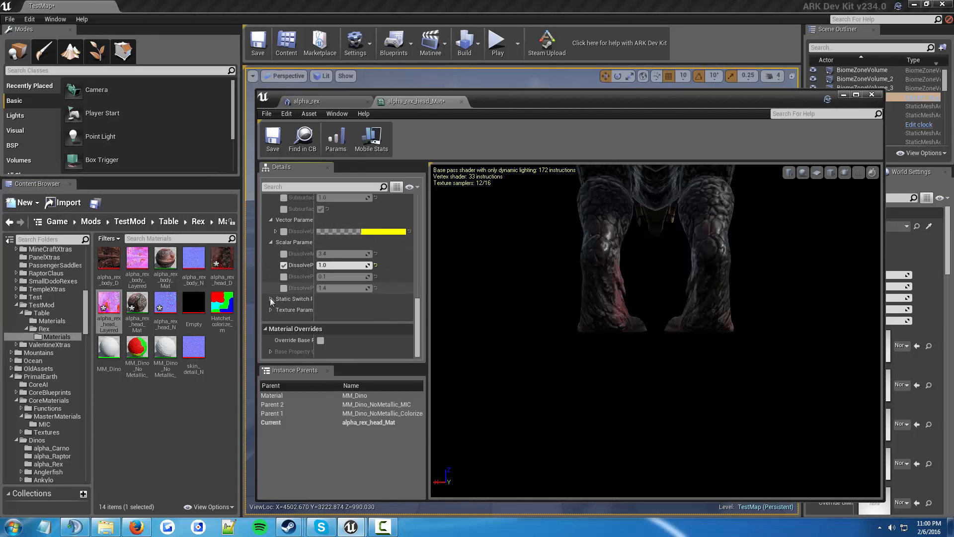
pyautogui.click(270, 298)
pyautogui.scroll(-1, 272, 301)
pyautogui.click(272, 305)
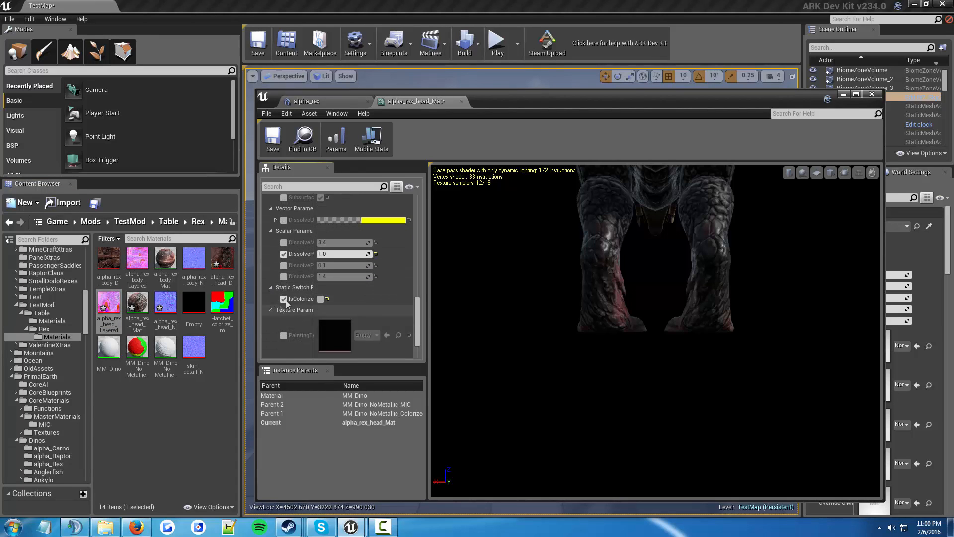
pyautogui.scroll(-2, 303, 299)
pyautogui.scroll(4, 343, 298)
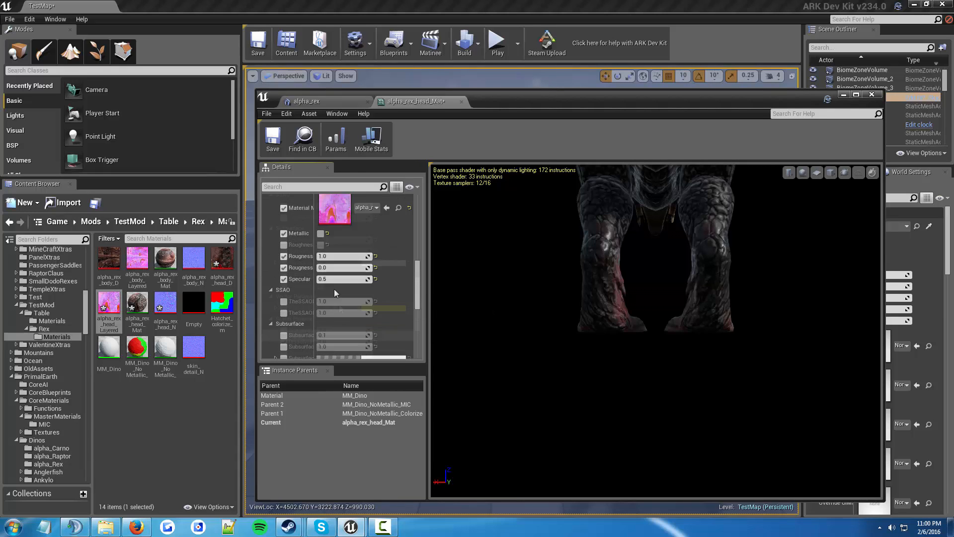
# Save alpha_rex_head_Mat and the three copied head textures, leaving out TestMap, and close the material's editor
pyautogui.click(275, 149)
pyautogui.scroll(5, 363, 301)
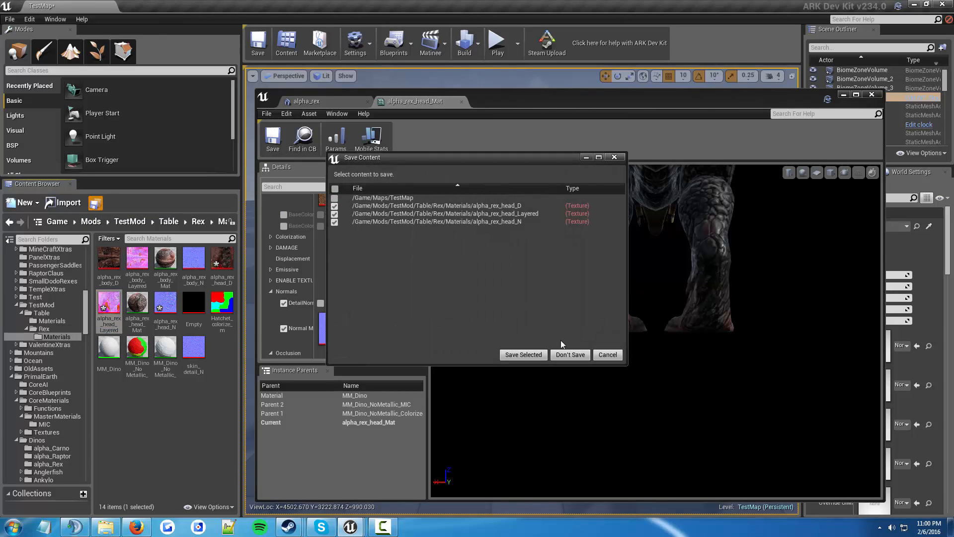
pyautogui.click(524, 354)
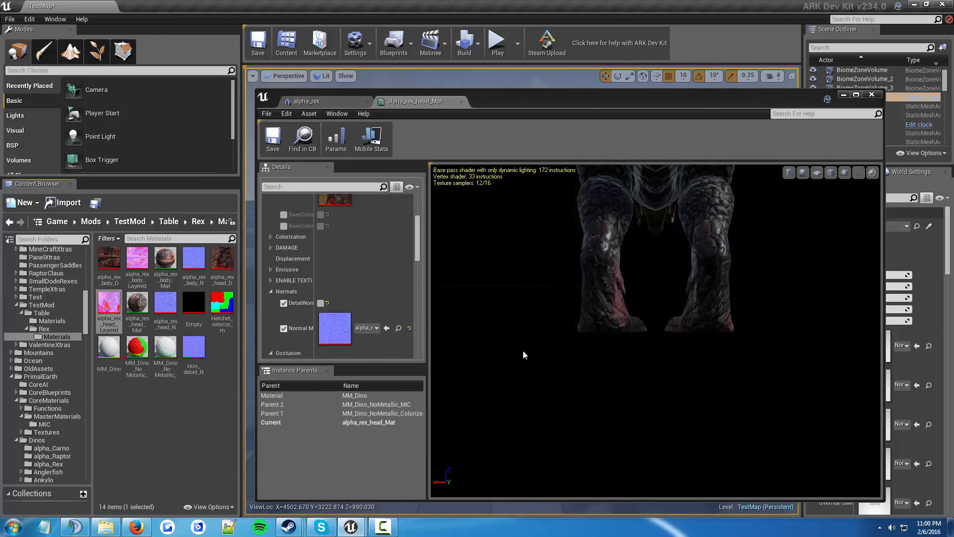
pyautogui.click(462, 102)
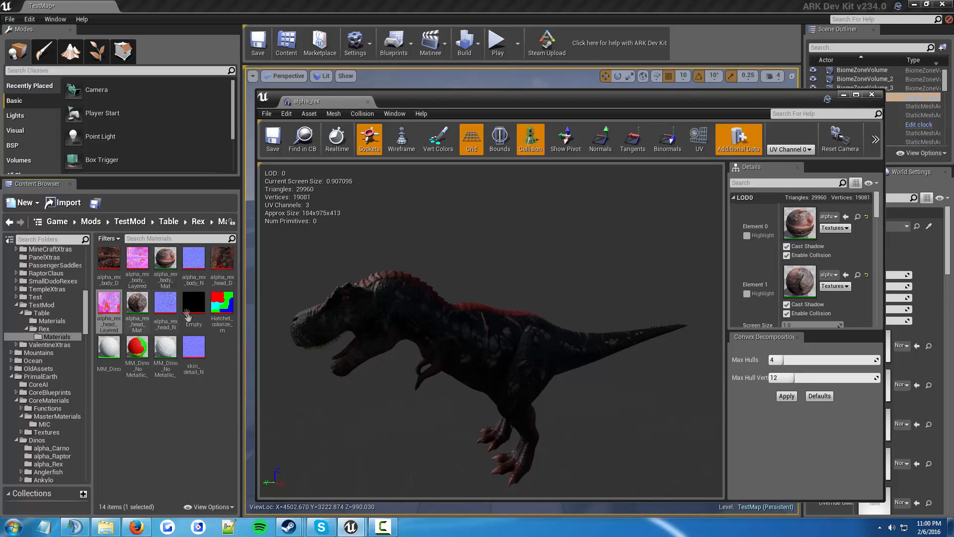
# Save TestMod's alpha_rex mesh and close its editor
pyautogui.moveTo(444, 395)
pyautogui.mouseDown()
pyautogui.moveTo(433, 383)
pyautogui.moveTo(485, 398)
pyautogui.moveTo(450, 412)
pyautogui.mouseUp()
pyautogui.click(273, 139)
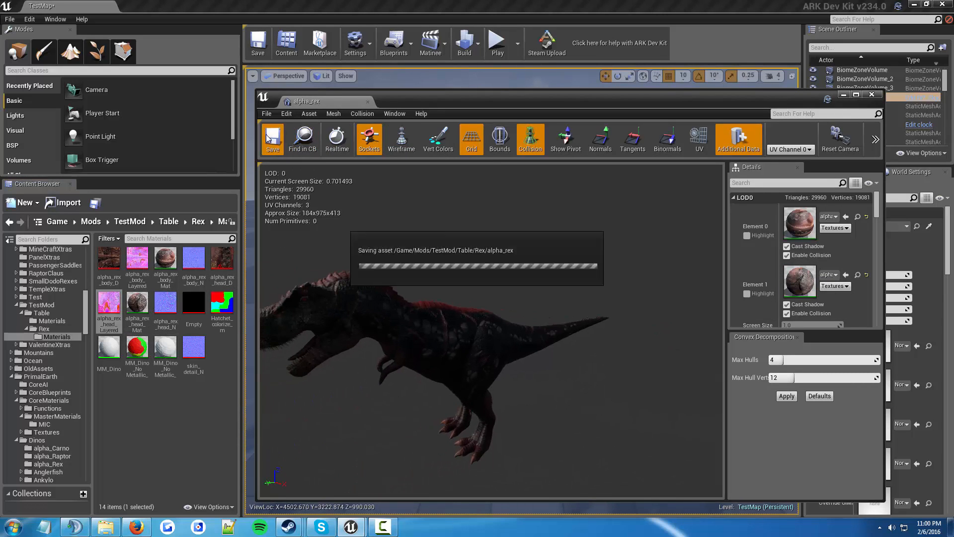
pyautogui.click(872, 94)
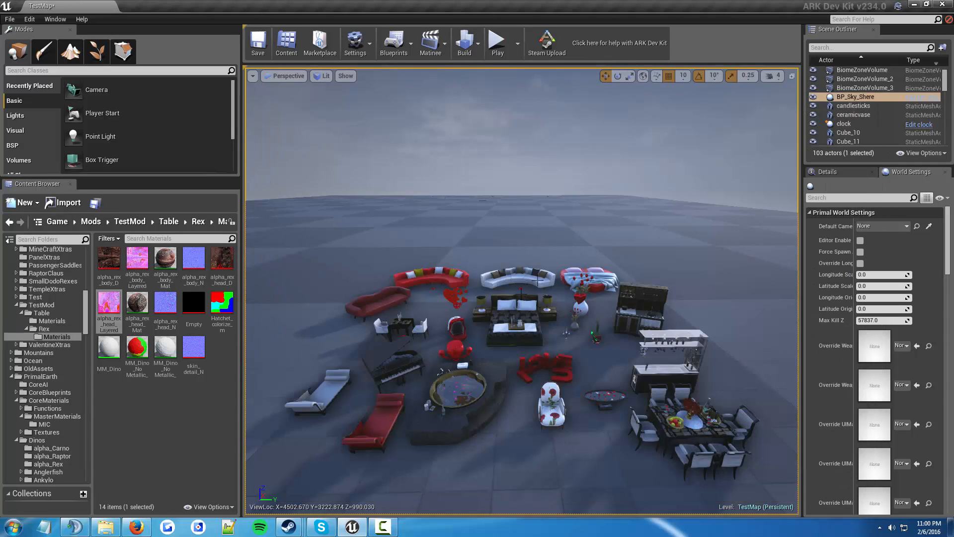
# Place the NewTable blueprint from TestMod's Table folder on an open stretch of floor in TestMap
pyautogui.click(42, 313)
pyautogui.moveTo(448, 375); pyautogui.dragTo(293, 428, button='right')
pyautogui.moveTo(405, 401); pyautogui.dragTo(358, 300)
pyautogui.moveTo(201, 263); pyautogui.dragTo(465, 348)
# Examine the placed table and its rex from several angles and distances, with the table deselected to see its materials without the outline
pyautogui.moveTo(543, 465); pyautogui.dragTo(533, 487)
pyautogui.moveTo(537, 457); pyautogui.dragTo(537, 428, button='right')
pyautogui.moveTo(536, 428); pyautogui.dragTo(661, 432)
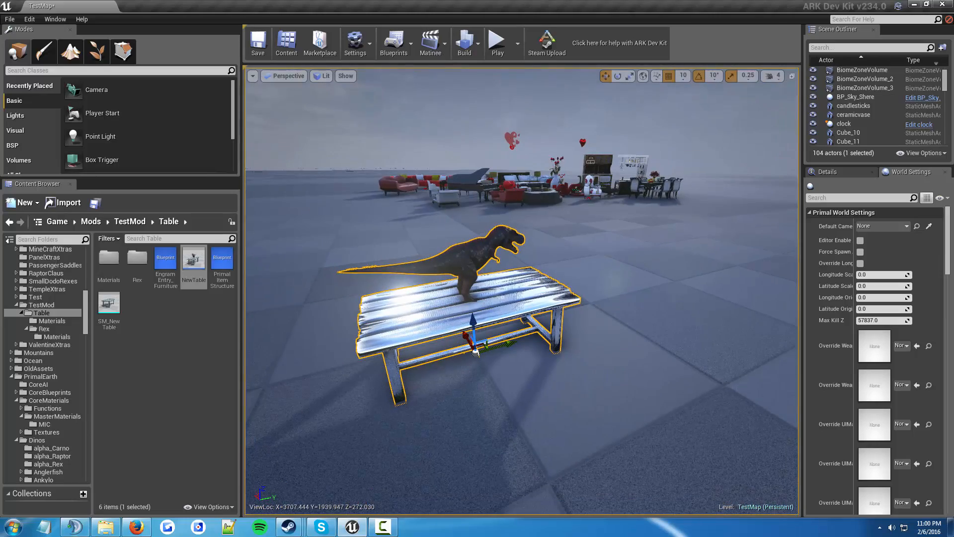
pyautogui.moveTo(661, 432); pyautogui.dragTo(586, 435)
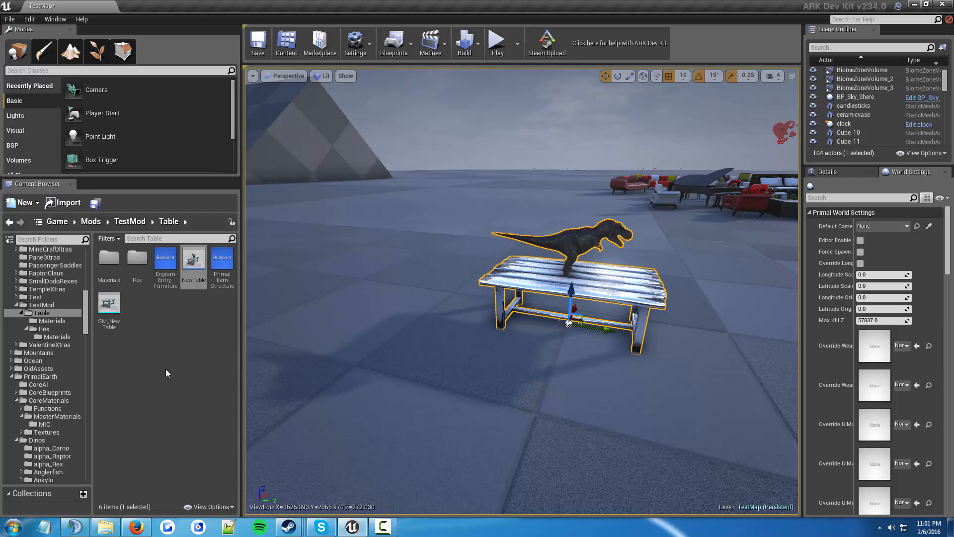
pyautogui.moveTo(452, 366); pyautogui.dragTo(492, 371, button='right')
pyautogui.rightClick(511, 385)
pyautogui.click(489, 385)
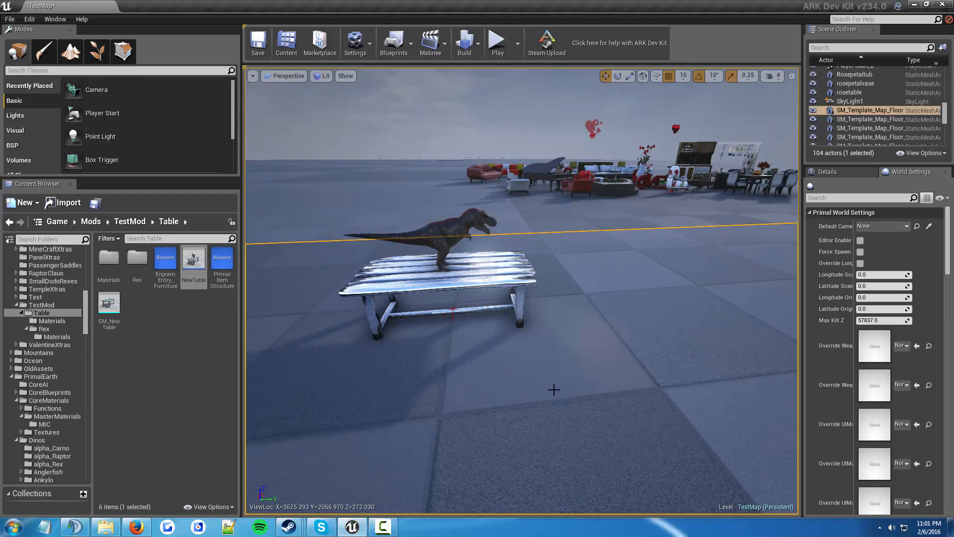
pyautogui.moveTo(555, 401); pyautogui.dragTo(558, 370)
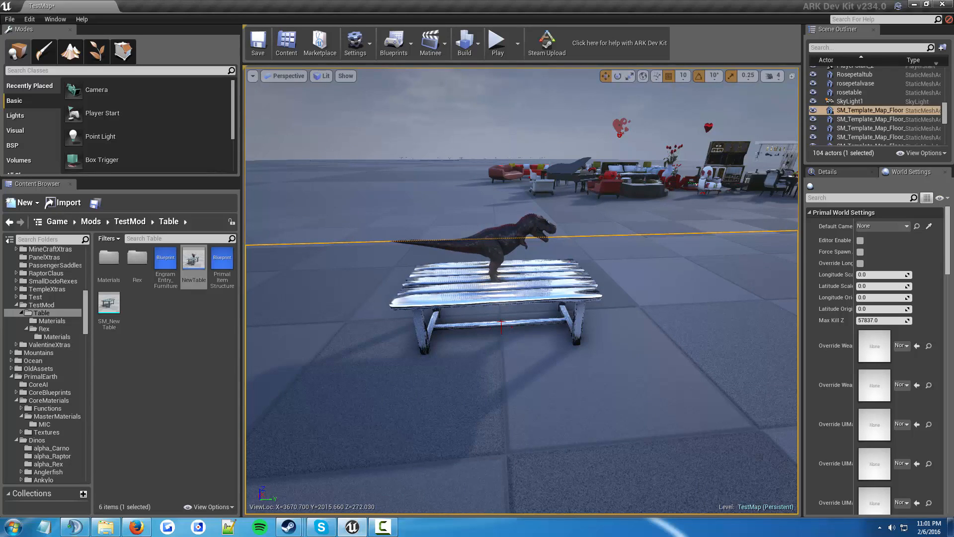
pyautogui.moveTo(557, 370); pyautogui.dragTo(589, 304)
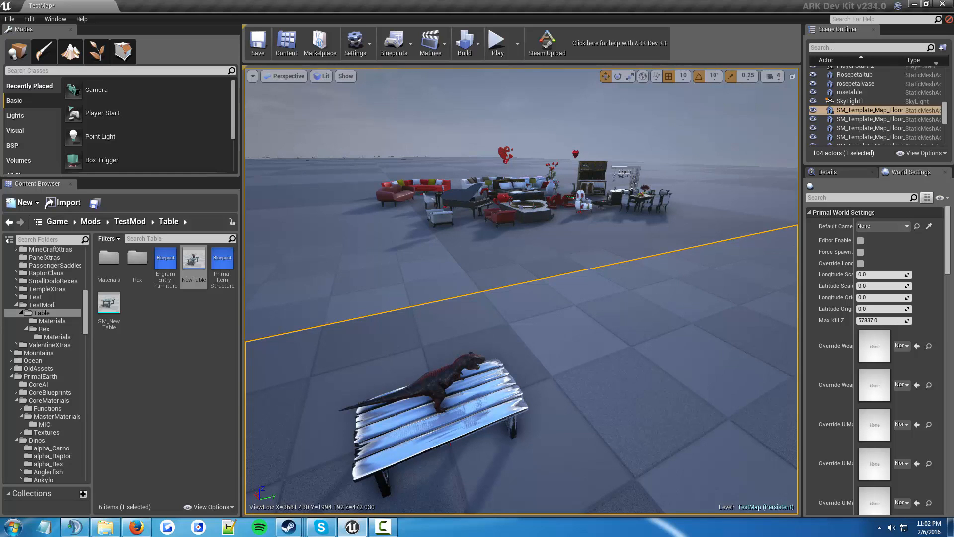
pyautogui.moveTo(555, 403); pyautogui.dragTo(520, 396, button='right')
pyautogui.moveTo(520, 396); pyautogui.dragTo(544, 423)
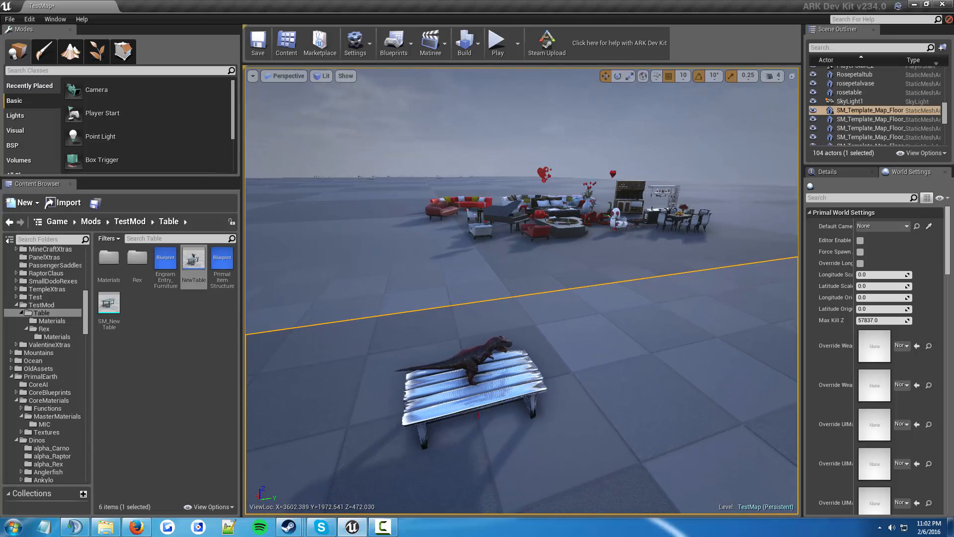